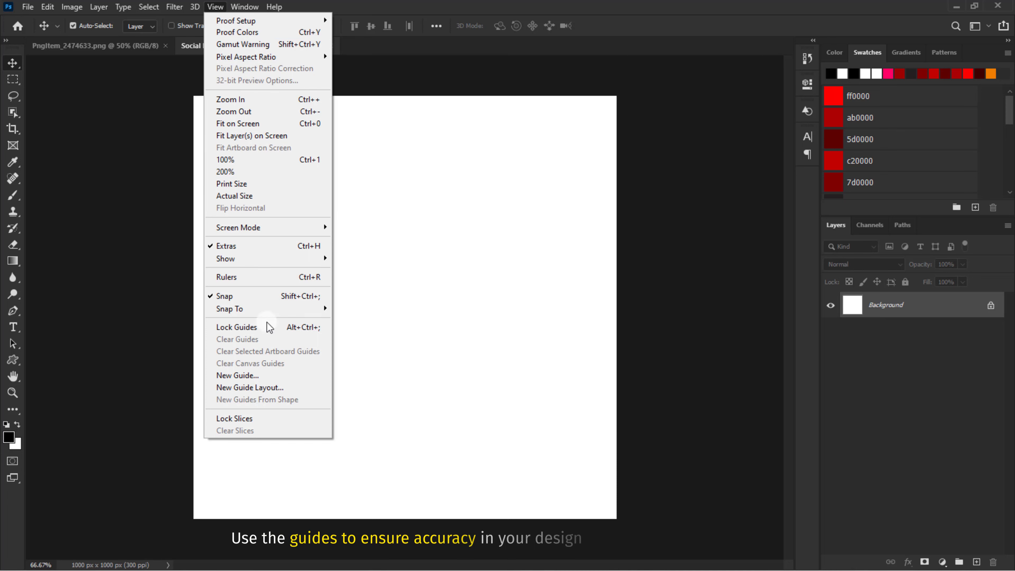
# Create a guide layout with 50 px margins on all four sides and no columns
pyautogui.click(266, 384)
pyautogui.click(404, 169)
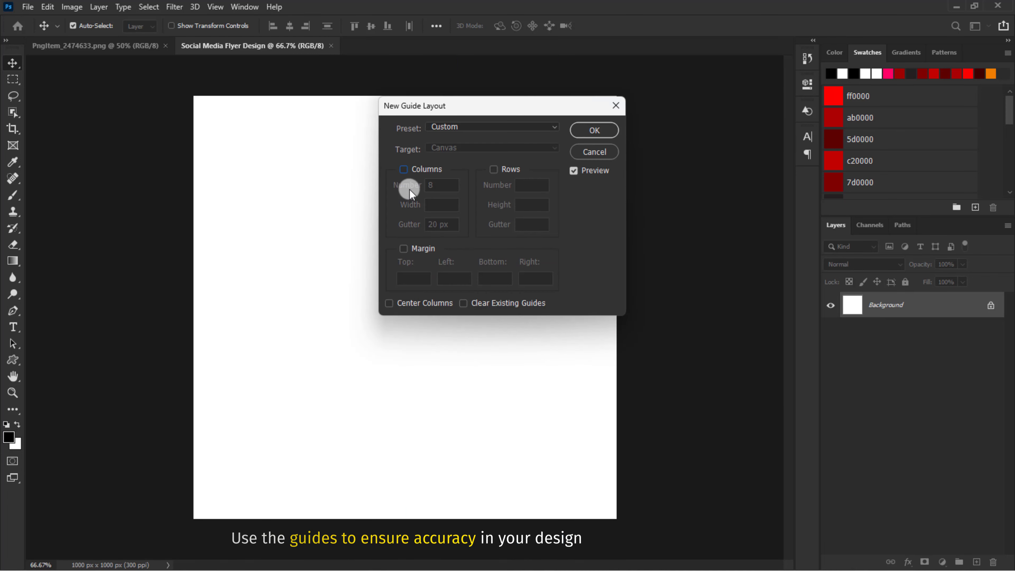
pyautogui.click(404, 248)
pyautogui.click(403, 280)
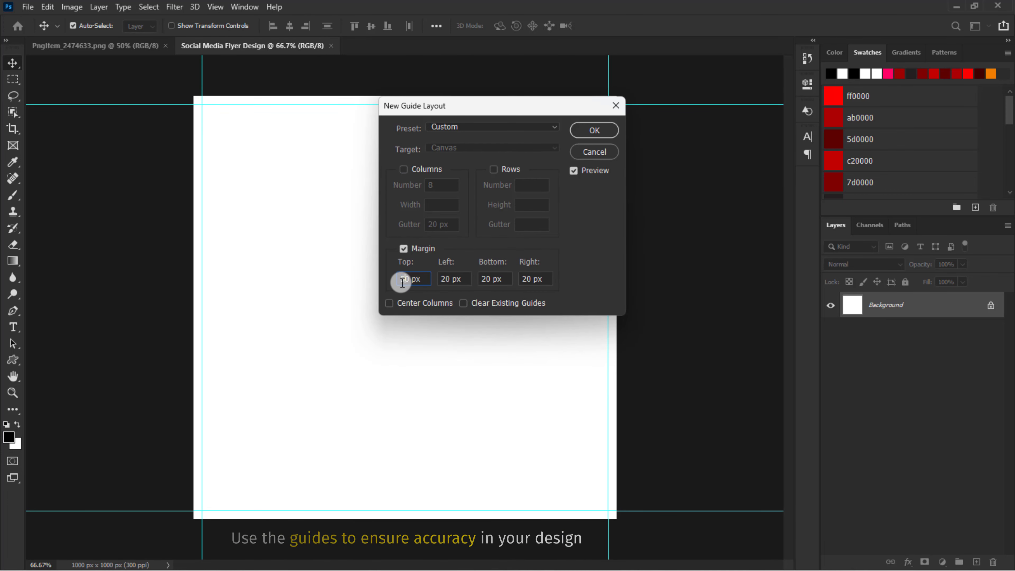
pyautogui.doubleClick(445, 279)
pyautogui.write('50')
pyautogui.doubleClick(484, 278)
pyautogui.write('50')
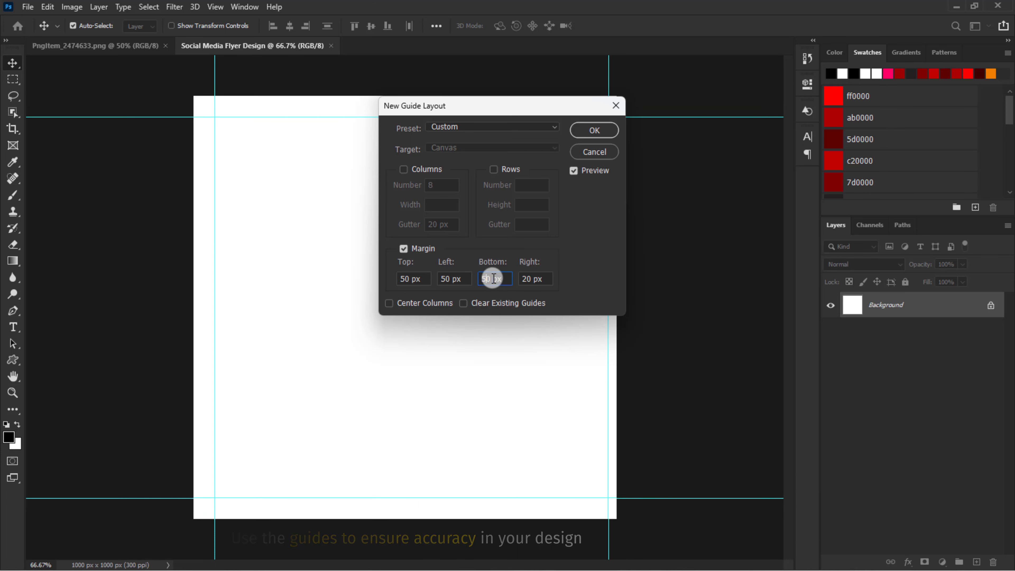
pyautogui.write('50')
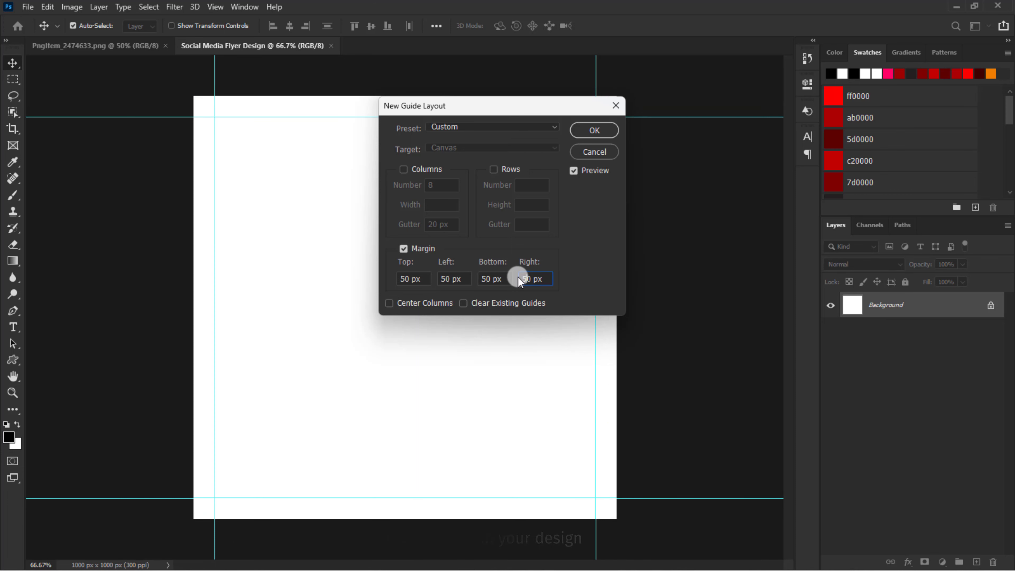
pyautogui.click(590, 132)
# Create a new layer group and name it BG
pyautogui.click(958, 562)
pyautogui.doubleClick(875, 300)
pyautogui.write('BG')
pyautogui.press('Return')
# Place the photo of the couple making a heart sign, enlarge it to cover the canvas, and set its fill to 60%
pyautogui.hotkey('ctrl', '-')
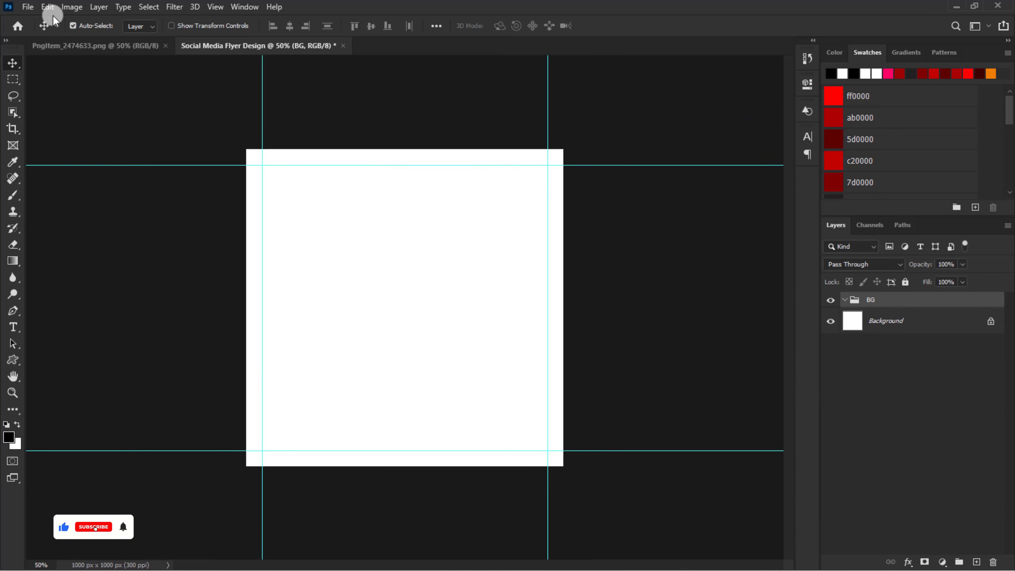
pyautogui.click(28, 6)
pyautogui.click(93, 257)
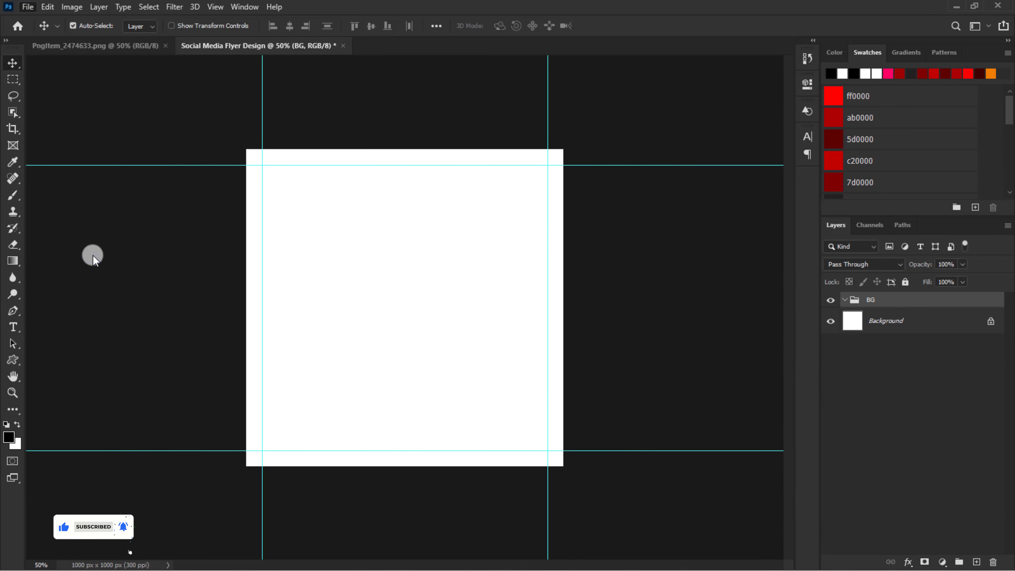
pyautogui.click(148, 122)
pyautogui.click(284, 285)
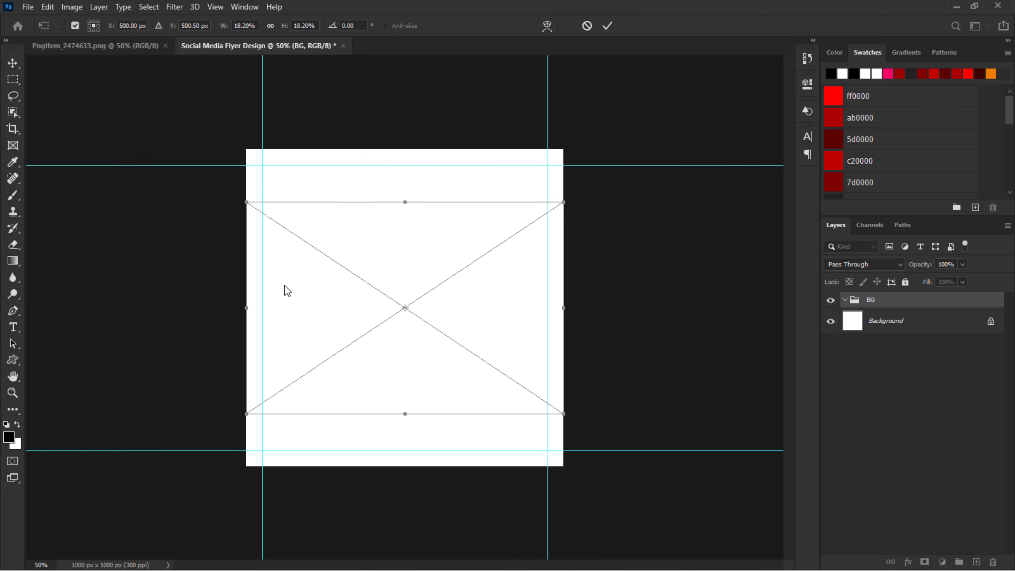
pyautogui.moveTo(568, 199); pyautogui.dragTo(661, 167)
pyautogui.click(607, 25)
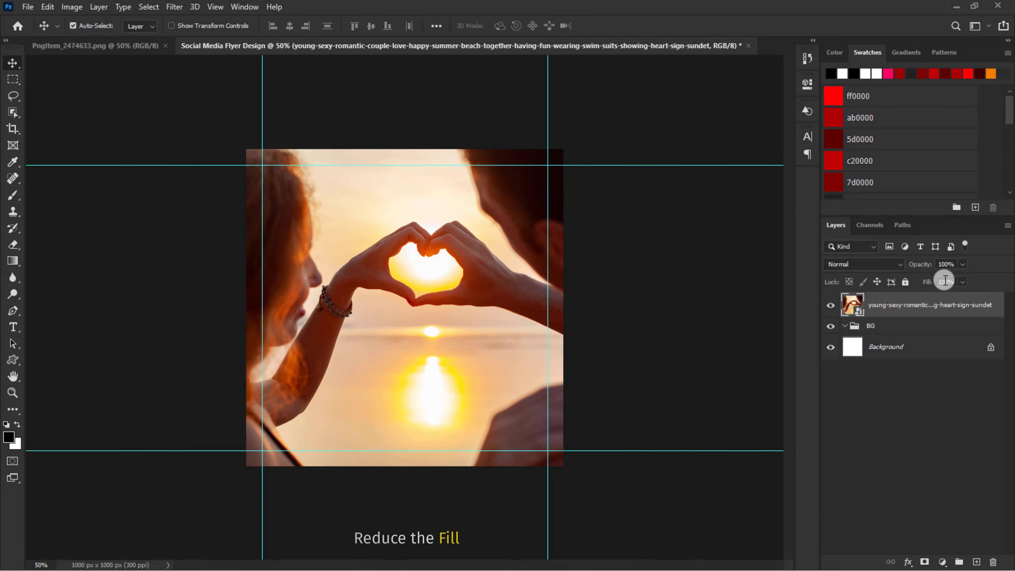
pyautogui.write('60')
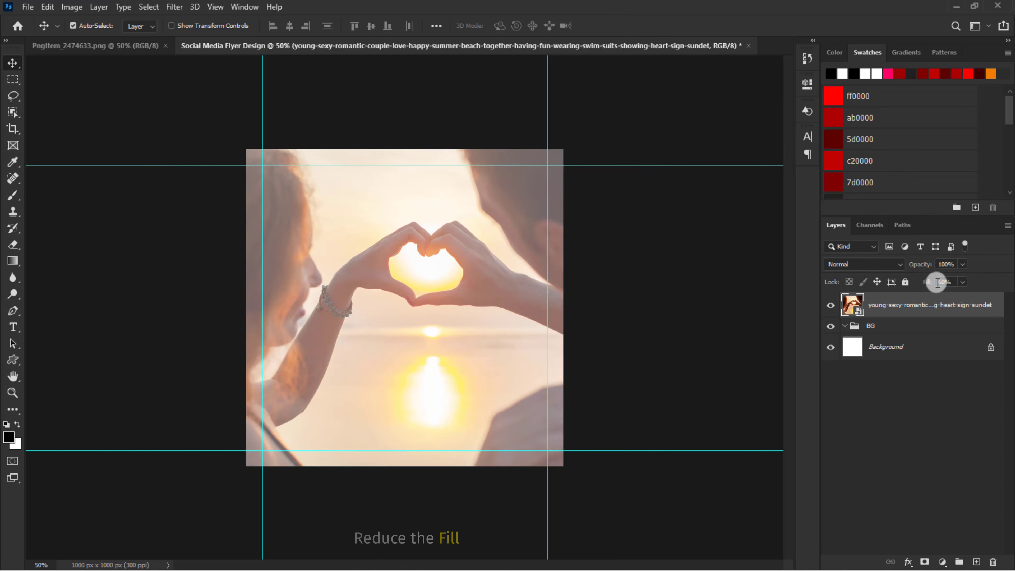
pyautogui.press('Return')
# Add a gradient fill layer based on the black-to-white preset and set its starting color stop to ff0000
pyautogui.click(941, 561)
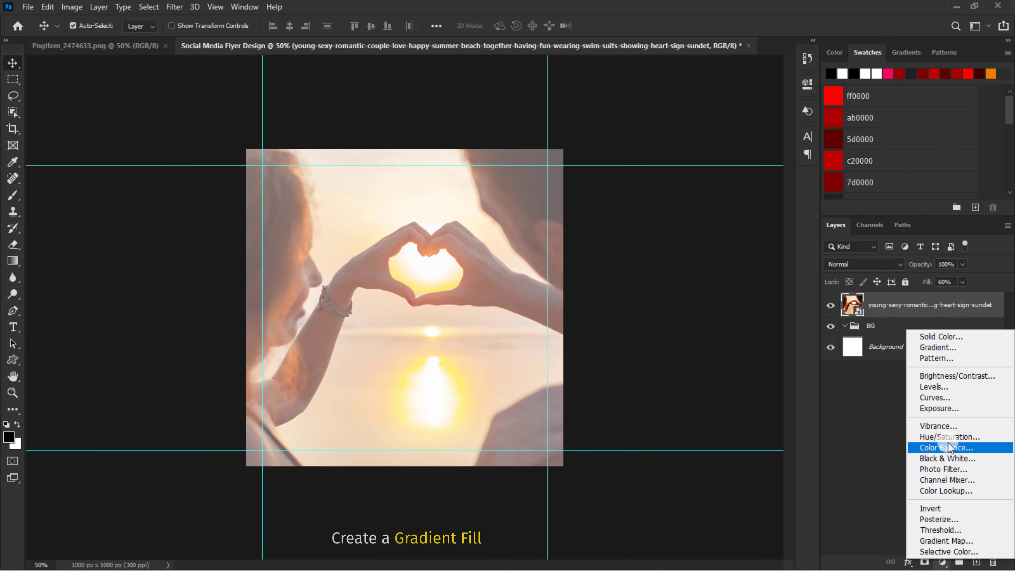
pyautogui.click(955, 347)
pyautogui.moveTo(491, 123); pyautogui.dragTo(681, 157)
pyautogui.click(672, 181)
pyautogui.click(627, 282)
pyautogui.click(607, 456)
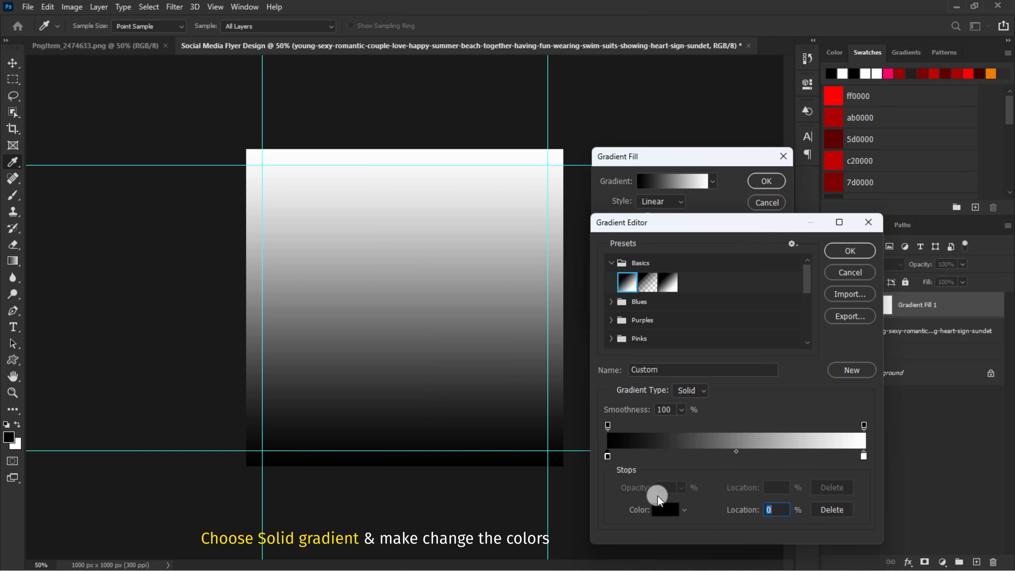
pyautogui.click(668, 511)
pyautogui.click(833, 96)
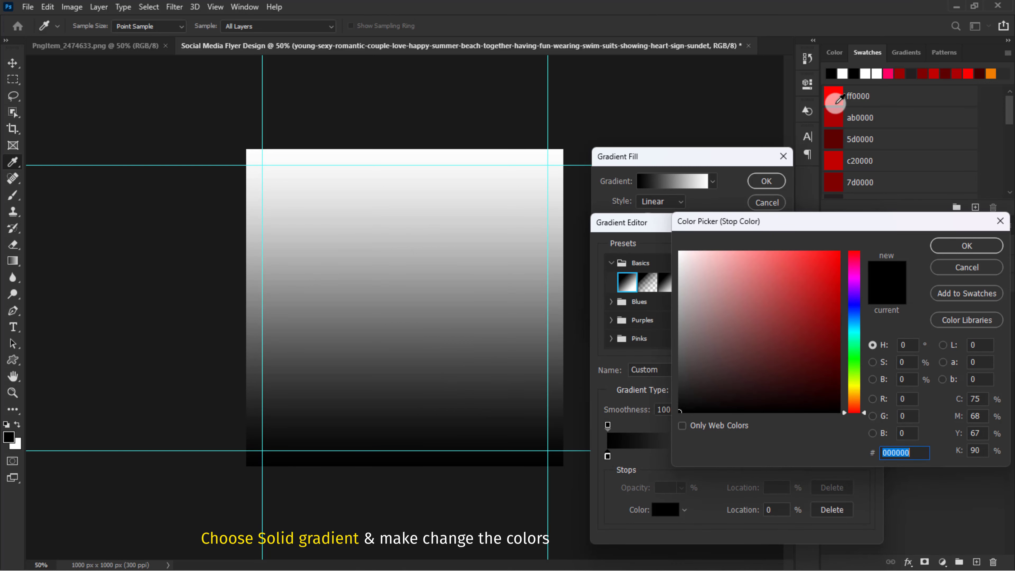
pyautogui.click(947, 247)
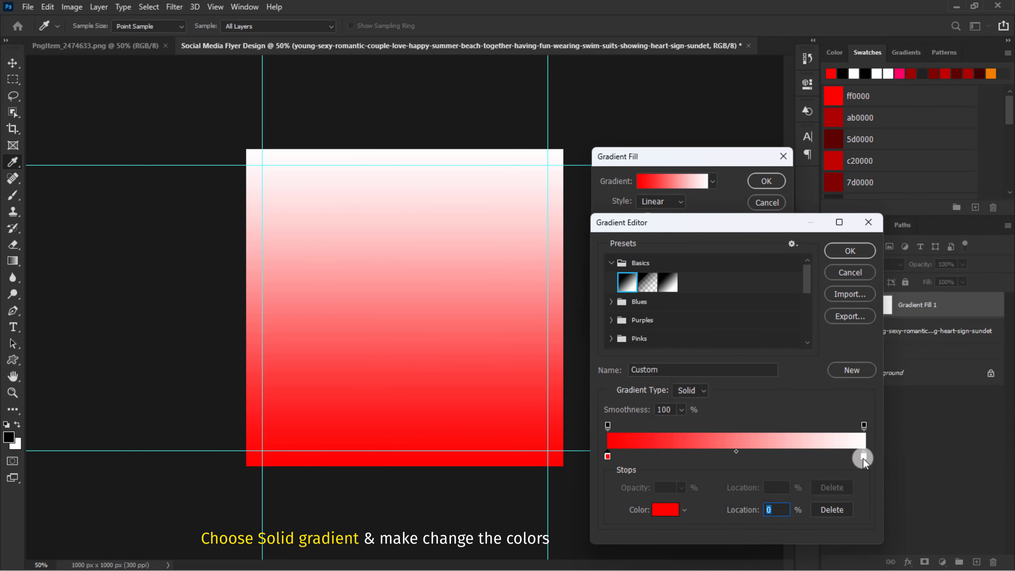
# Set the gradient's ending color stop to ab0000 and accept the edited gradient
pyautogui.click(675, 513)
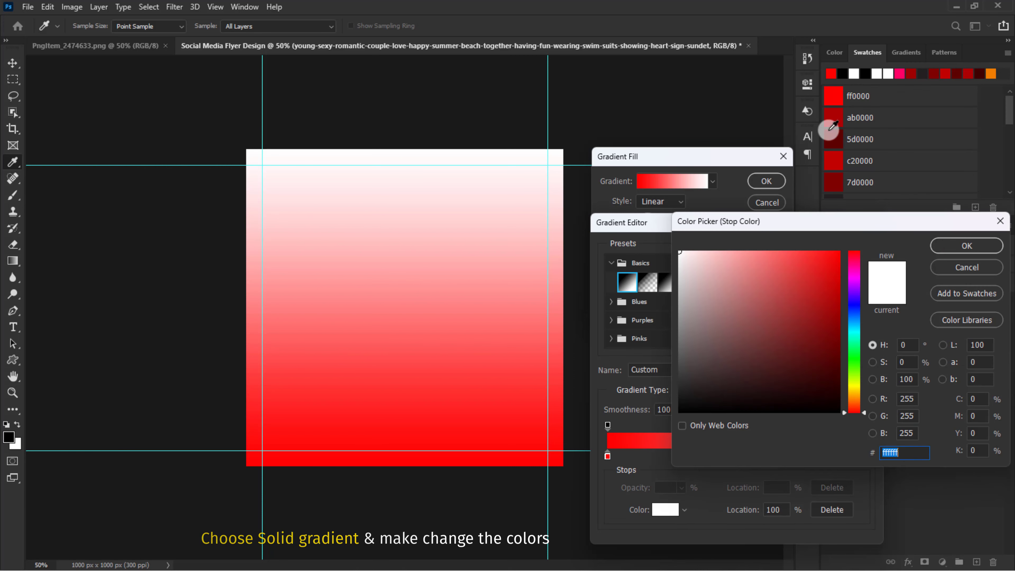
pyautogui.click(835, 119)
pyautogui.click(967, 245)
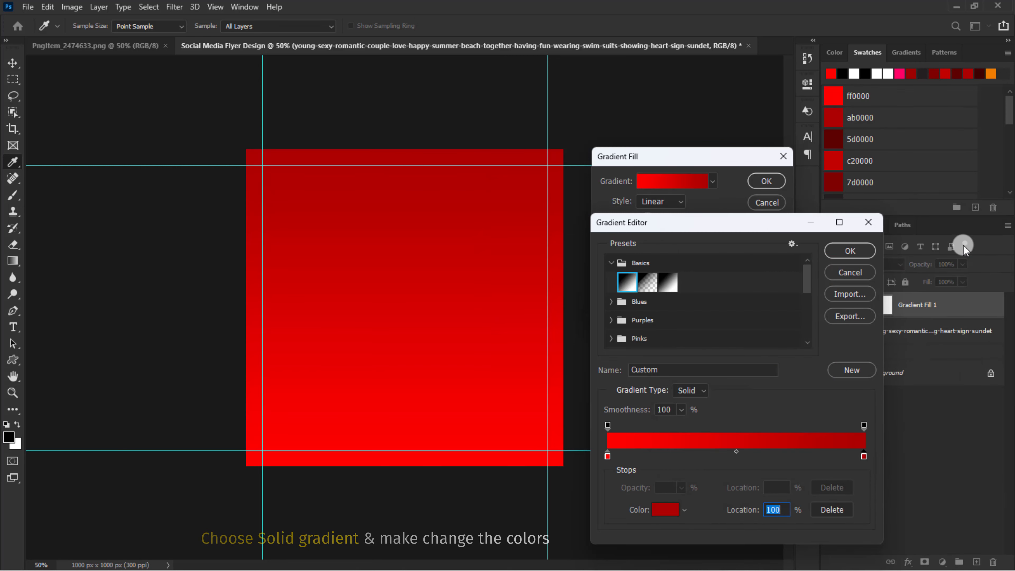
pyautogui.click(853, 251)
# Make the red gradient fill radial and reversed, and set its layer's blend mode to Multiply
pyautogui.click(677, 200)
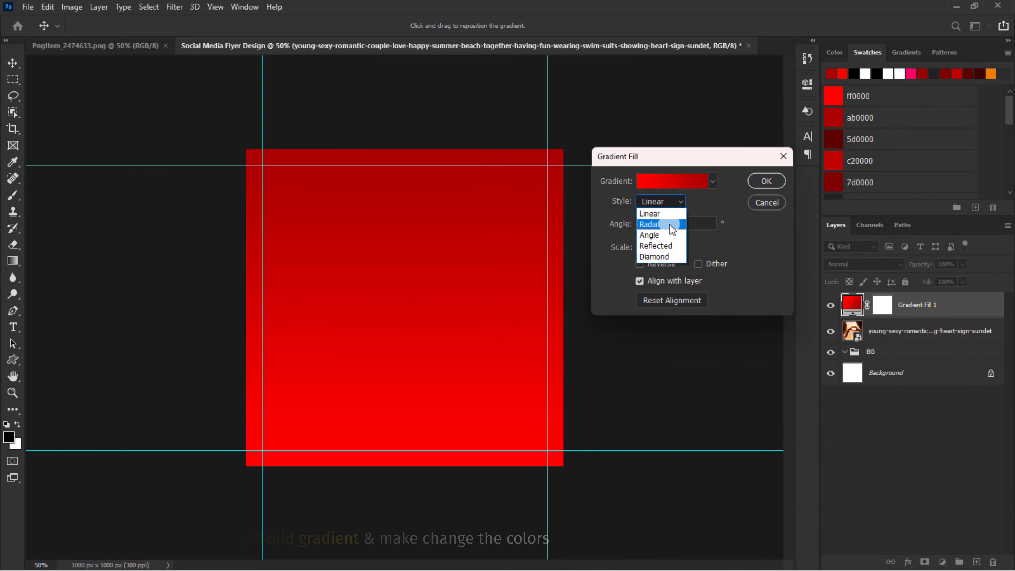
pyautogui.click(669, 221)
pyautogui.click(639, 264)
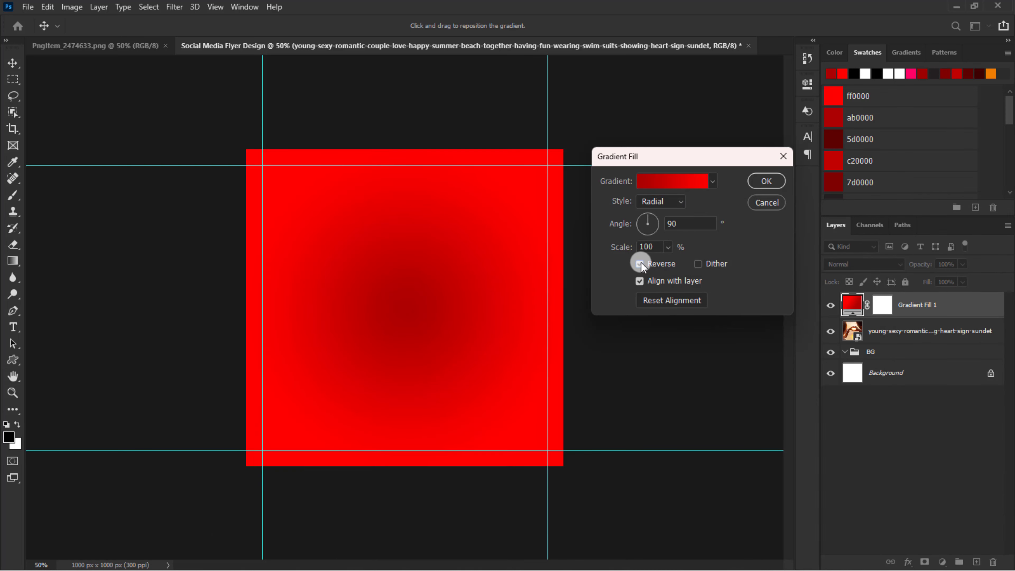
pyautogui.click(771, 180)
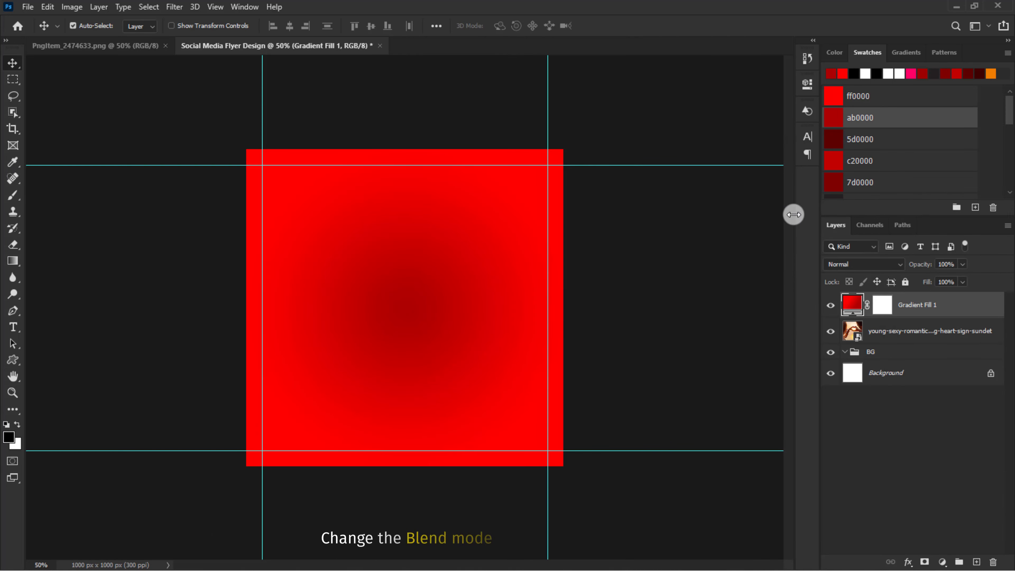
pyautogui.click(847, 266)
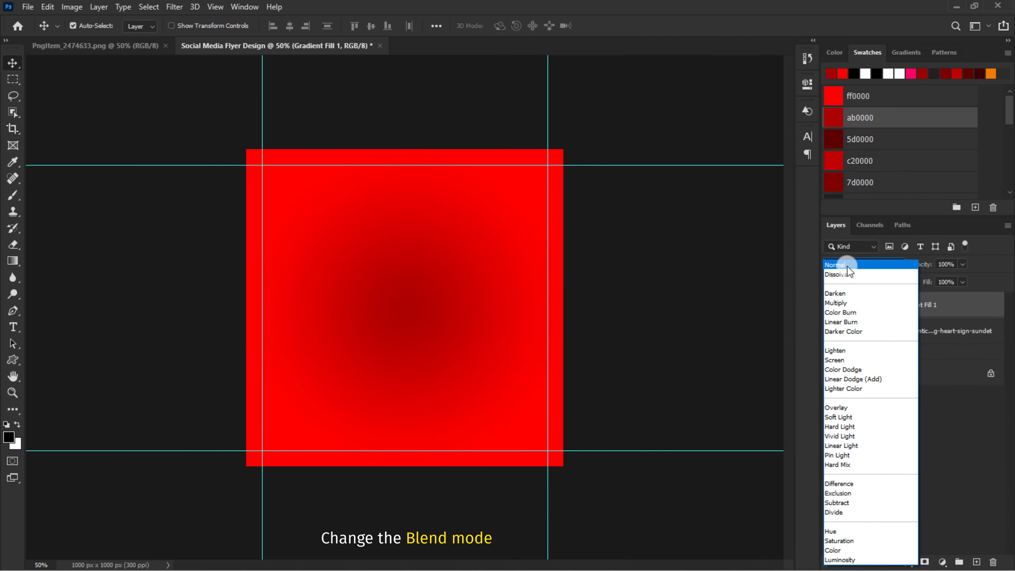
pyautogui.click(844, 303)
# Add a second, color-to-transparent gradient fill layer with a single 5d0000 color stop located at 17%
pyautogui.click(943, 562)
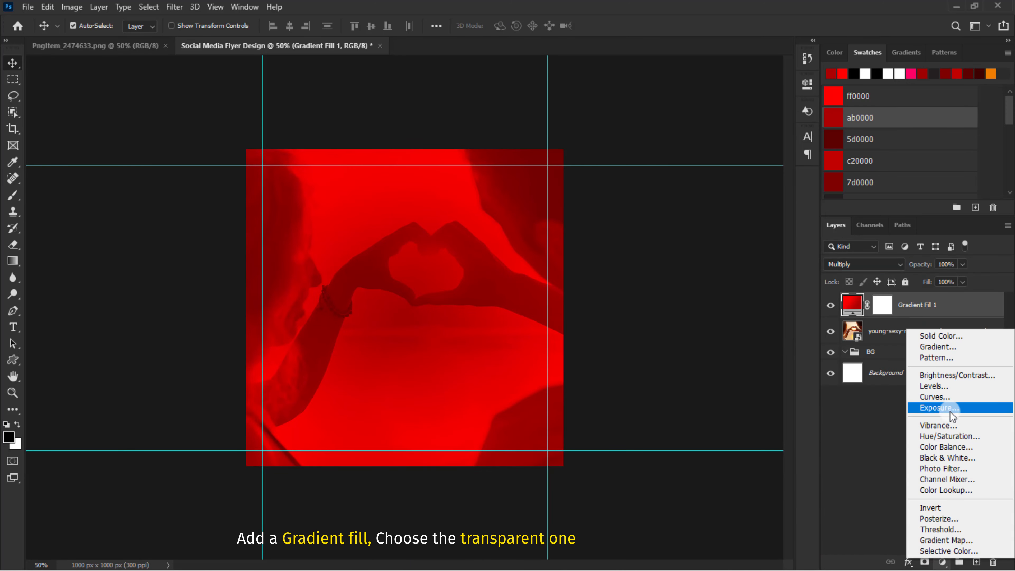
pyautogui.click(948, 347)
pyautogui.click(657, 182)
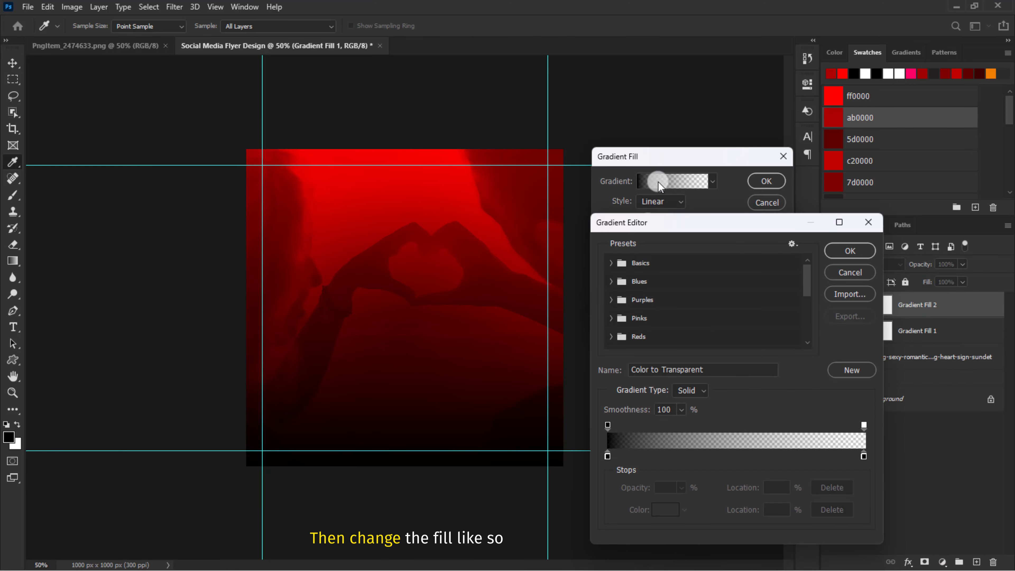
pyautogui.click(607, 456)
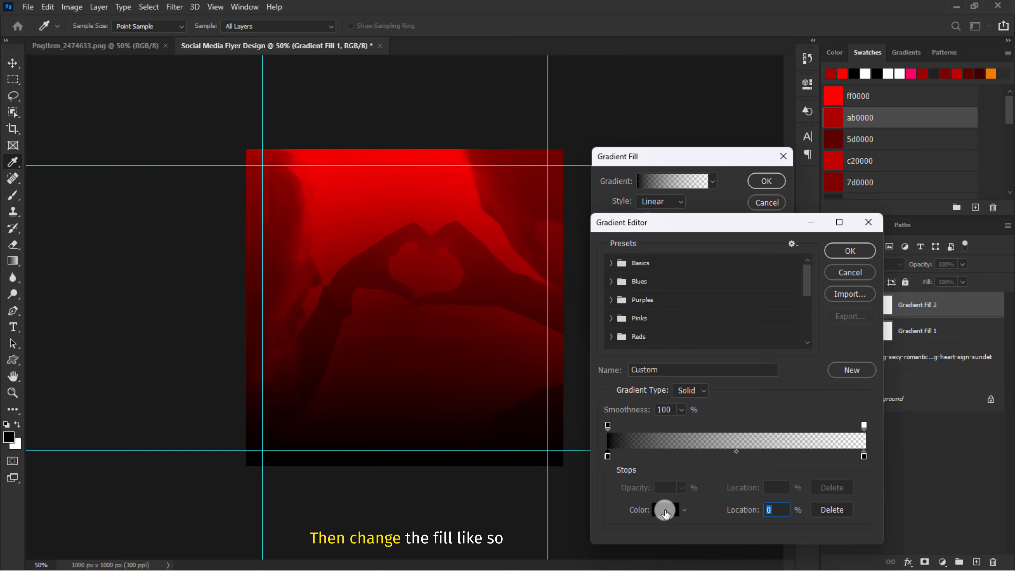
pyautogui.click(663, 509)
pyautogui.click(833, 139)
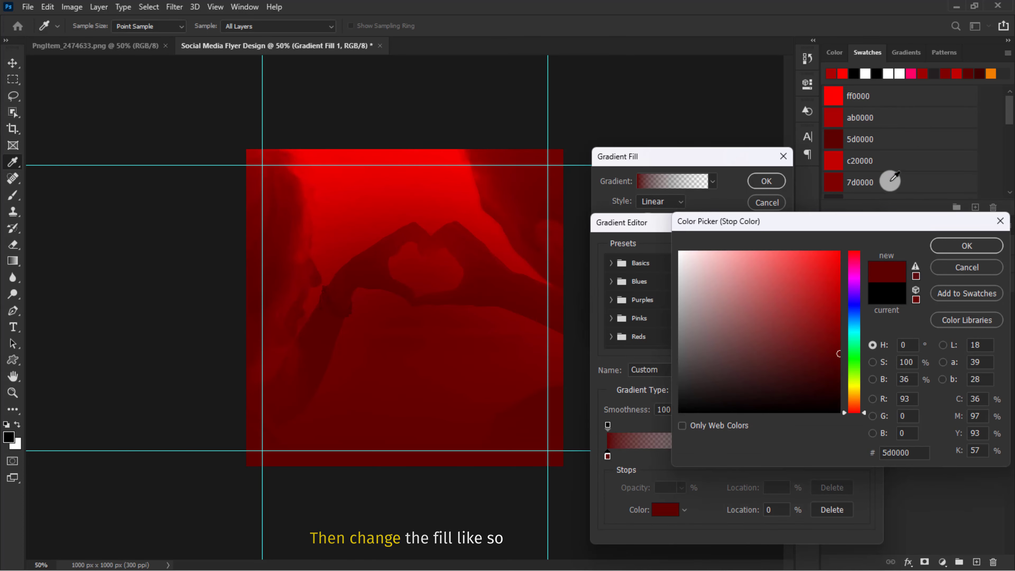
pyautogui.click(960, 248)
pyautogui.click(608, 456)
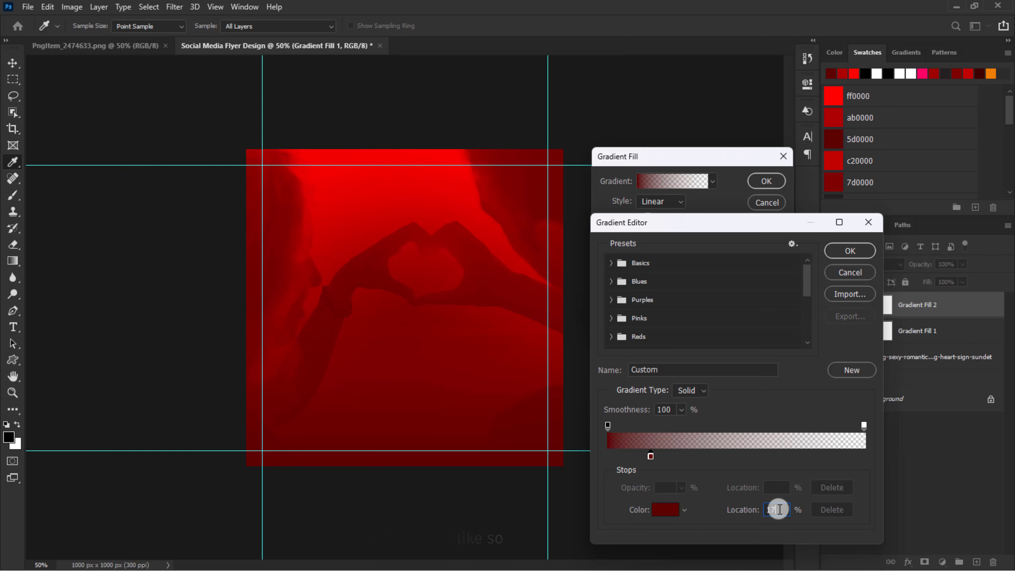
pyautogui.click(847, 250)
# Give the transparent gradient fill a Radial style, 111% scale and reversed direction
pyautogui.click(673, 202)
pyautogui.click(652, 225)
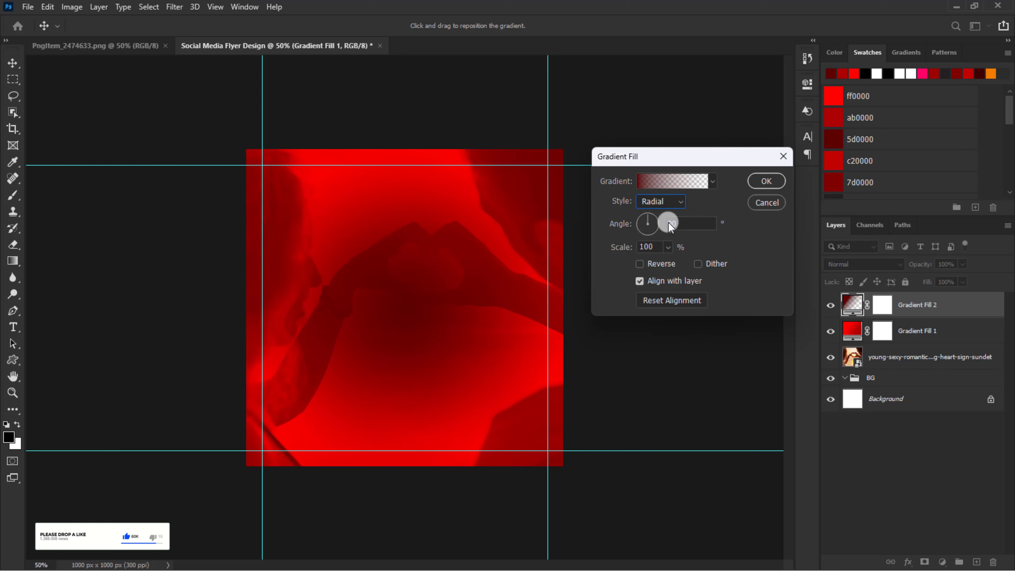
pyautogui.click(655, 247)
pyautogui.write('111')
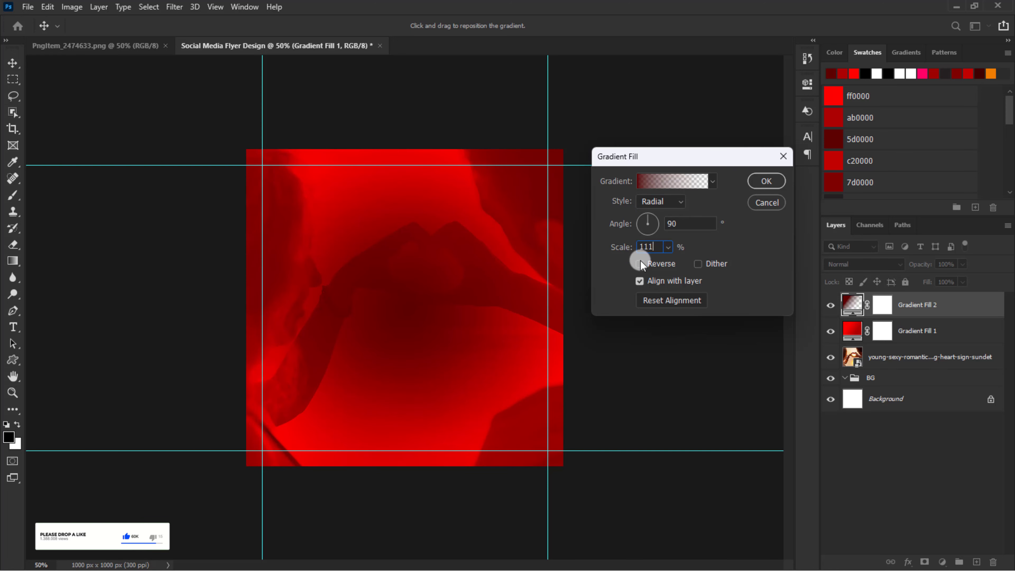
pyautogui.click(641, 263)
pyautogui.click(764, 181)
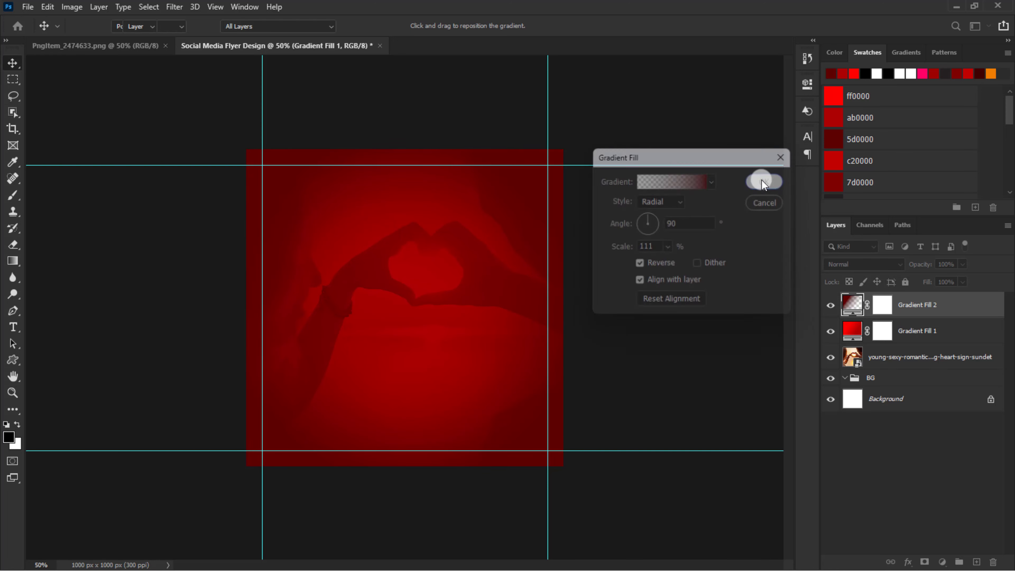
# Set the second gradient layer's blend mode to Hard Light and compare the image with that layer hidden and shown
pyautogui.click(831, 257)
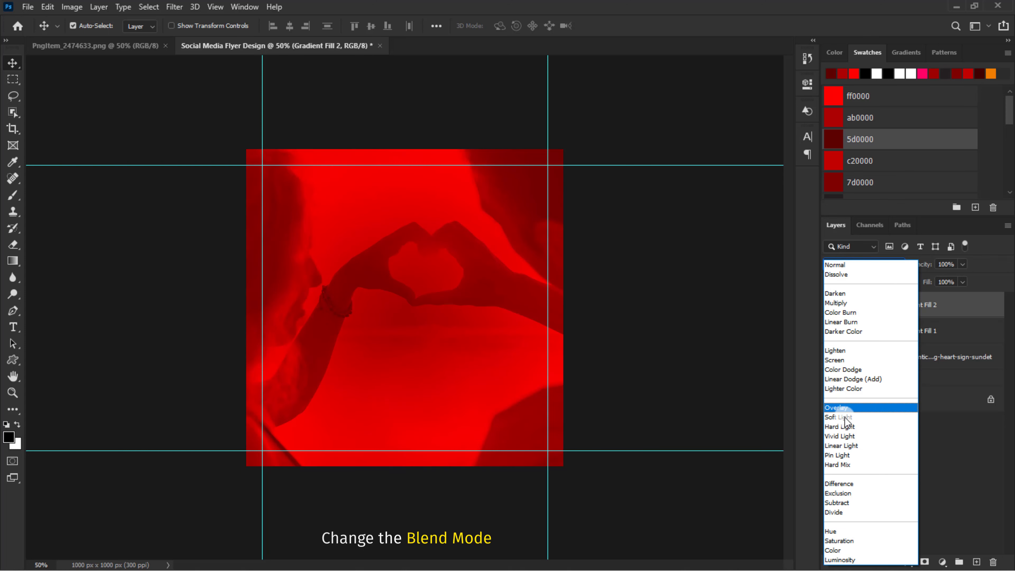
pyautogui.click(839, 426)
pyautogui.click(829, 305)
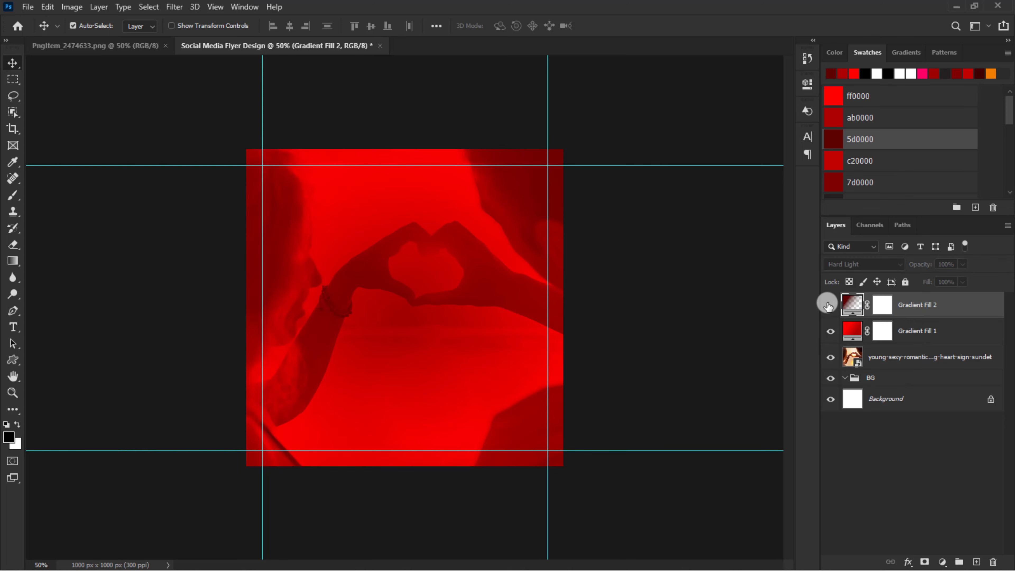
pyautogui.click(830, 305)
# Move both gradient fill layers and the photo layer into the BG group and collapse the group
pyautogui.keyDown('shift'); pyautogui.click(867, 356); pyautogui.keyUp('shift')
pyautogui.moveTo(867, 356); pyautogui.dragTo(868, 369)
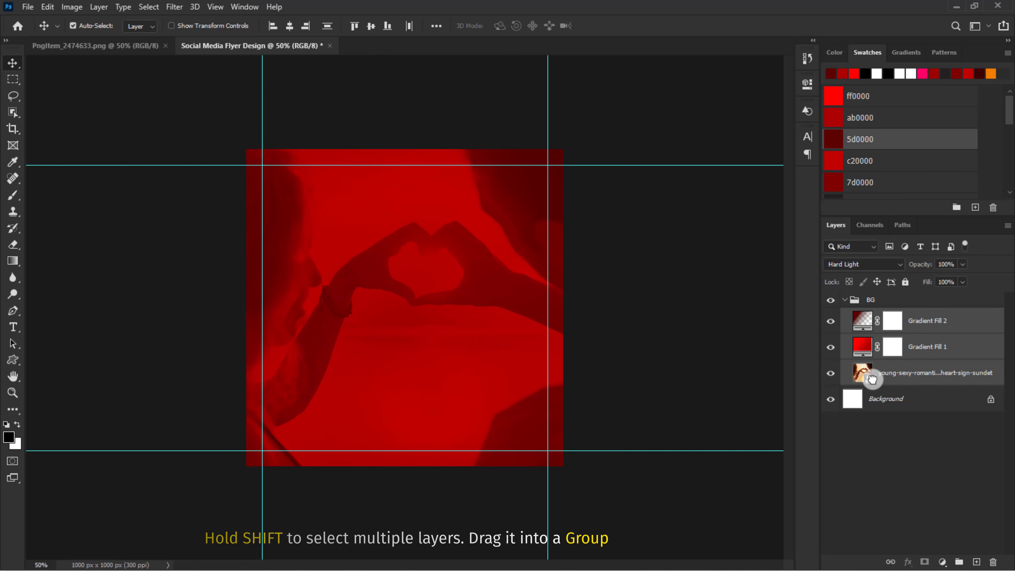
pyautogui.click(846, 300)
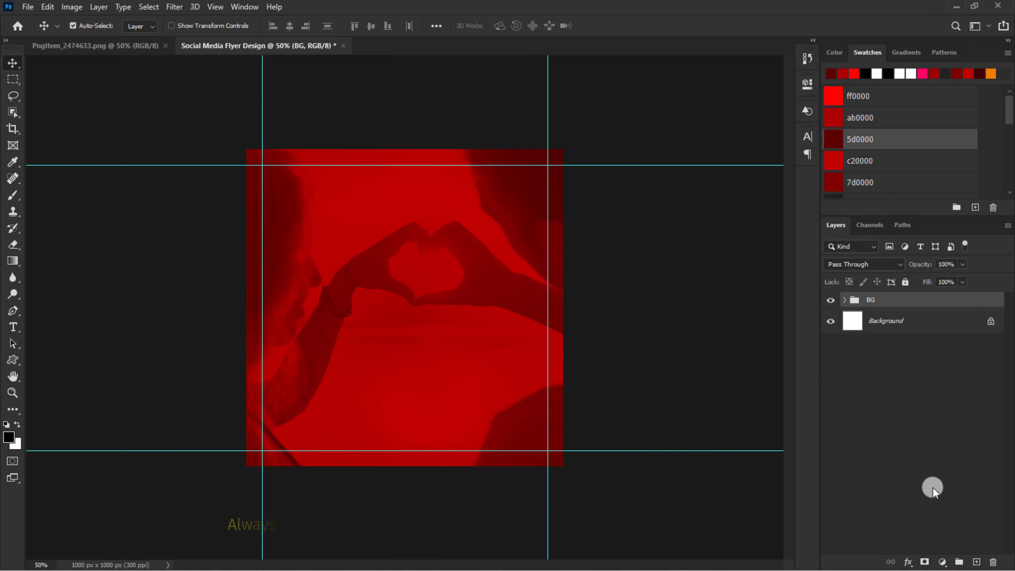
# Create a new group above BG and name it Shapes & Images
pyautogui.click(959, 561)
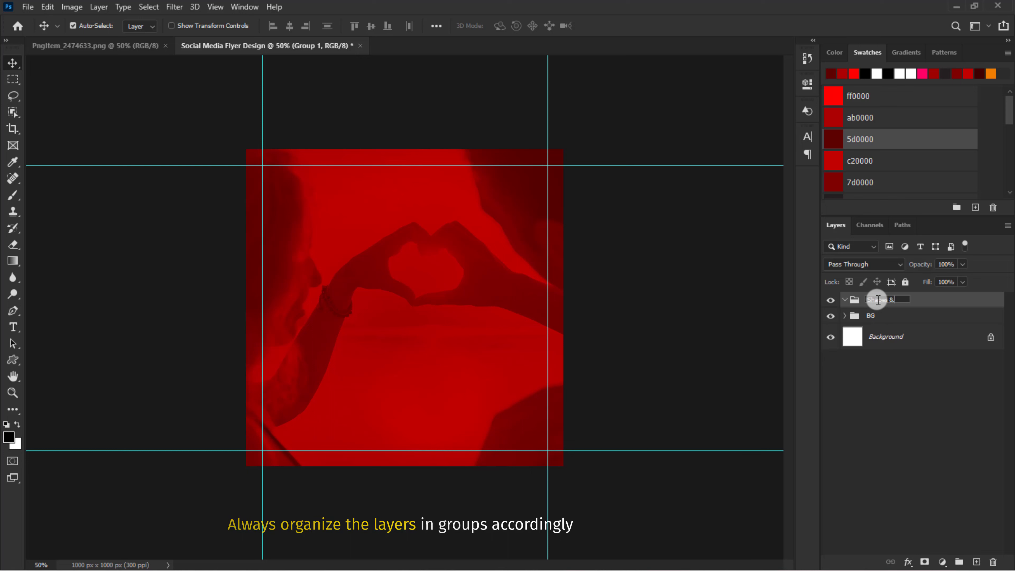
pyautogui.click(878, 300)
pyautogui.write('Shapes & Images')
pyautogui.press('Return')
# Turn off the reverse option of the Gradient Fill 1 layer in the BG group
pyautogui.click(844, 316)
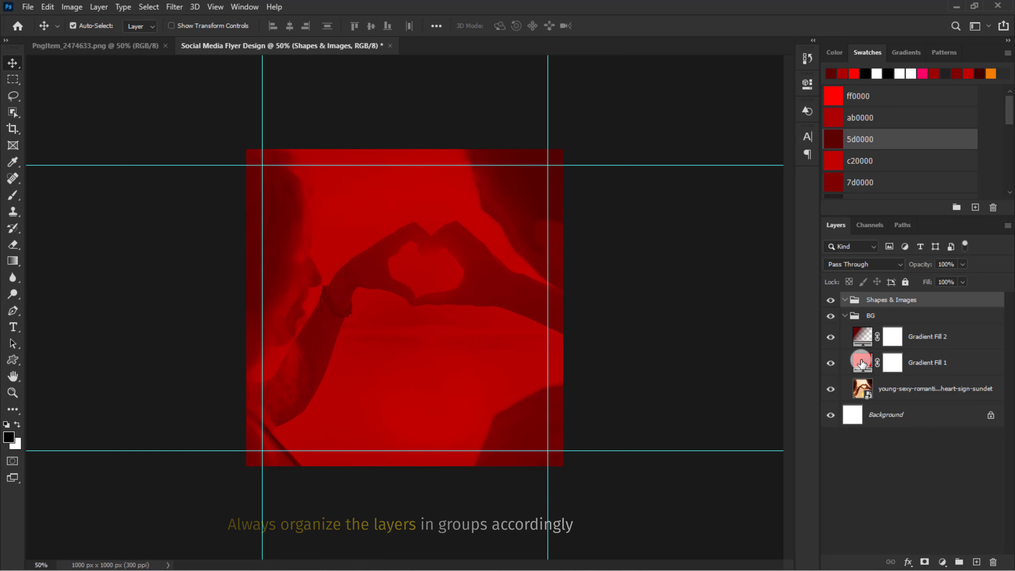
pyautogui.click(862, 363)
pyautogui.doubleClick(861, 363)
pyautogui.click(638, 265)
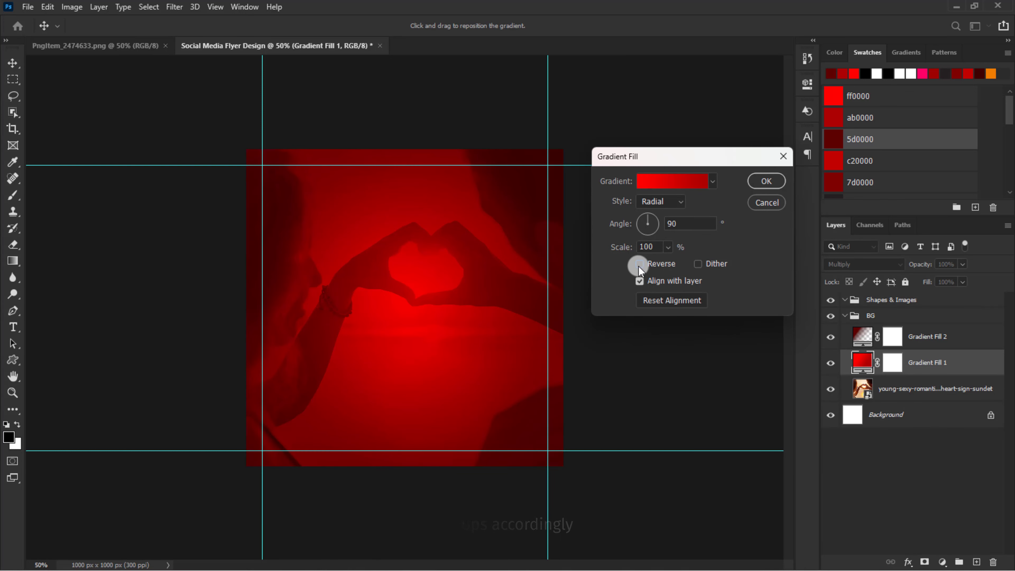
pyautogui.click(766, 180)
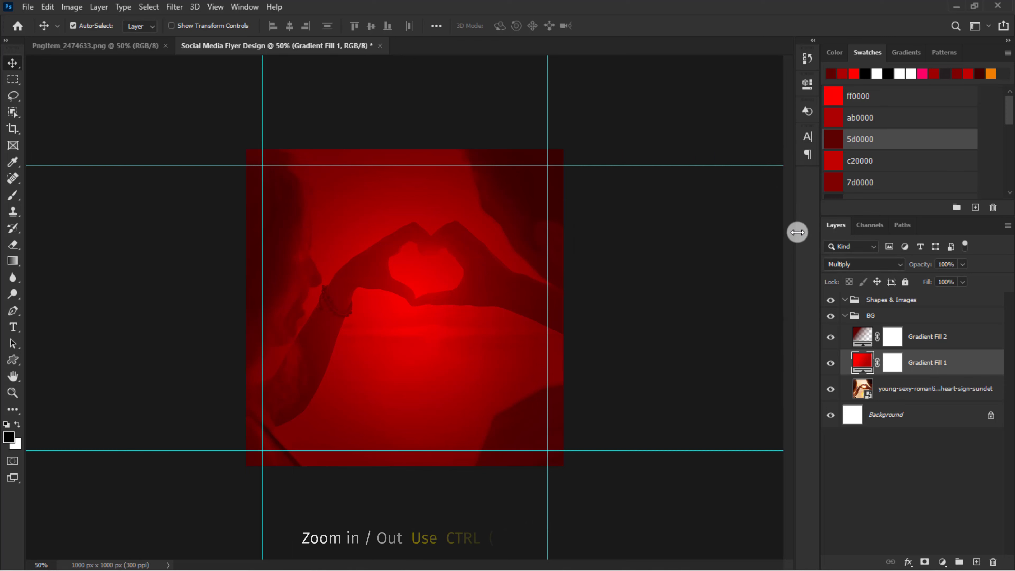
# Collapse the BG group and select the Shapes & Images group as the target for new content
pyautogui.click(844, 315)
pyautogui.click(874, 298)
pyautogui.hotkey('ctrl', '+')
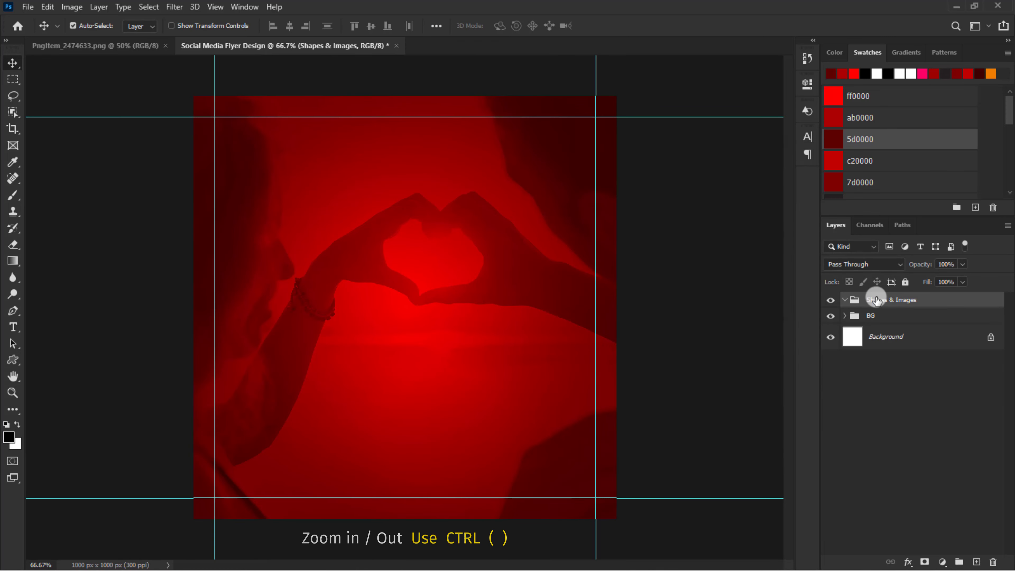
# Make white the foreground color and pick the solid heart from the legacy Shapes set for the Custom Shape tool
pyautogui.press('x')
pyautogui.click(12, 358)
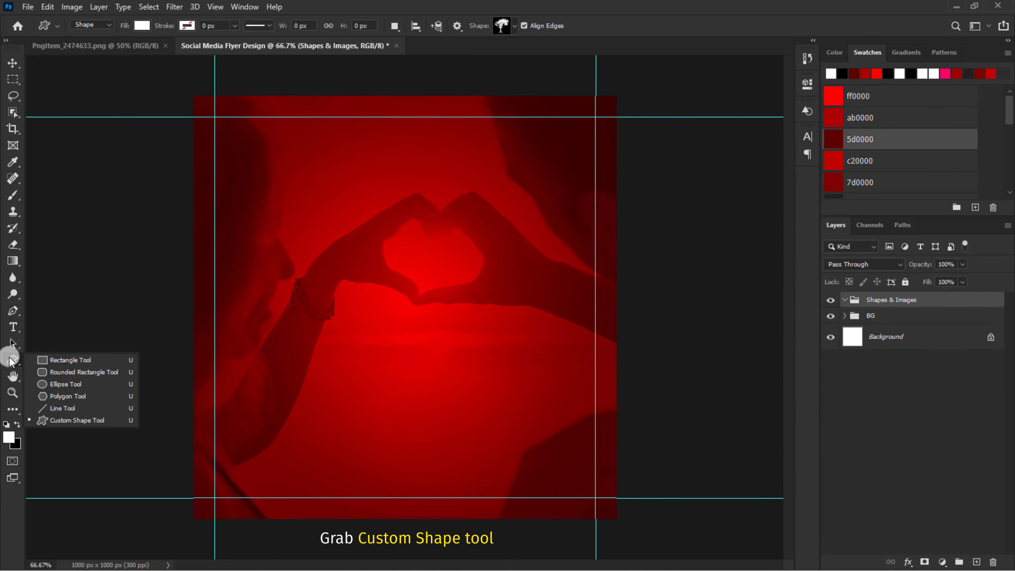
pyautogui.click(56, 421)
pyautogui.click(515, 26)
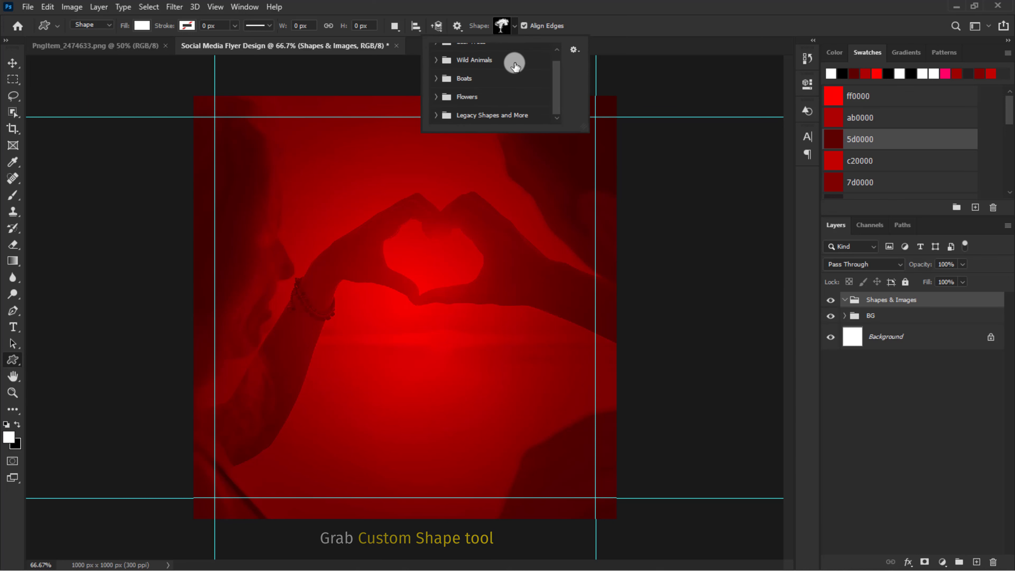
pyautogui.click(448, 116)
pyautogui.click(459, 99)
pyautogui.scroll(-3, 460, 100)
pyautogui.click(460, 99)
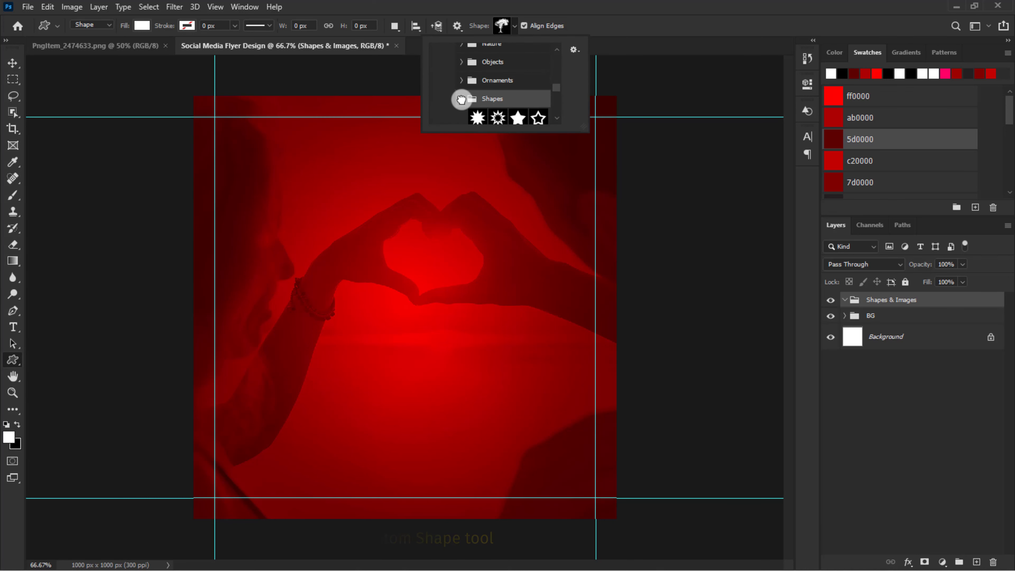
pyautogui.scroll(-3, 516, 80)
pyautogui.click(538, 83)
pyautogui.click(371, 216)
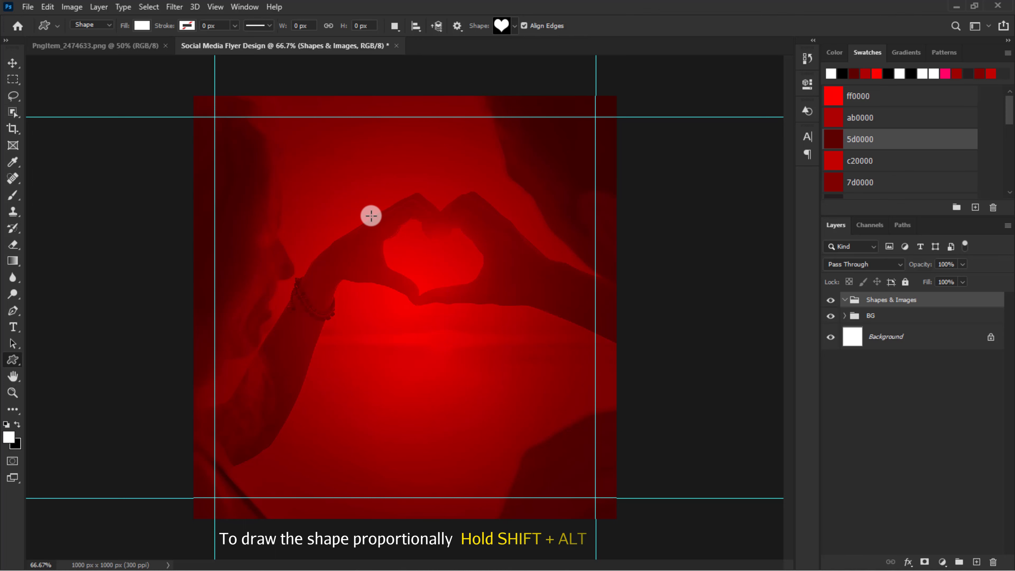
# Draw a proportional white heart about 370 by 322 px and center it horizontally, slightly below the joined hands
pyautogui.moveTo(371, 216); pyautogui.dragTo(461, 283)
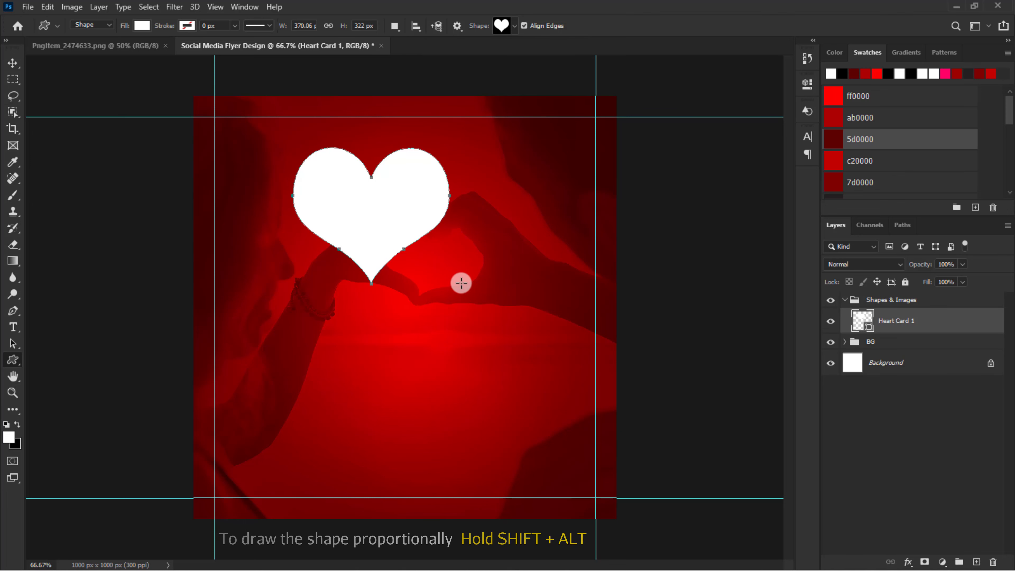
pyautogui.press('v')
pyautogui.moveTo(403, 203); pyautogui.dragTo(438, 326)
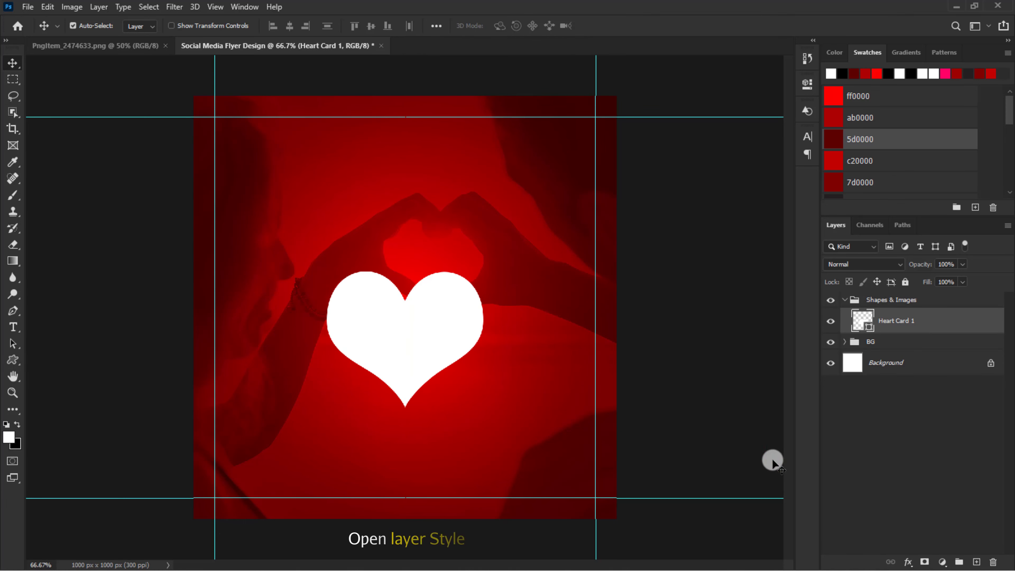
# Add a Gradient Overlay to the heart and set the gradient's first color stop to ff0000
pyautogui.click(908, 562)
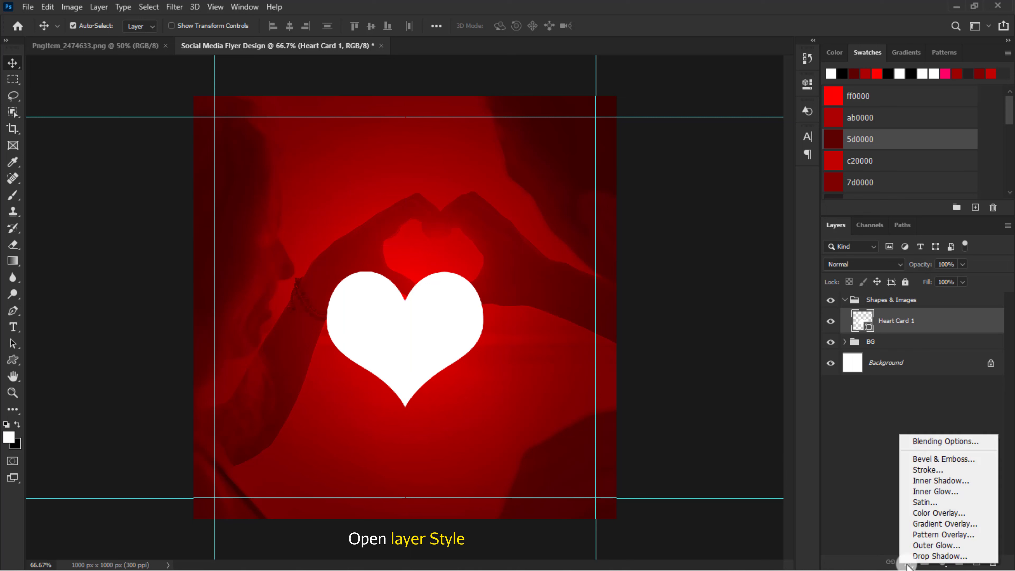
pyautogui.click(918, 528)
pyautogui.click(777, 300)
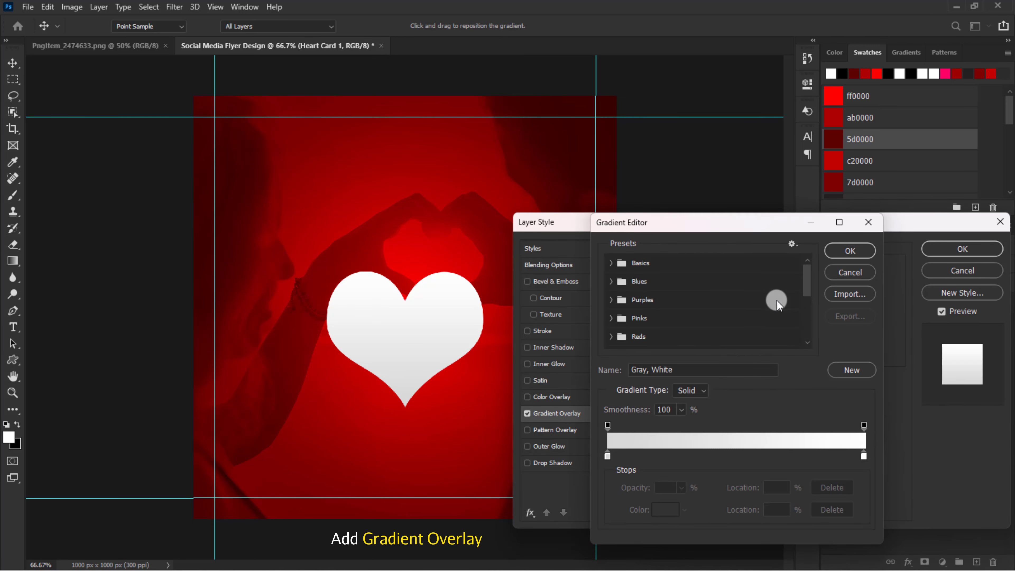
pyautogui.click(608, 457)
pyautogui.click(665, 510)
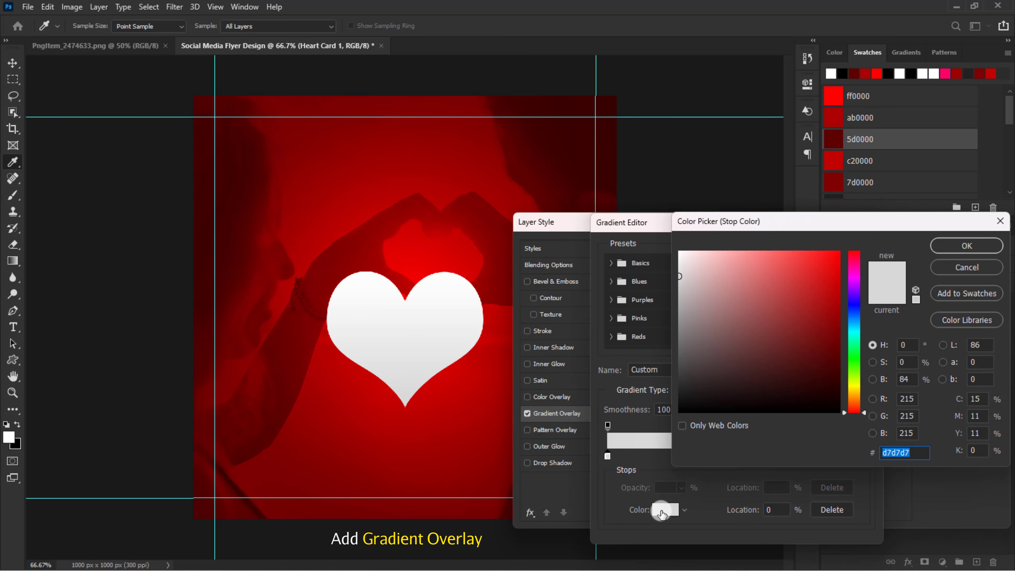
pyautogui.click(833, 96)
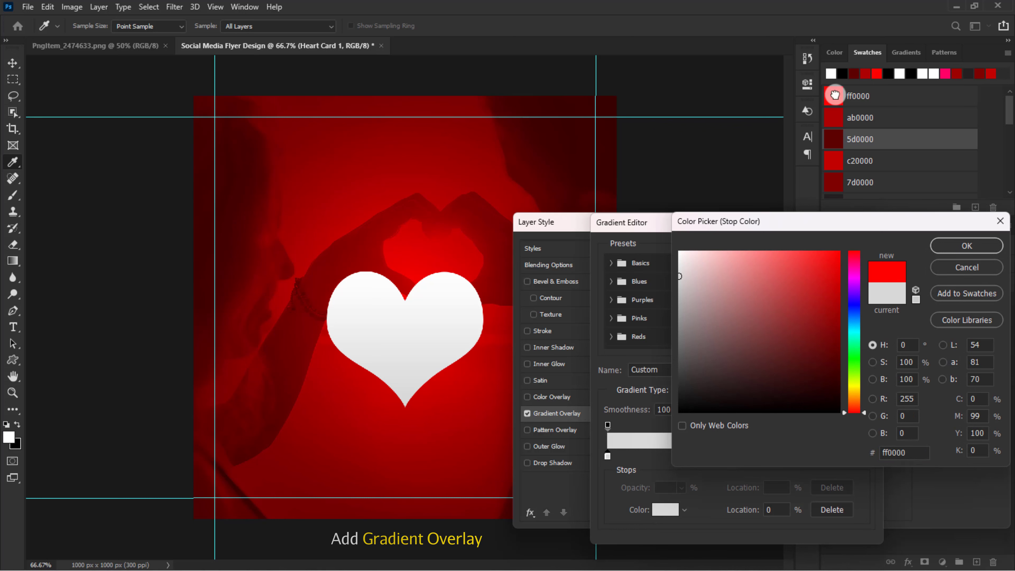
pyautogui.click(962, 246)
# Set the overlay gradient's end stop to c20000 and accept the gradient
pyautogui.click(861, 456)
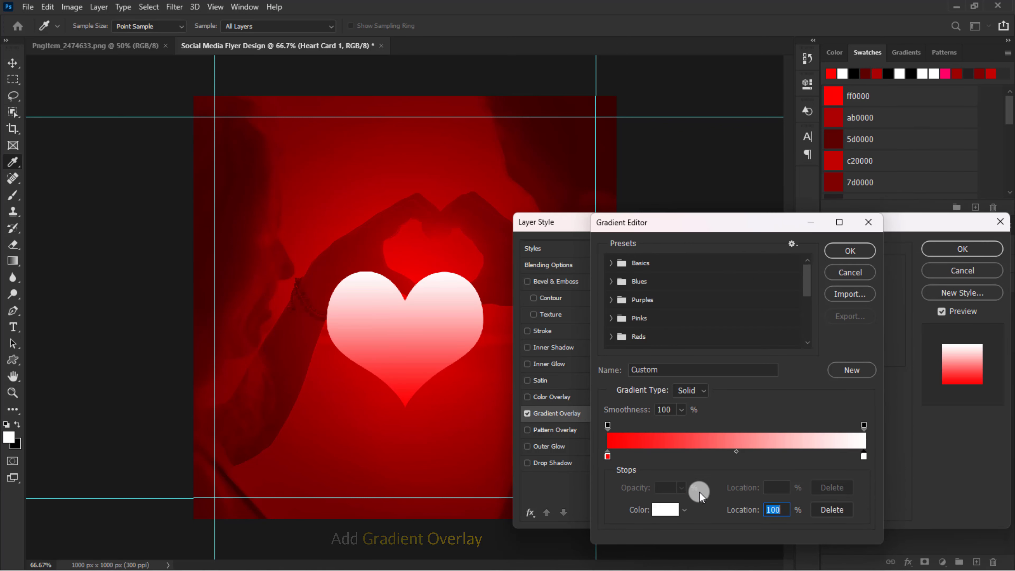
pyautogui.click(665, 511)
pyautogui.click(828, 164)
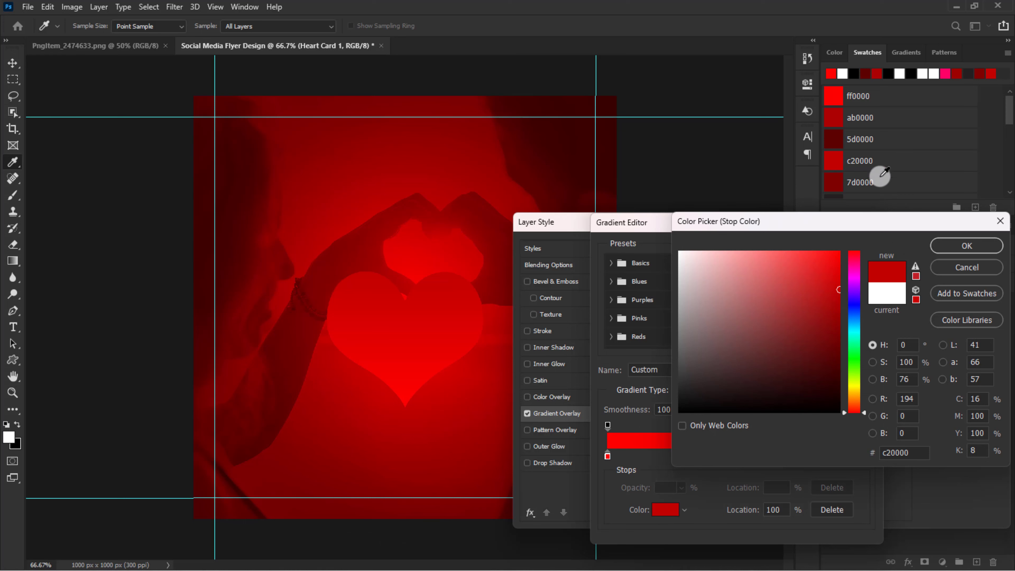
pyautogui.click(972, 247)
pyautogui.click(850, 251)
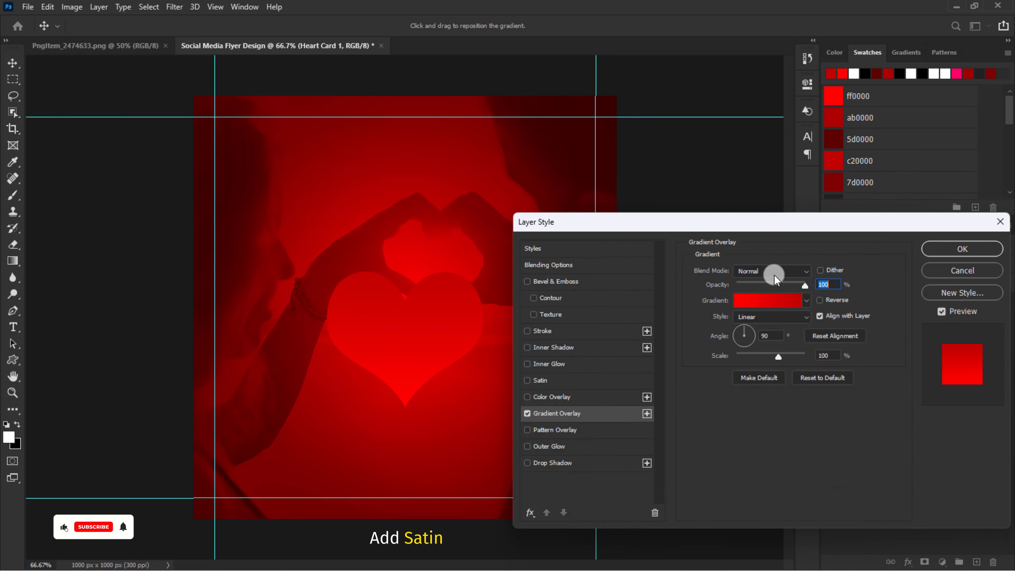
# Add a Satin effect to the heart with color 7d0000 and 44% opacity
pyautogui.click(584, 379)
pyautogui.click(819, 272)
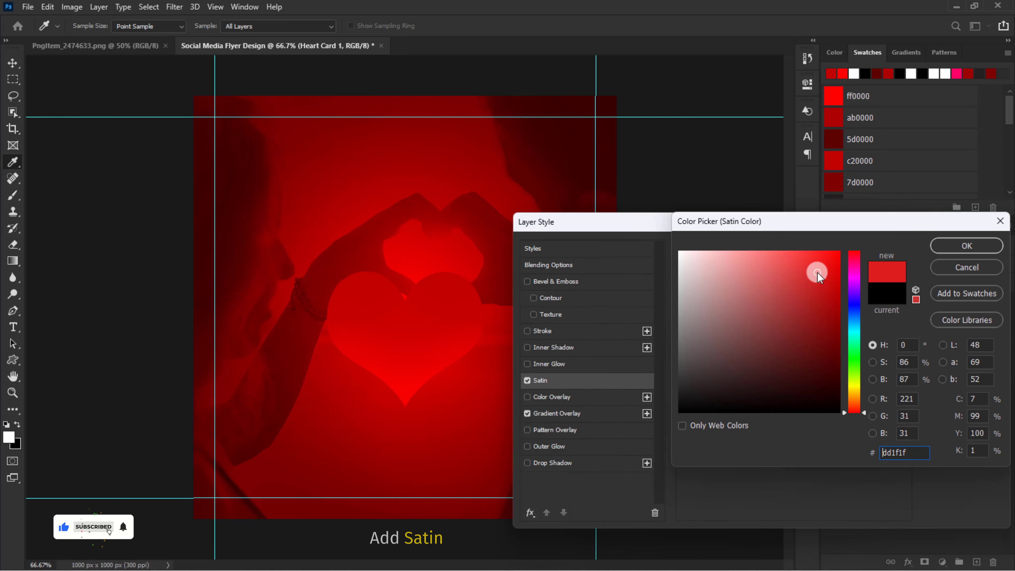
pyautogui.click(837, 185)
pyautogui.click(948, 244)
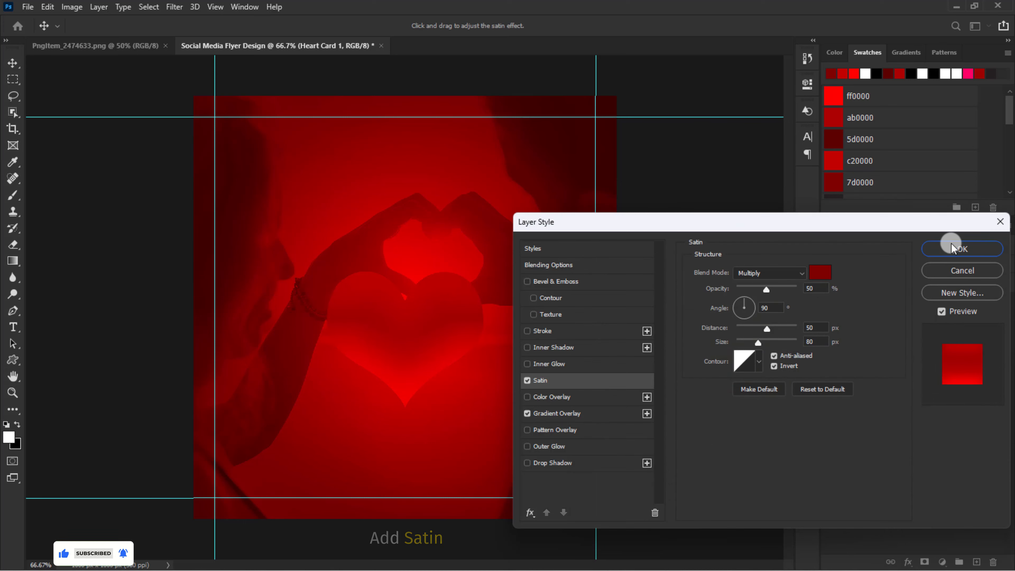
pyautogui.doubleClick(807, 289)
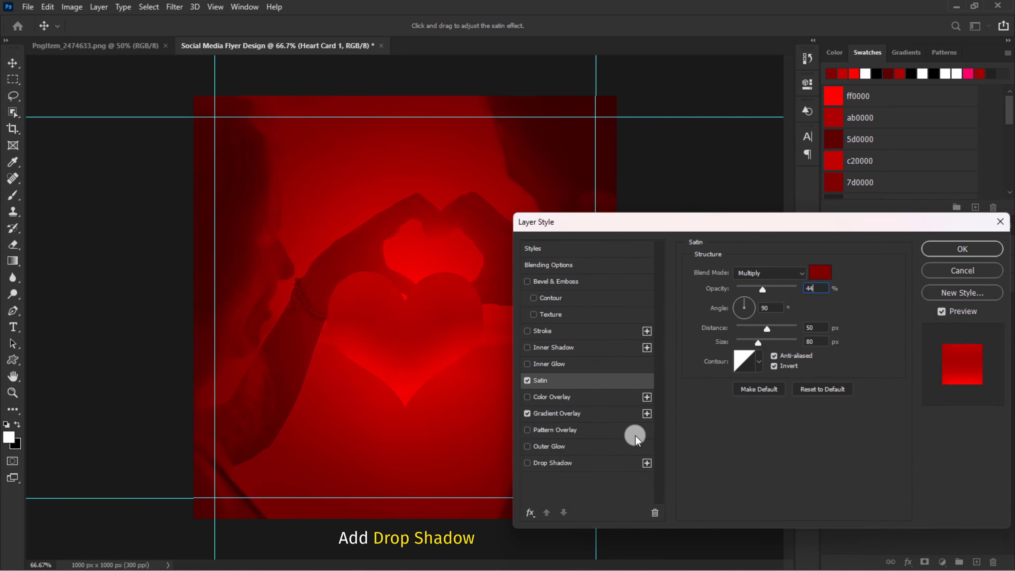
# Add a Drop Shadow to the heart with color 231f20, 43% opacity and a size of 24 px
pyautogui.click(604, 463)
pyautogui.scroll(-3, 879, 171)
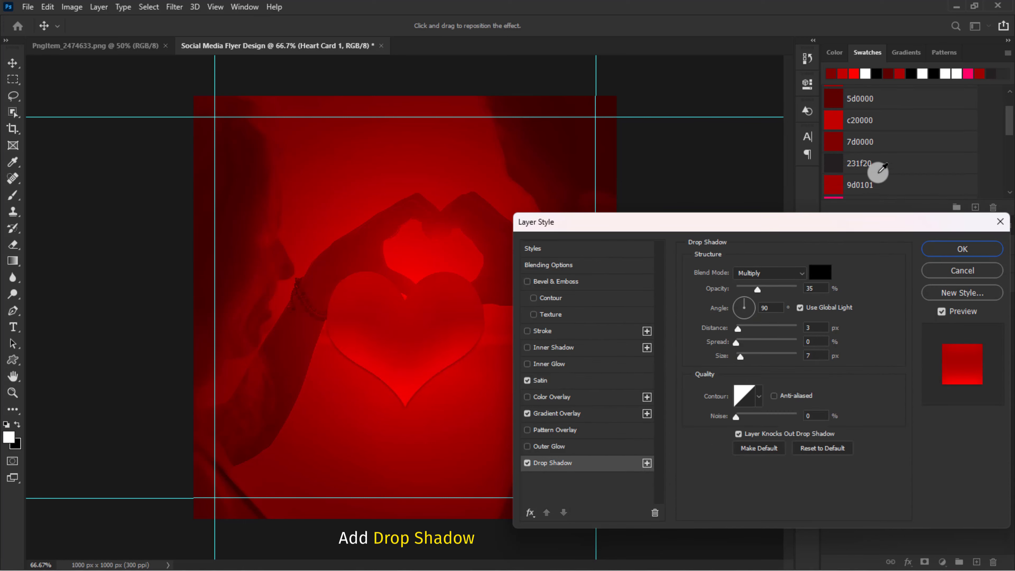
pyautogui.click(820, 272)
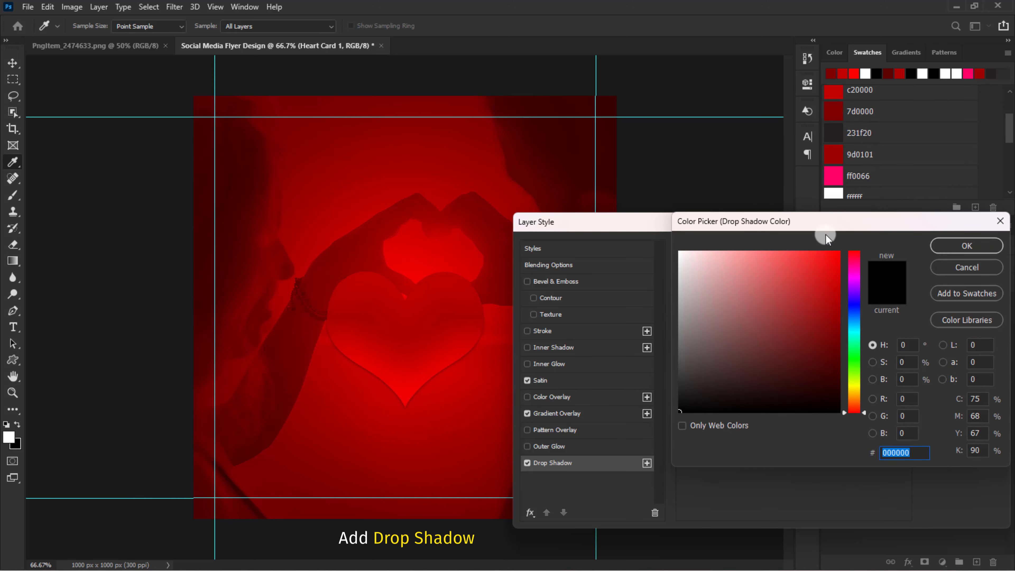
pyautogui.click(836, 134)
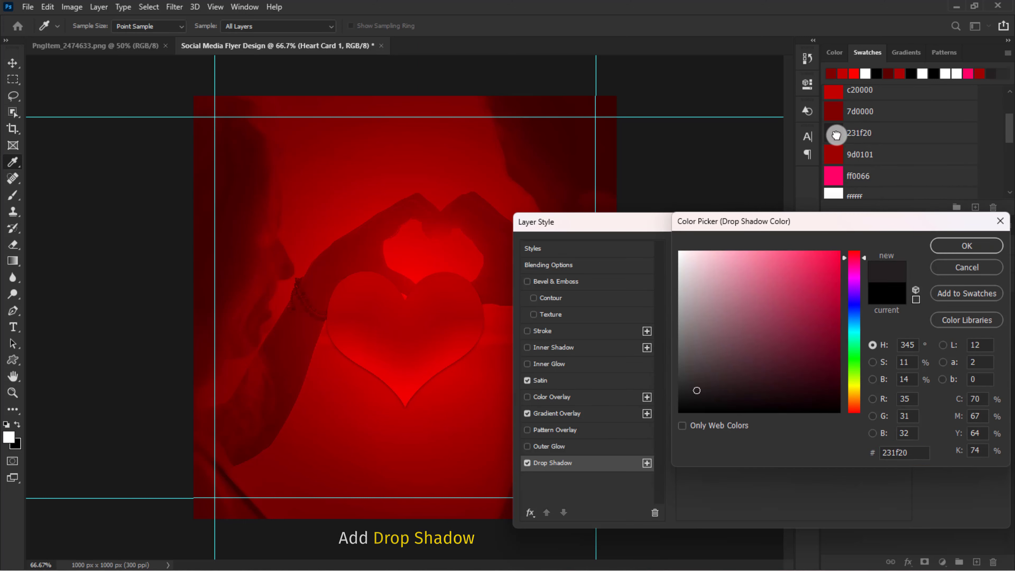
pyautogui.click(939, 246)
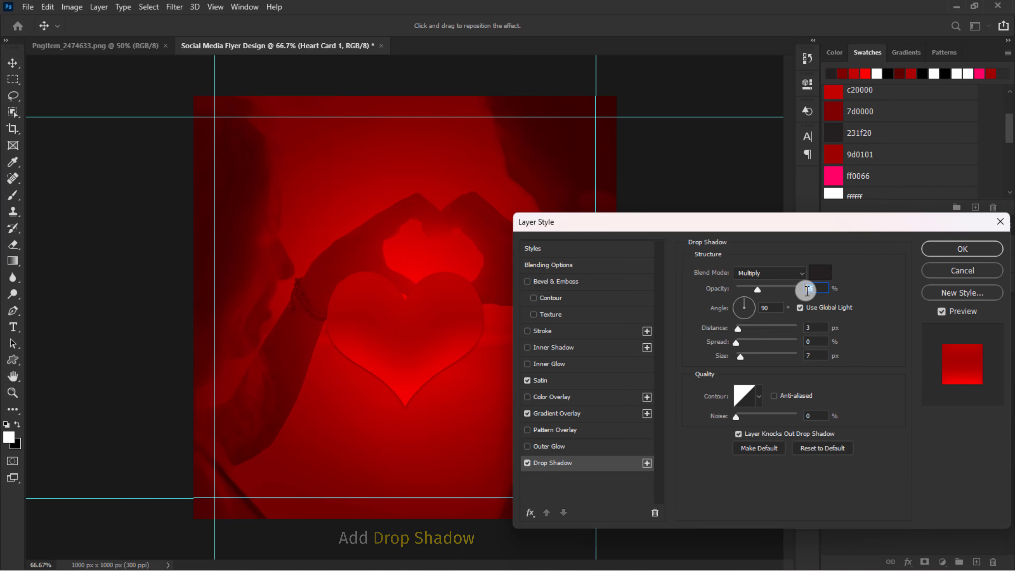
pyautogui.doubleClick(813, 356)
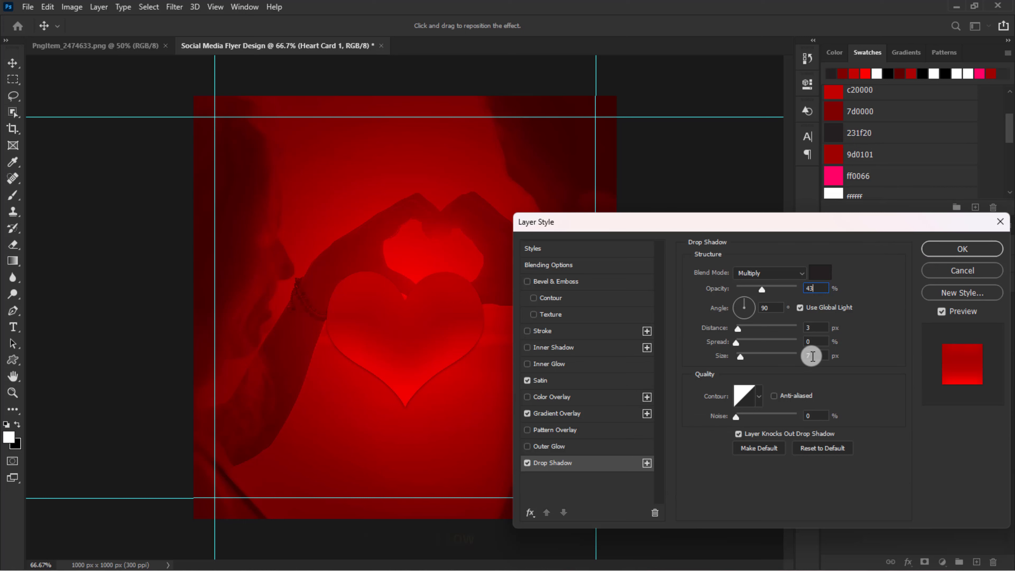
pyautogui.write('24')
# Add Bevel & Emboss to the heart with depth 230%, size 13 px, soften 16 px and global light turned off
pyautogui.click(608, 285)
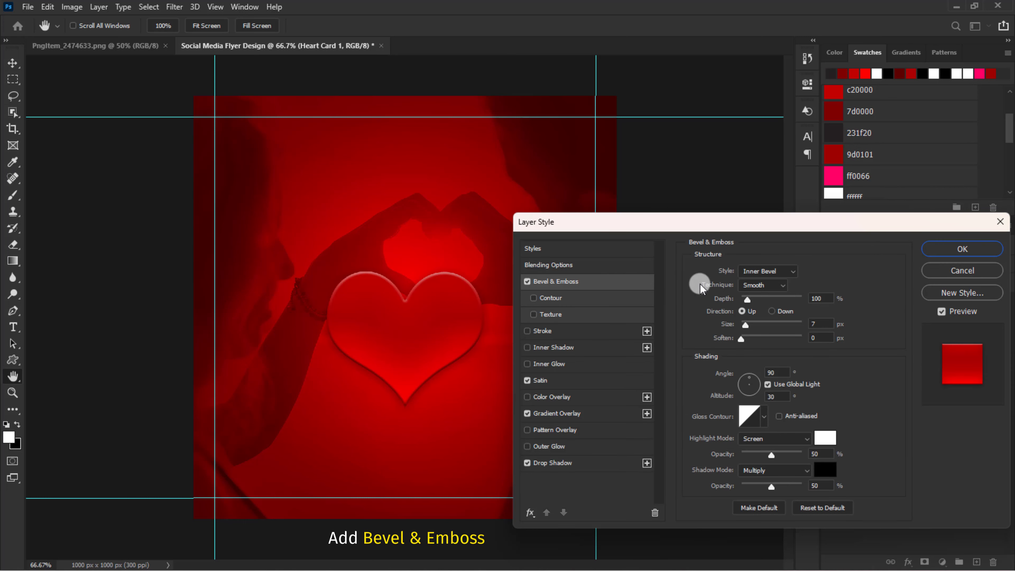
pyautogui.write('230')
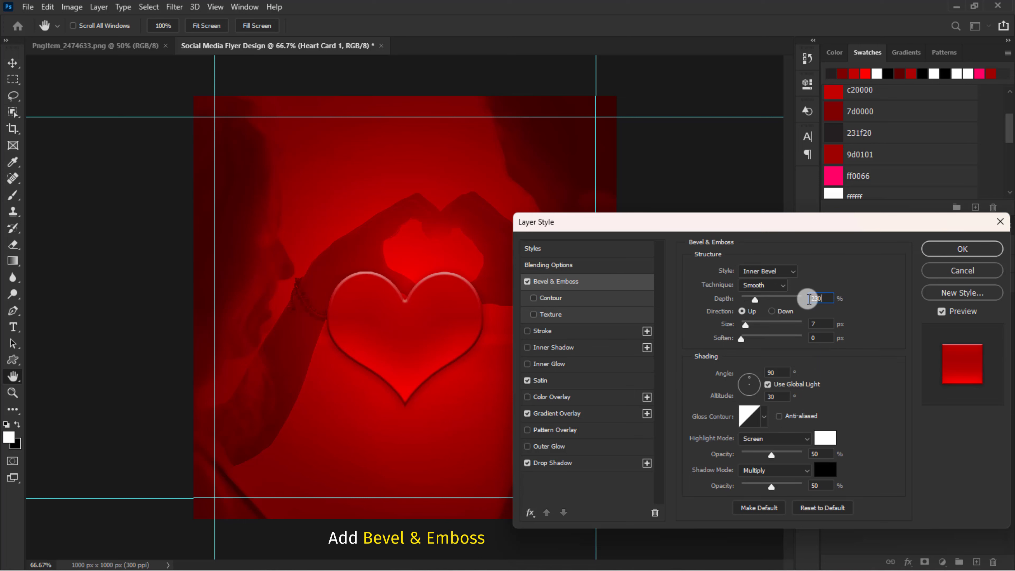
pyautogui.write('15')
pyautogui.click(808, 340)
pyautogui.write('16')
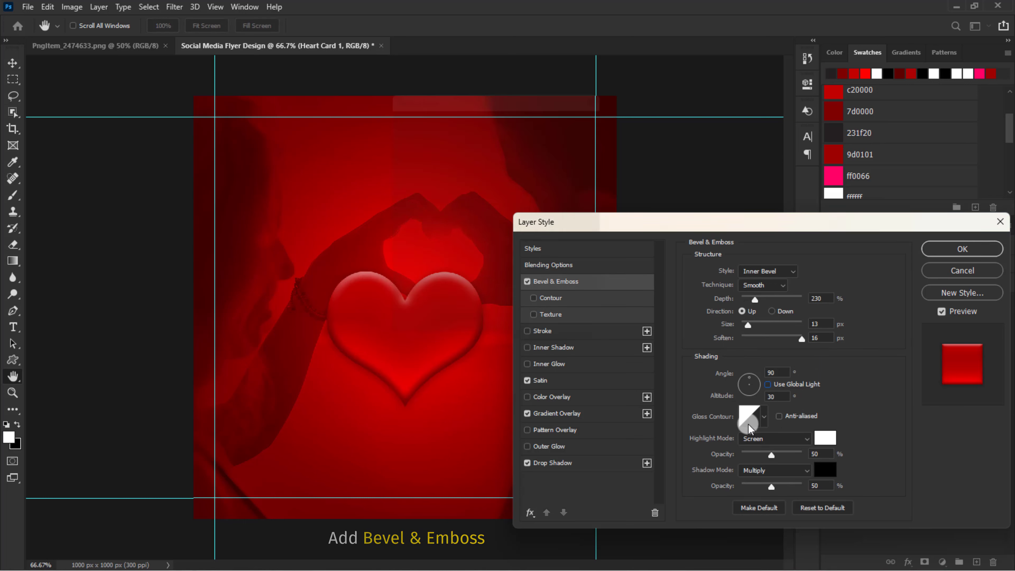
# Set the bevel's gloss contour to the Cove - Deep preset
pyautogui.click(748, 416)
pyautogui.click(495, 109)
pyautogui.click(489, 144)
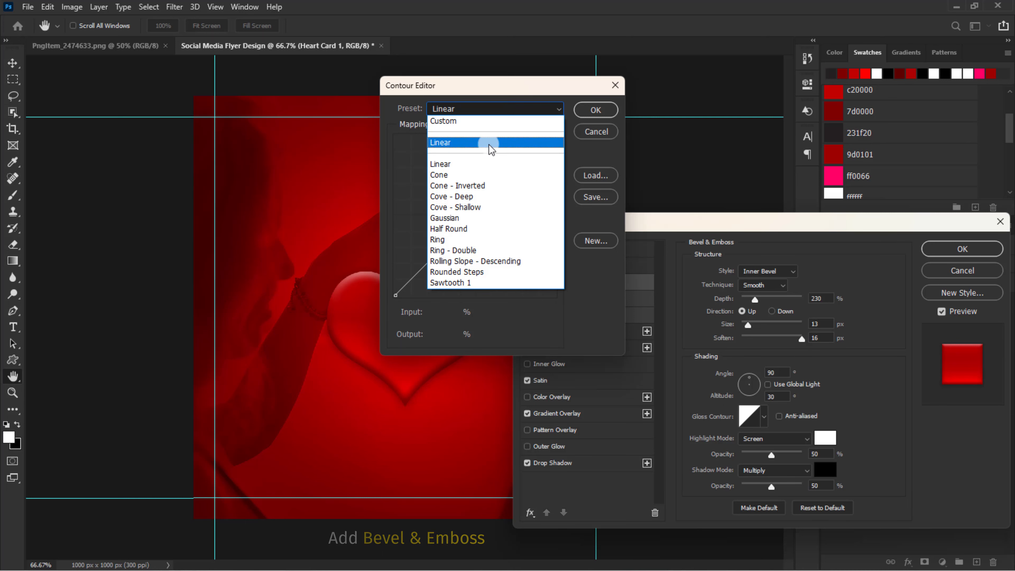
pyautogui.click(481, 196)
pyautogui.click(593, 110)
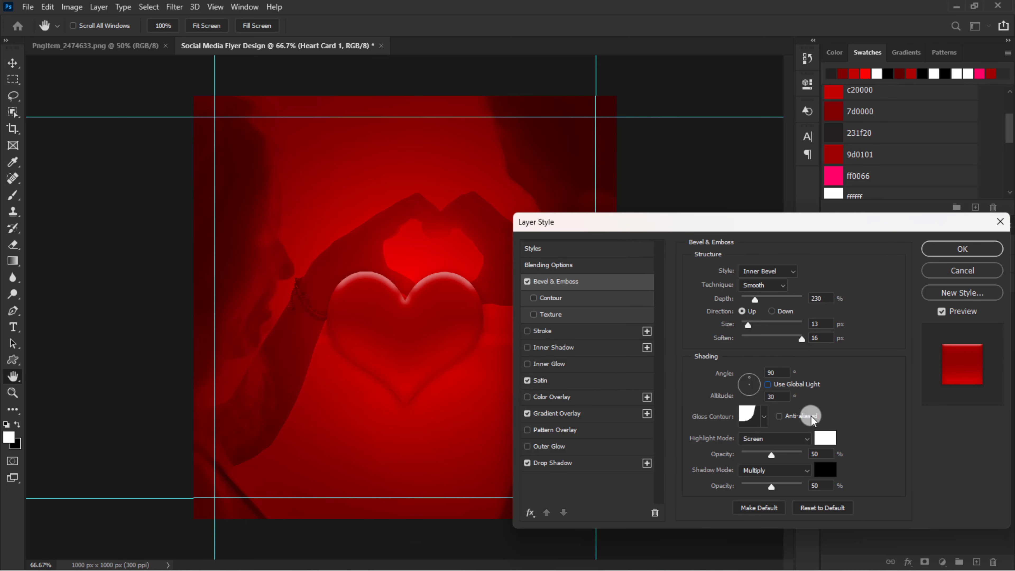
# Change the bevel's highlight color to ff0000
pyautogui.click(824, 440)
pyautogui.scroll(3, 855, 158)
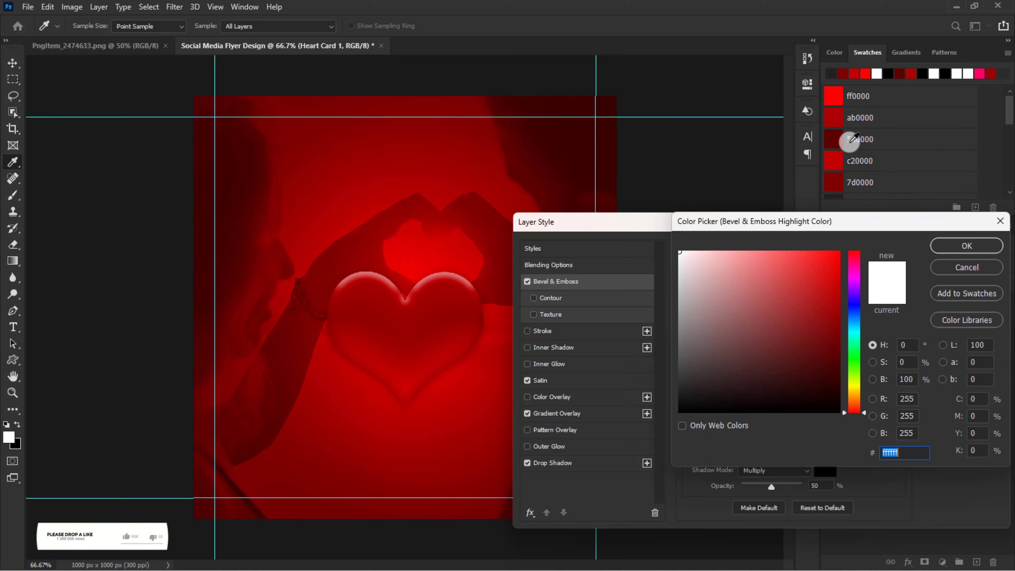
pyautogui.click(836, 93)
pyautogui.click(966, 246)
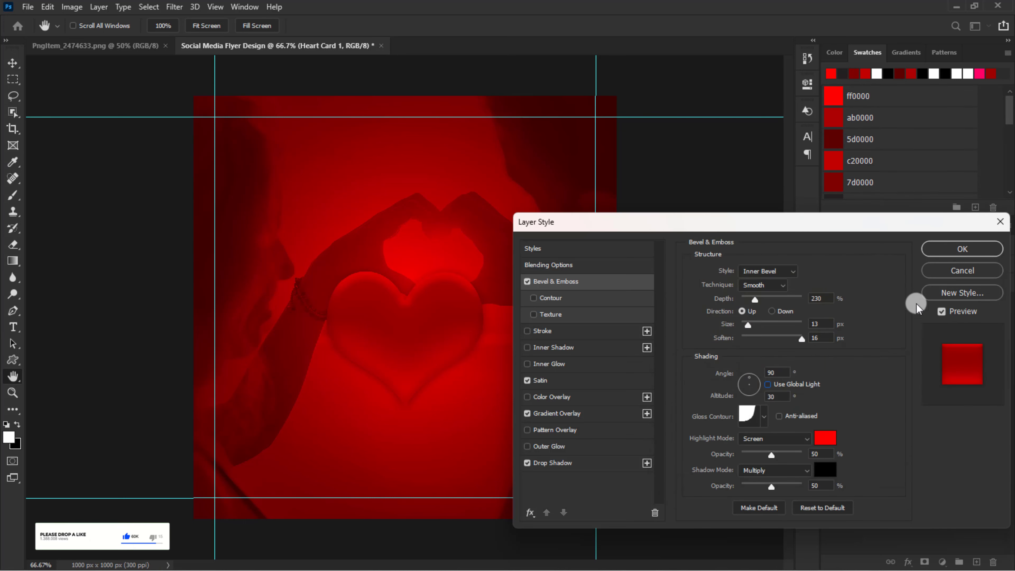
# Set the bevel's shadow color to 9d0101, highlight opacity to 92% and shadow opacity to 43%, and apply the layer style
pyautogui.click(824, 475)
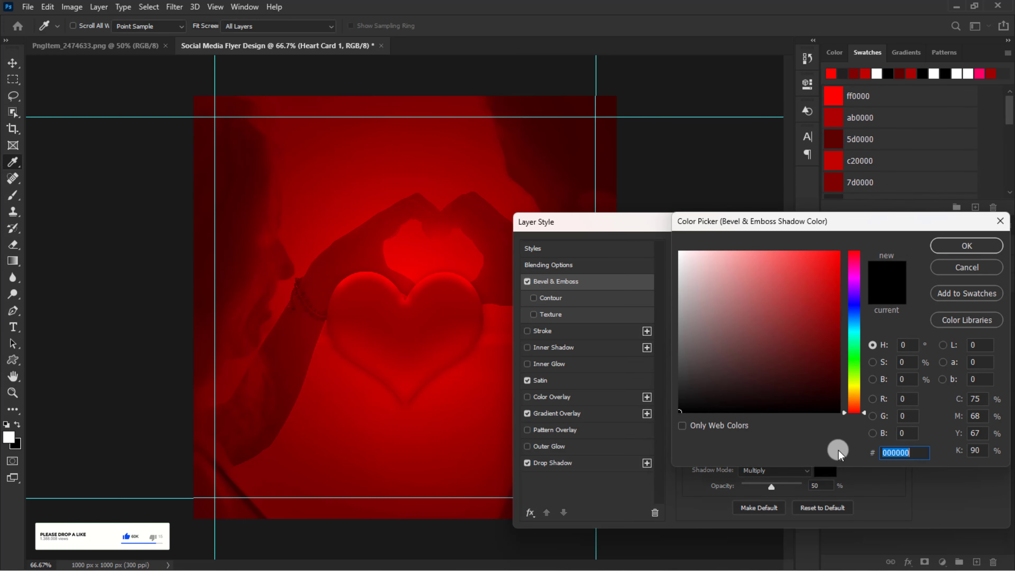
pyautogui.scroll(-2, 839, 184)
pyautogui.click(834, 178)
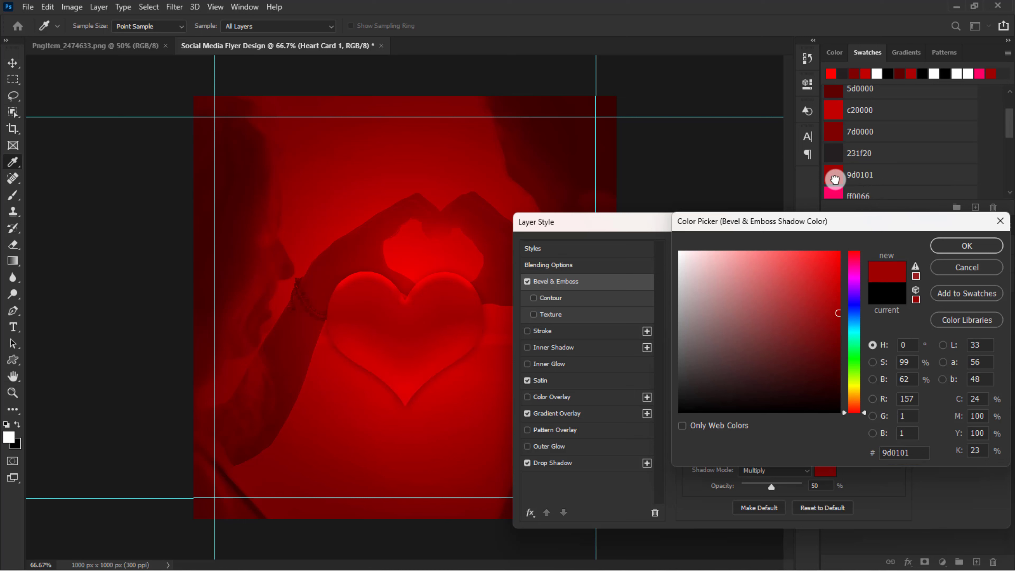
pyautogui.click(967, 246)
pyautogui.doubleClick(822, 485)
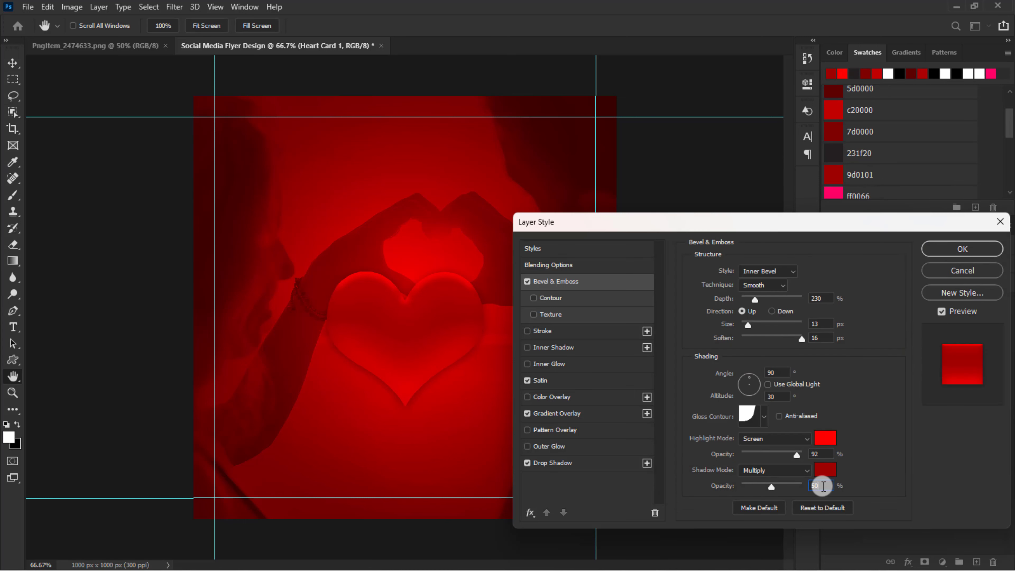
pyautogui.write('43')
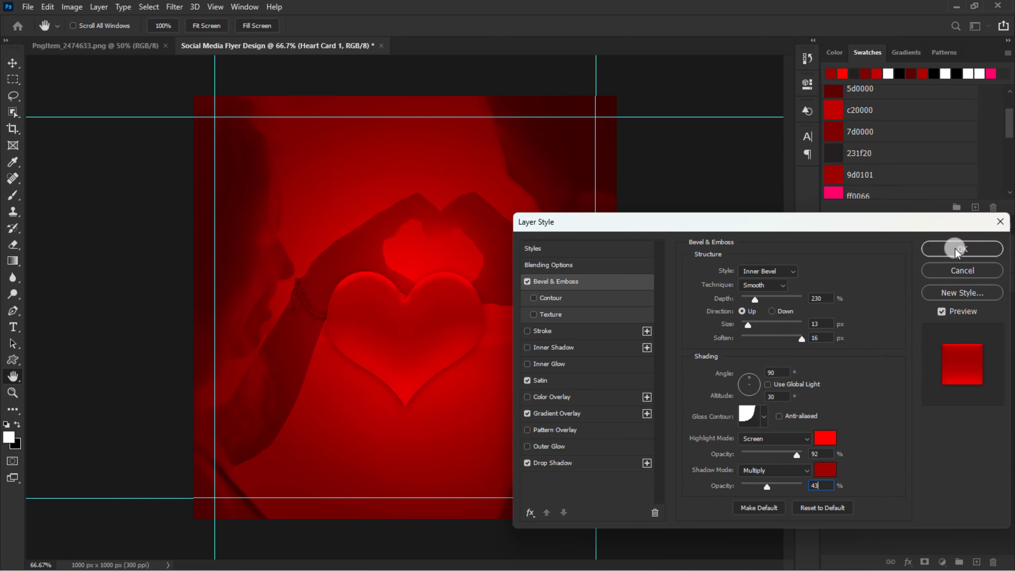
pyautogui.click(959, 248)
# Duplicate the styled heart and move the copy to the upper left of the flyer
pyautogui.hotkey('ctrl', 'j')
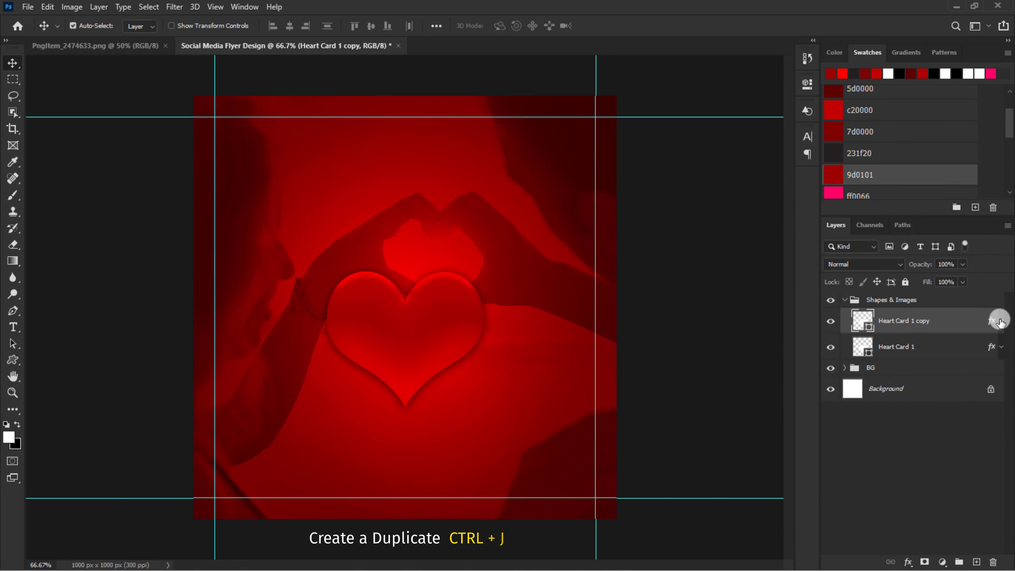
pyautogui.moveTo(435, 327); pyautogui.dragTo(359, 172)
# Enlarge the original heart to about 277%, rotate it about -18°, and position it across the flyer's lower part
pyautogui.click(412, 328)
pyautogui.hotkey('ctrl', 't')
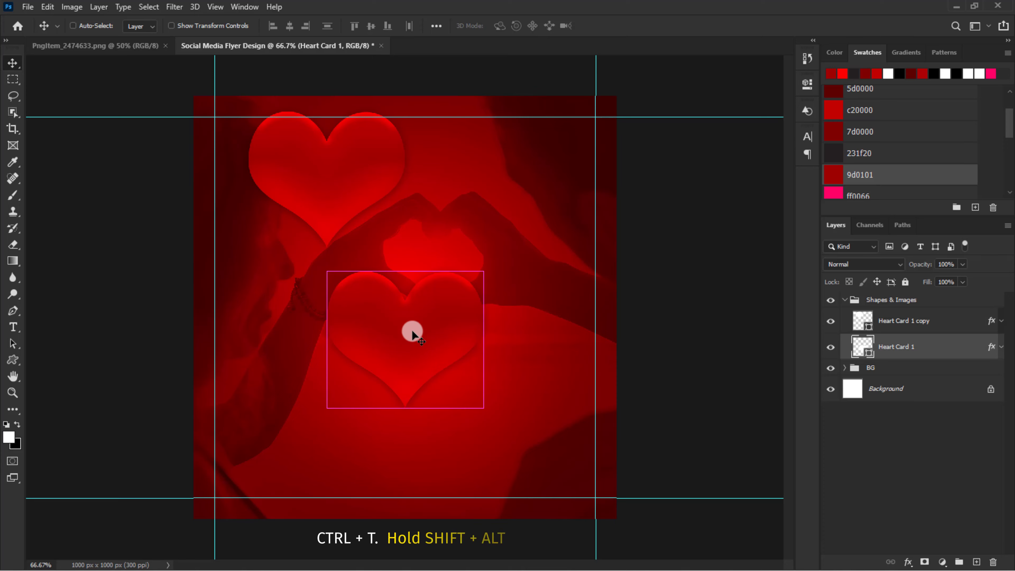
pyautogui.moveTo(483, 267); pyautogui.dragTo(555, 117)
pyautogui.moveTo(481, 253); pyautogui.dragTo(545, 397)
pyautogui.hotkey('ctrl', '-')
pyautogui.moveTo(288, 373); pyautogui.dragTo(258, 360)
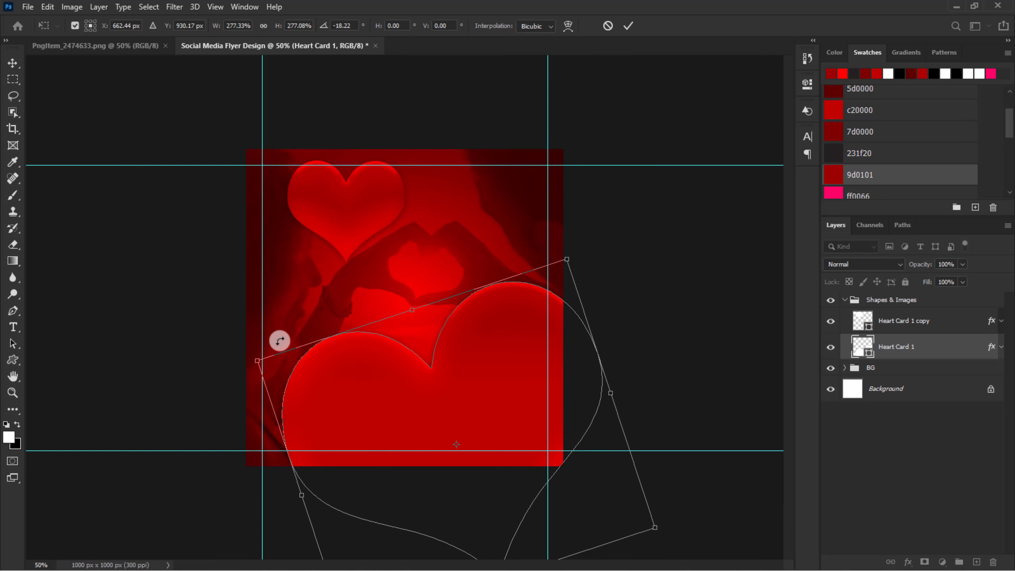
pyautogui.click(626, 25)
# Duplicate the upper-left heart, place the copy over the large heart's left lobe, rotate it about 16.5° and scale it down
pyautogui.click(391, 160)
pyautogui.moveTo(335, 263); pyautogui.dragTo(334, 361)
pyautogui.hotkey('ctrl', 't')
pyautogui.moveTo(405, 316); pyautogui.dragTo(414, 343)
pyautogui.moveTo(365, 367); pyautogui.dragTo(365, 336)
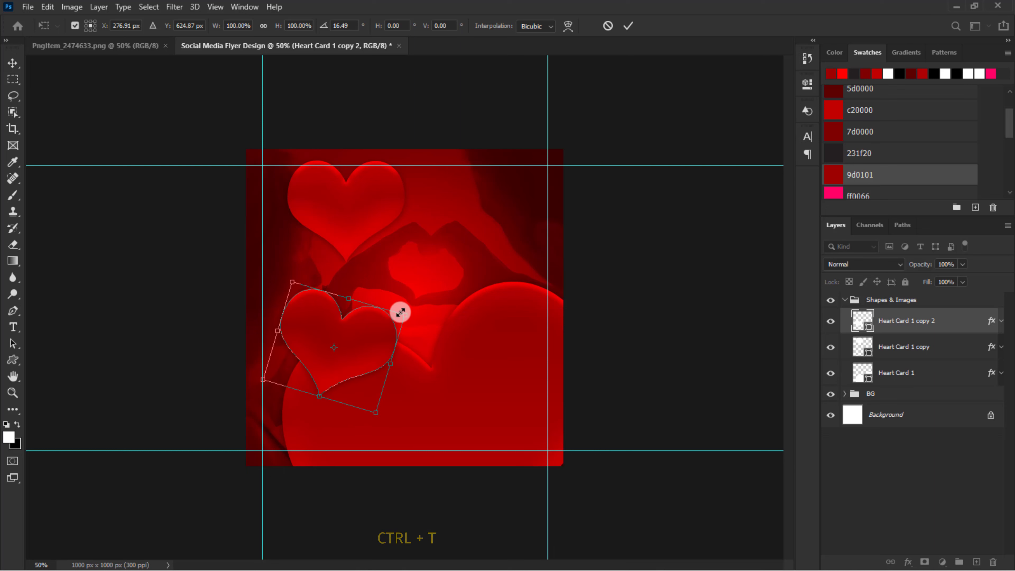
pyautogui.press('Return')
# Duplicate the upper-left heart again, move the copy into the large heart's notch area right of center, and shrink it
pyautogui.keyDown('ctrl'); pyautogui.click(369, 216); pyautogui.keyUp('ctrl')
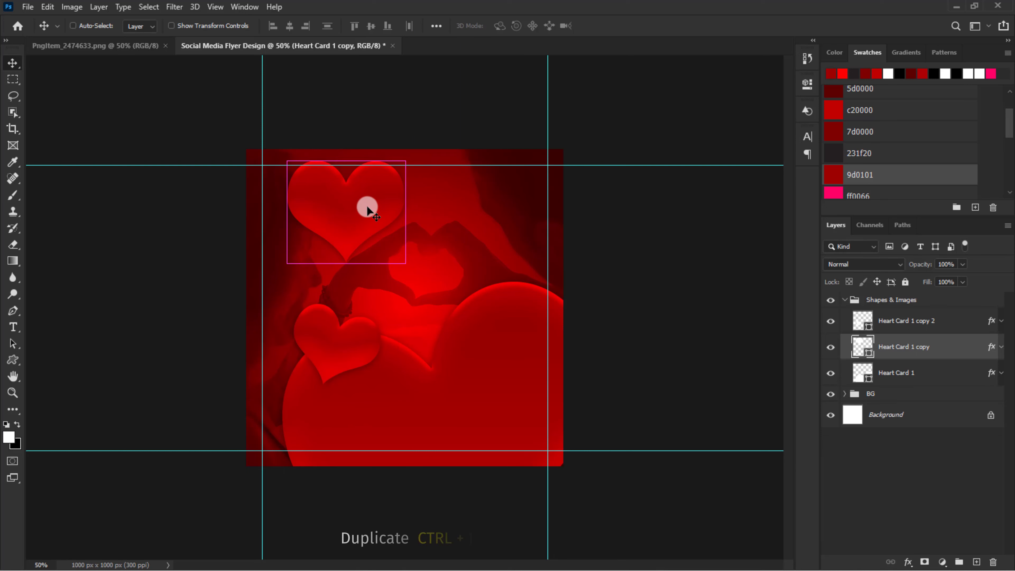
pyautogui.hotkey('ctrl', 'j')
pyautogui.moveTo(375, 220); pyautogui.dragTo(475, 317)
pyautogui.hotkey('ctrl', 't')
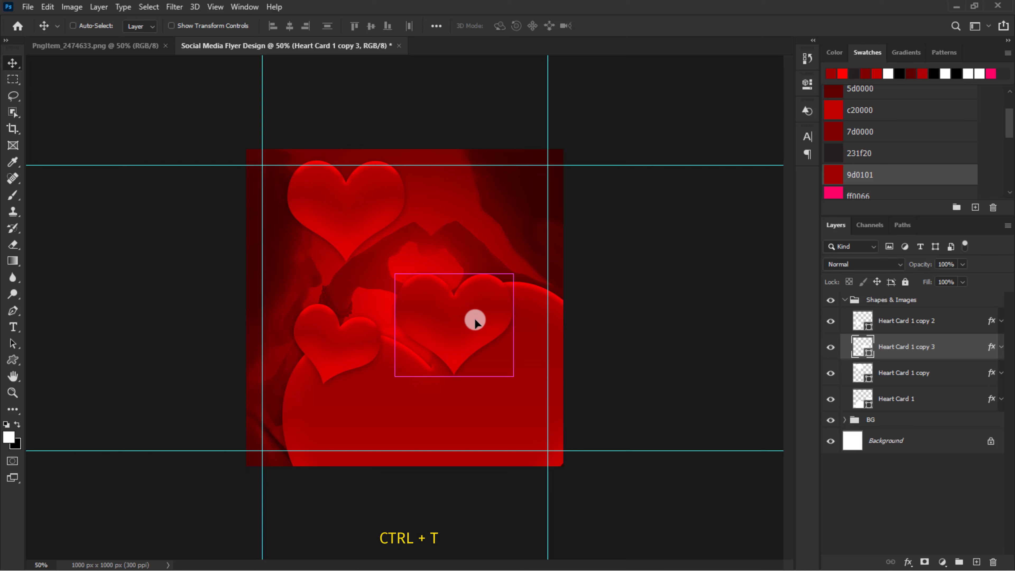
pyautogui.moveTo(513, 274); pyautogui.dragTo(503, 285)
pyautogui.press('Return')
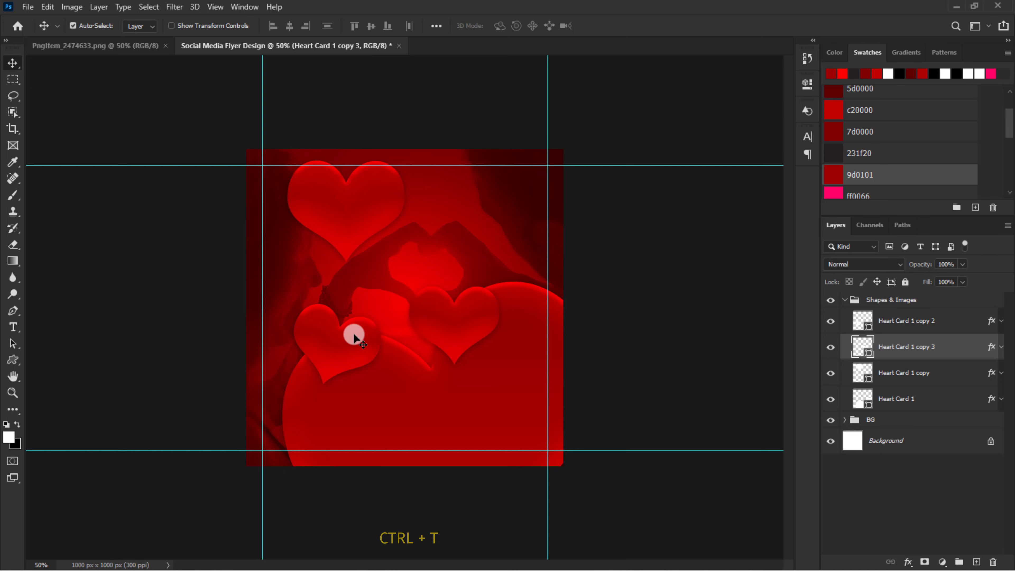
# Duplicate the tilted small heart, flip the copy horizontally, scale it to about 72% and place it at the left guide
pyautogui.keyDown('ctrl'); pyautogui.click(335, 344); pyautogui.keyUp('ctrl')
pyautogui.hotkey('ctrl', 'j')
pyautogui.hotkey('ctrl', 't')
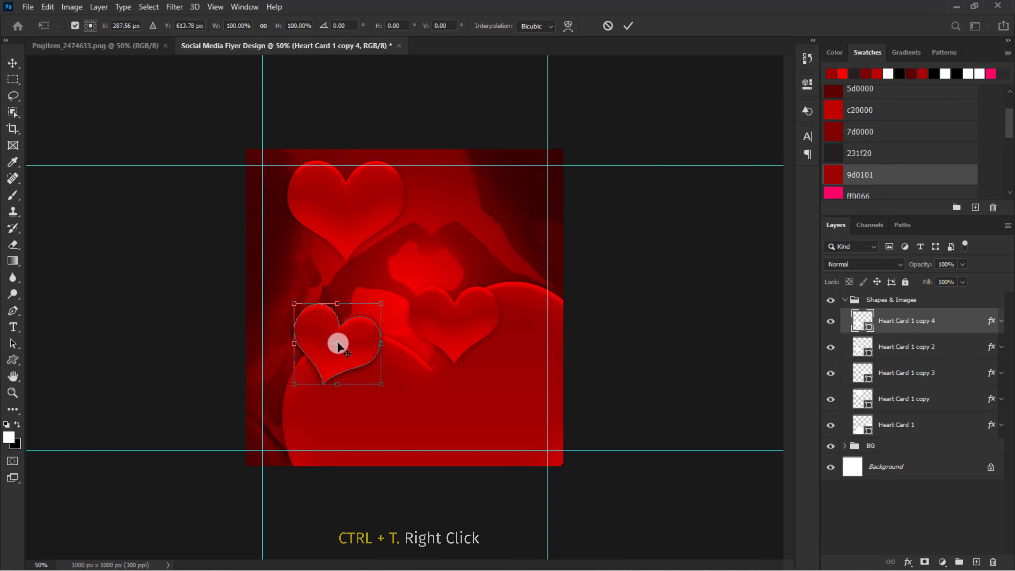
pyautogui.rightClick(338, 343)
pyautogui.click(354, 324)
pyautogui.moveTo(352, 322); pyautogui.dragTo(263, 335)
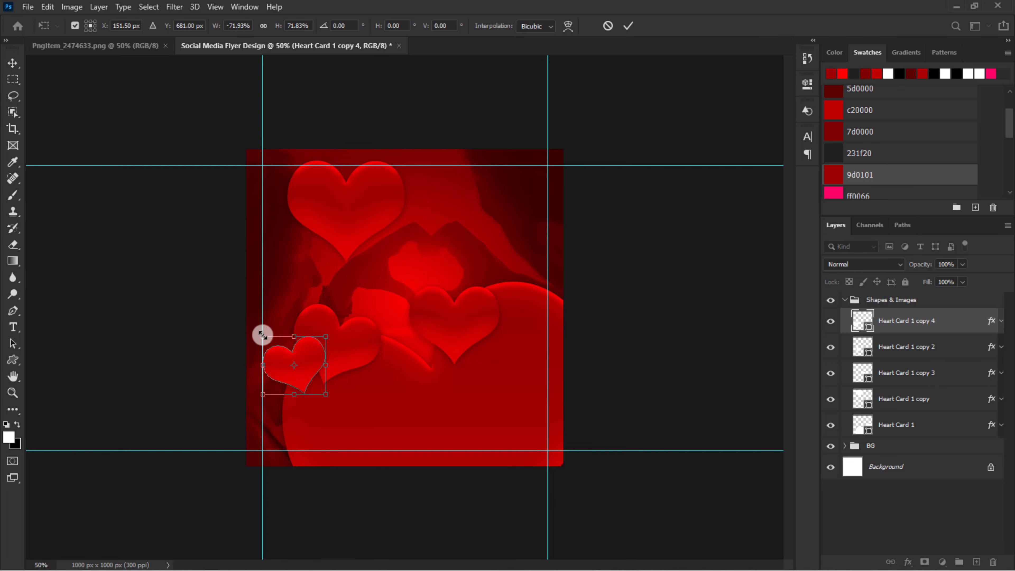
pyautogui.press('Return')
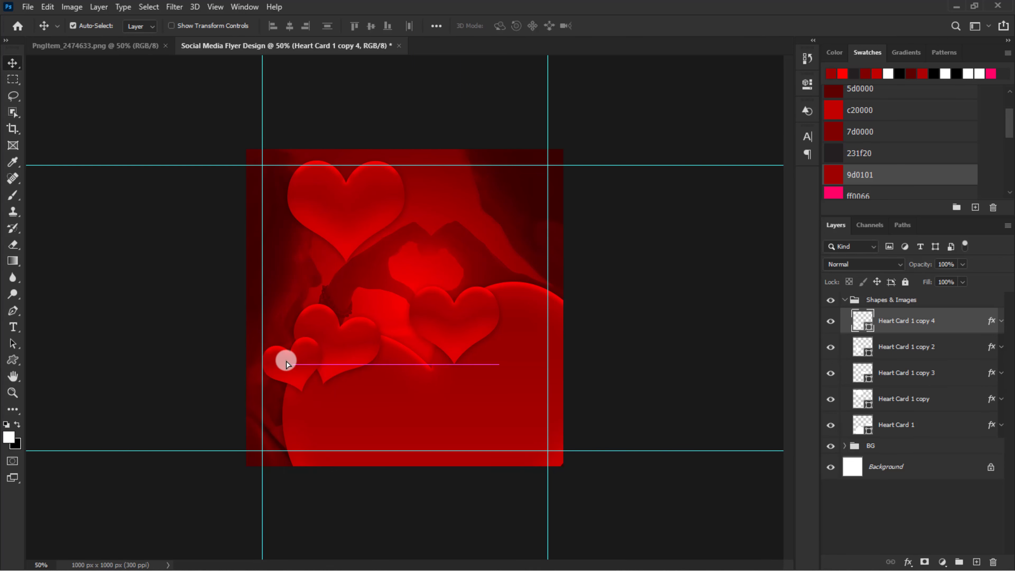
# Adjust the positions of the two small hearts at the left guide and delete the upper-left heart
pyautogui.moveTo(329, 352); pyautogui.dragTo(304, 355)
pyautogui.keyDown('shift'); pyautogui.click(306, 364); pyautogui.keyUp('shift')
pyautogui.click(337, 221)
pyautogui.press('Delete')
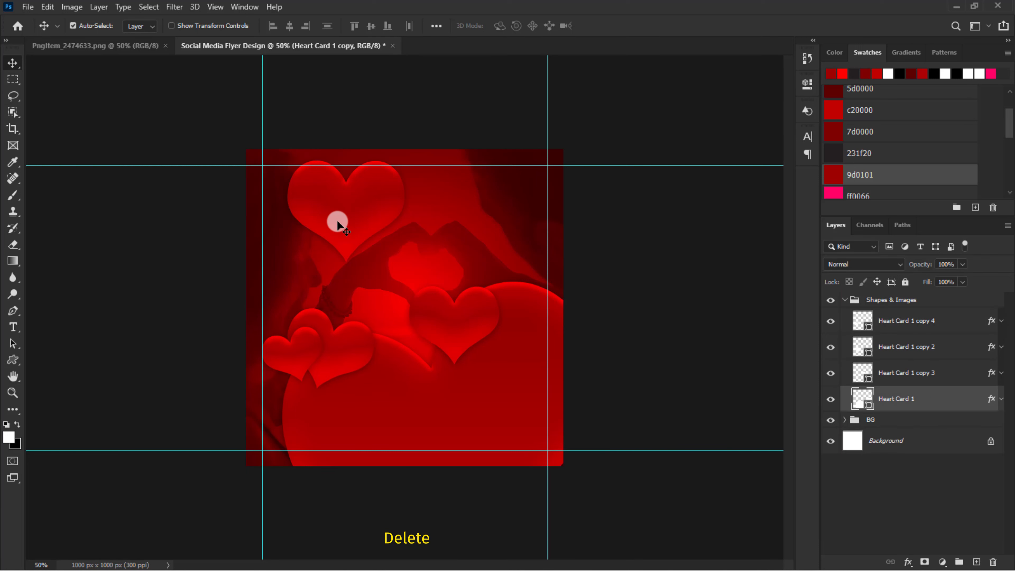
# Change the first color stop of the smallest heart's gradient overlay to ffffff
pyautogui.click(303, 354)
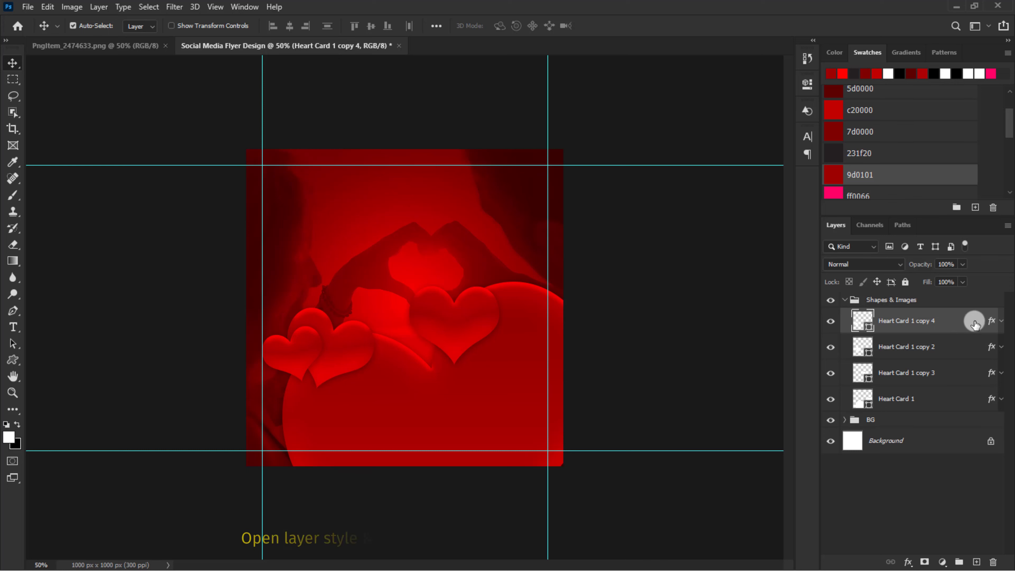
pyautogui.doubleClick(989, 320)
pyautogui.click(611, 414)
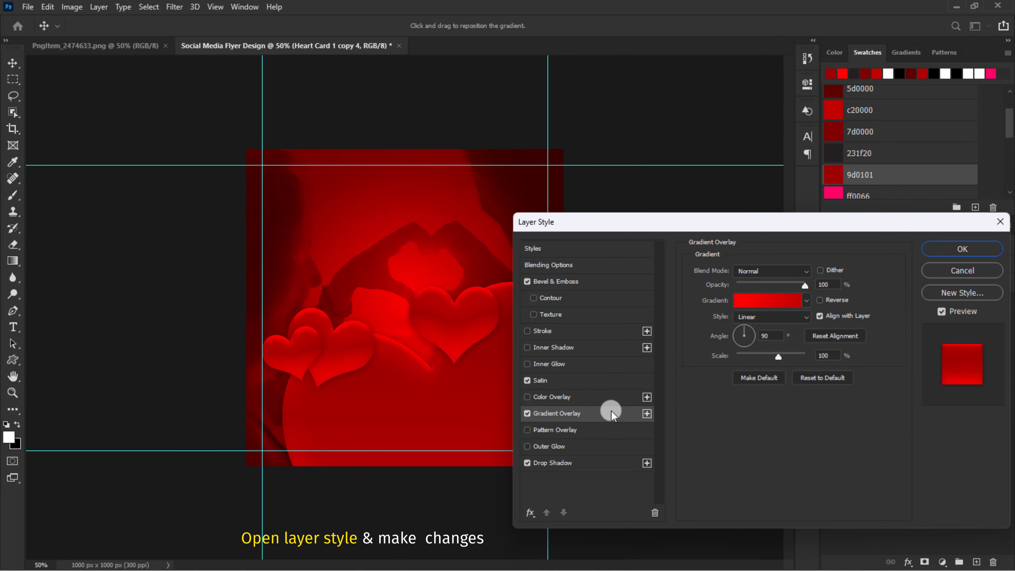
pyautogui.click(754, 301)
pyautogui.click(608, 456)
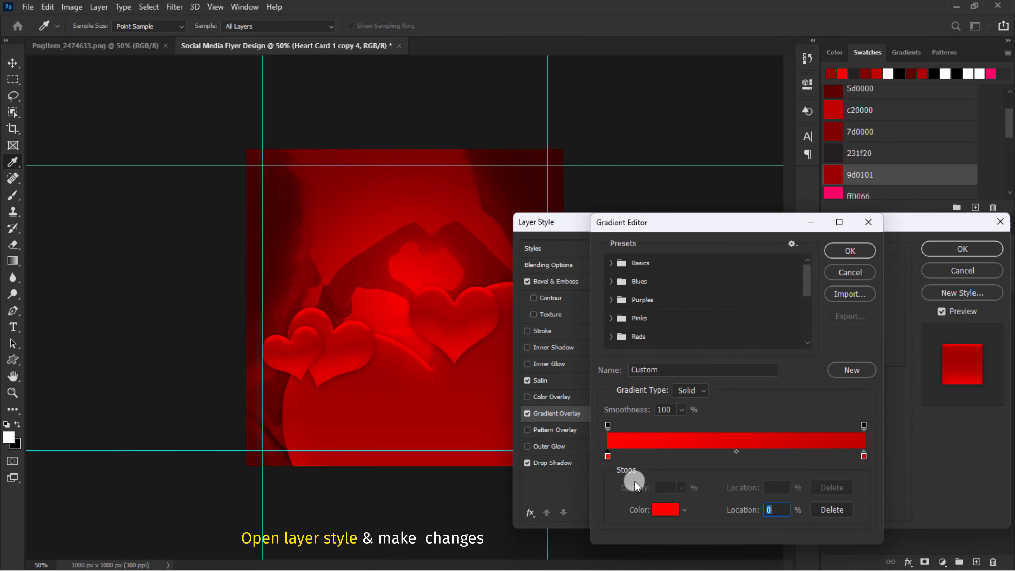
pyautogui.click(666, 510)
pyautogui.moveTo(693, 297); pyautogui.dragTo(672, 243)
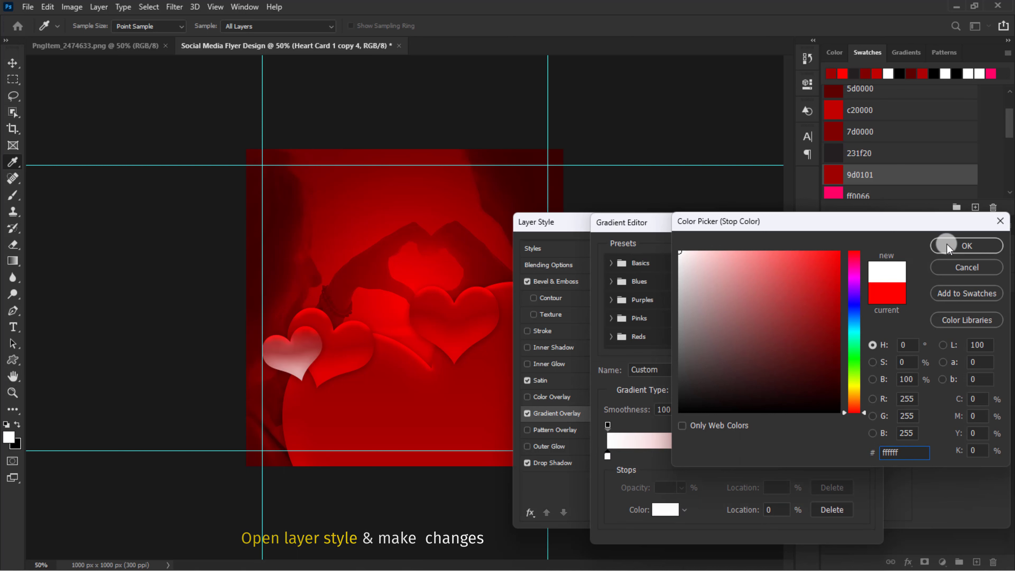
pyautogui.click(961, 245)
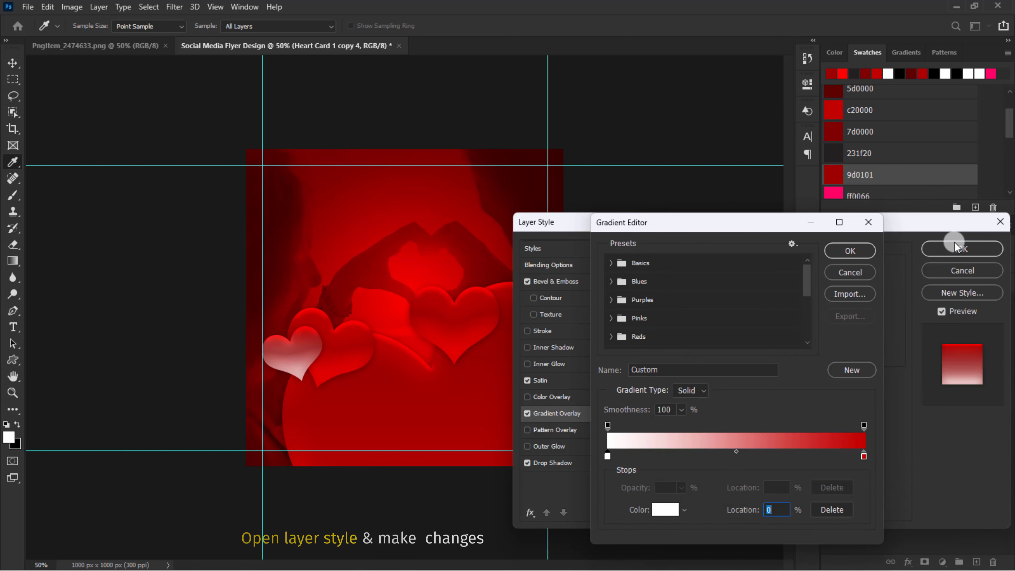
# Set the gradient overlay's end color stop to ffffff and accept the gradient
pyautogui.click(669, 518)
pyautogui.moveTo(698, 324); pyautogui.dragTo(680, 235)
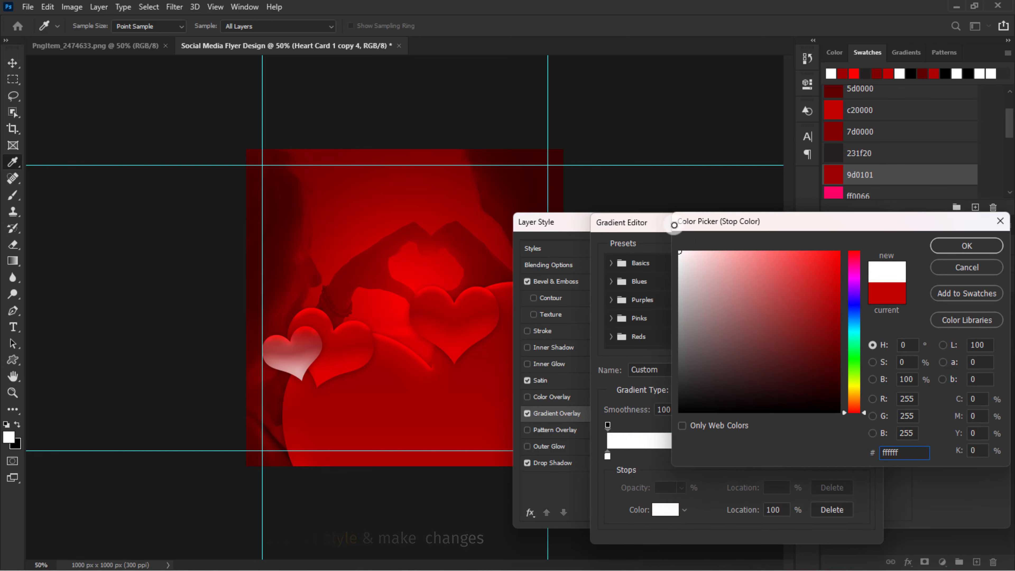
pyautogui.click(958, 247)
pyautogui.click(853, 253)
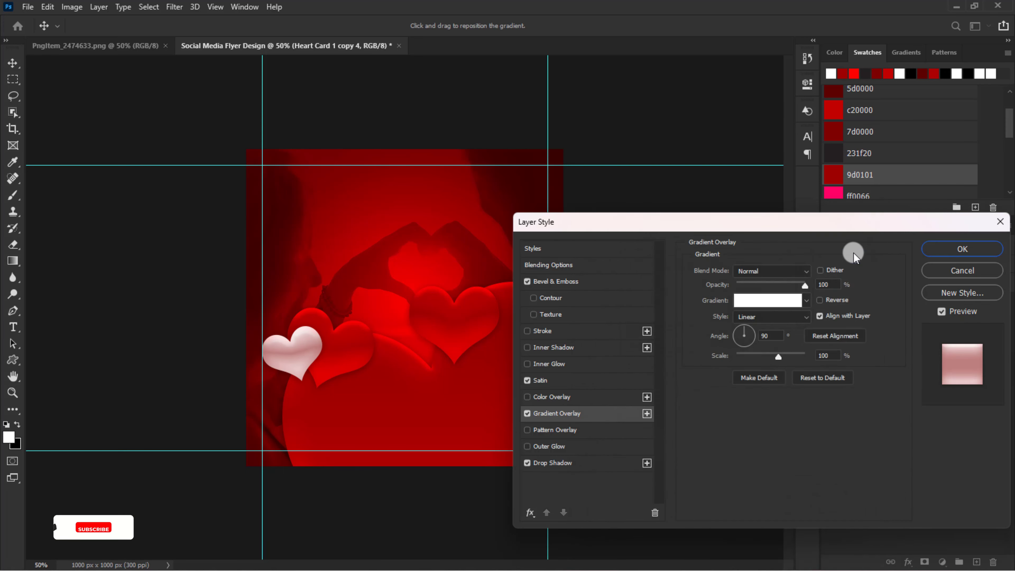
# Change the smallest heart's satin color to ff0066 and apply the layer style
pyautogui.click(621, 376)
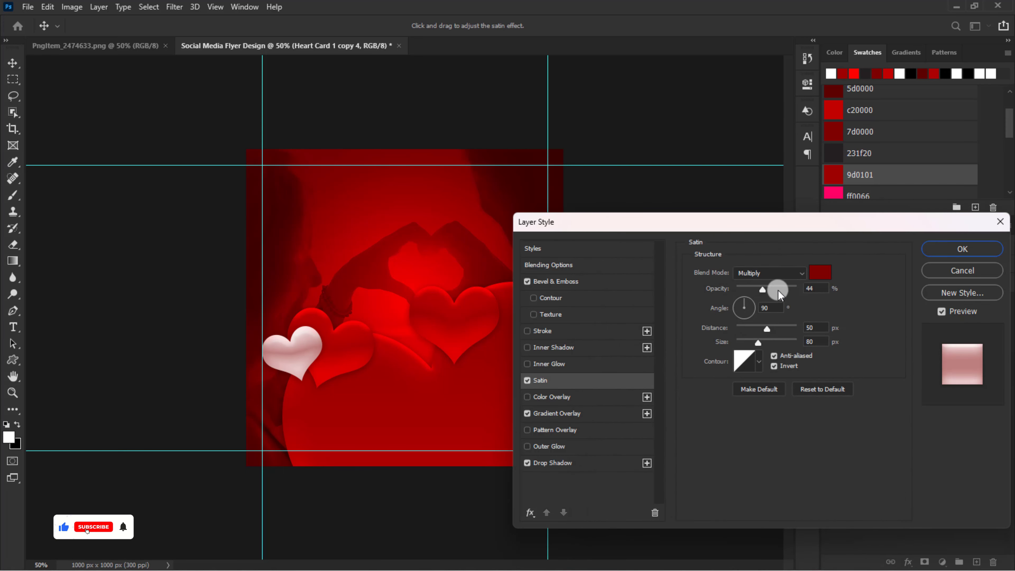
pyautogui.click(820, 272)
pyautogui.click(820, 274)
pyautogui.scroll(-1, 853, 180)
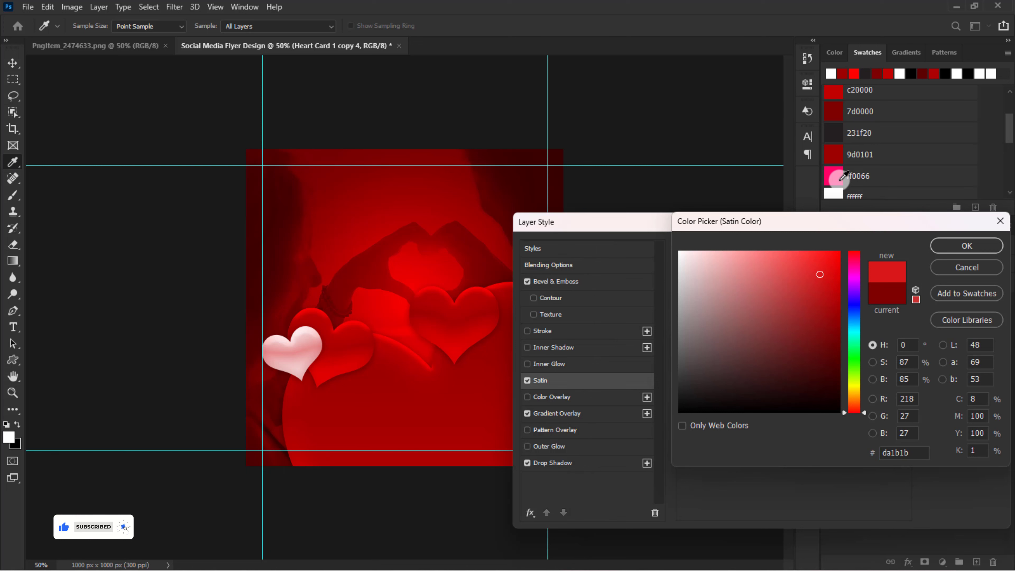
pyautogui.click(841, 178)
pyautogui.click(960, 245)
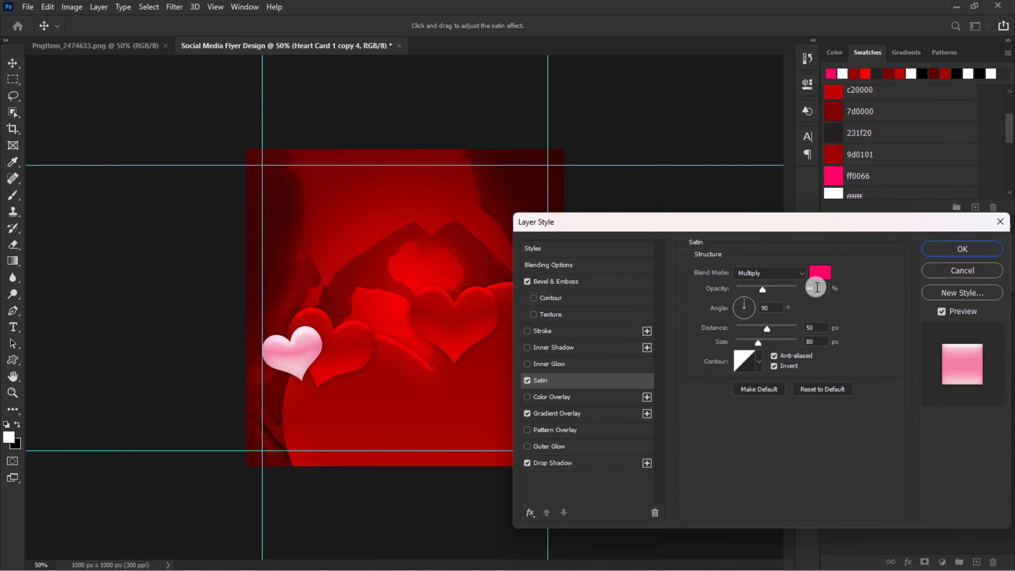
pyautogui.click(967, 249)
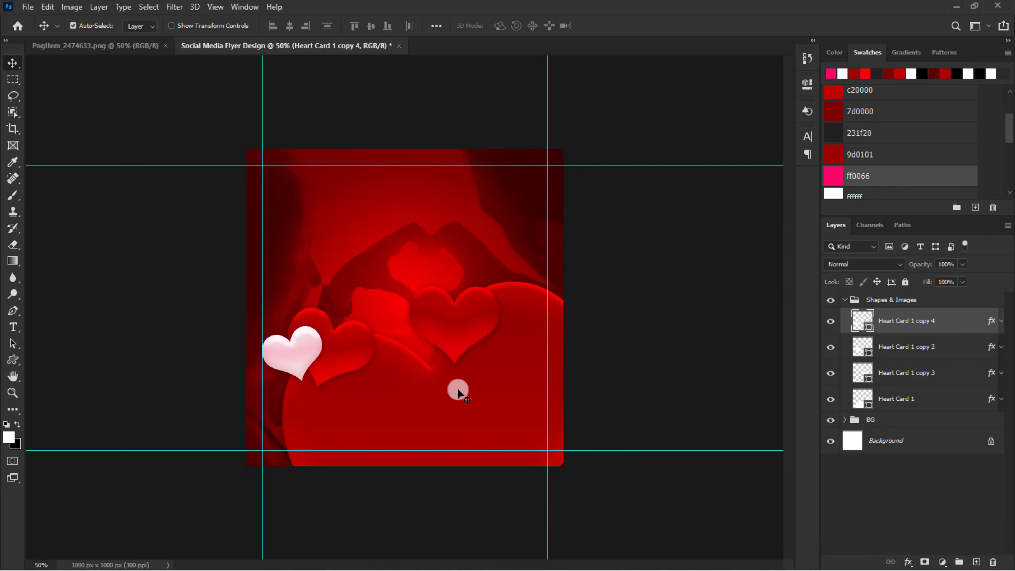
# Shift the large heart slightly down and select the pale pink heart's layer
pyautogui.moveTo(458, 394); pyautogui.dragTo(451, 400)
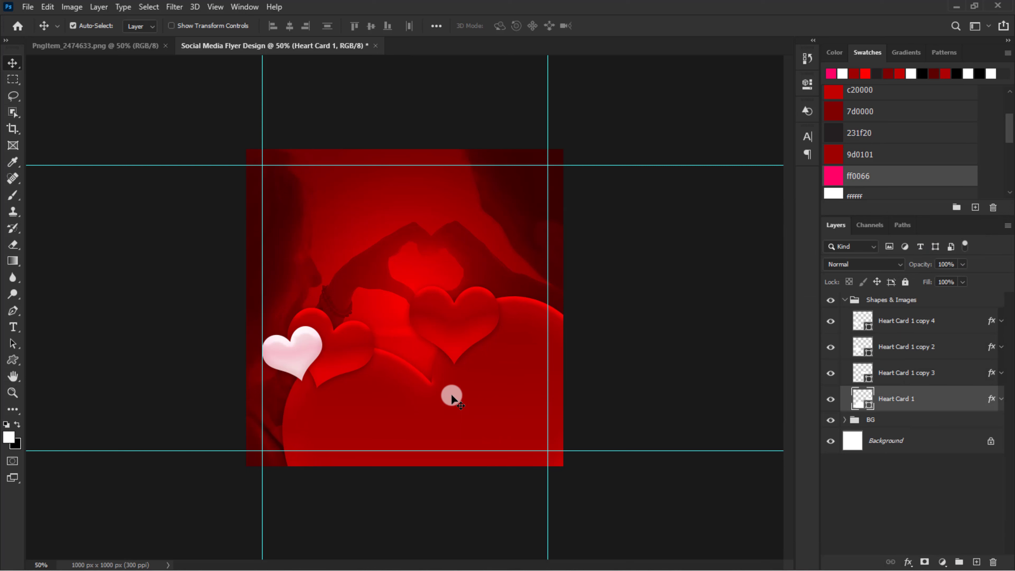
pyautogui.click(453, 330)
pyautogui.click(300, 337)
# Bring the appliances image from PngItem_2474633.png into the flyer above the heart layers
pyautogui.click(132, 46)
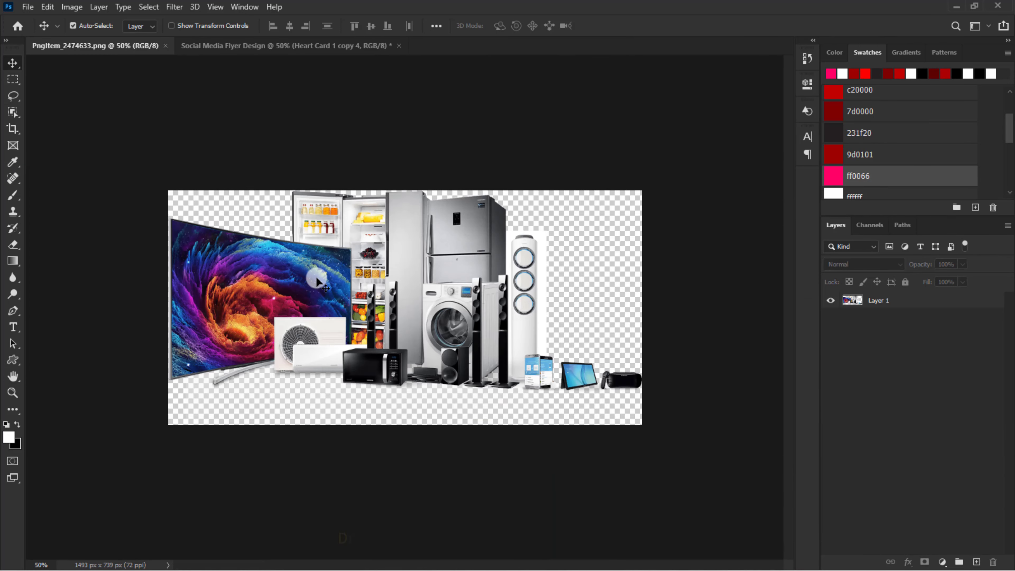
pyautogui.moveTo(321, 286); pyautogui.dragTo(317, 73)
pyautogui.moveTo(404, 353); pyautogui.dragTo(408, 353)
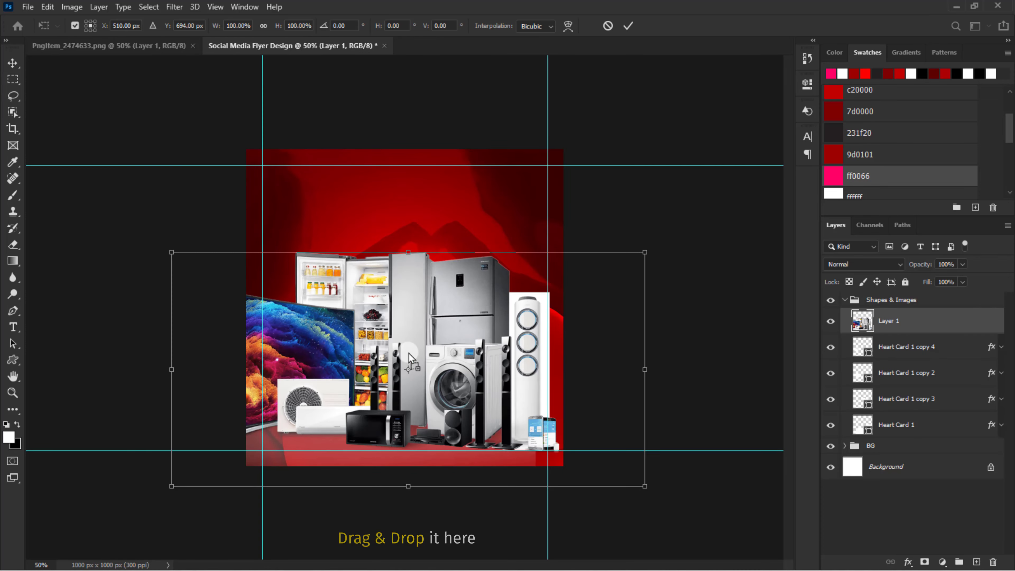
# Scale the appliances image to about 49% and position it over the large heart at the flyer's lower right
pyautogui.moveTo(644, 251); pyautogui.dragTo(537, 307)
pyautogui.moveTo(430, 342); pyautogui.dragTo(455, 376)
pyautogui.moveTo(564, 467); pyautogui.dragTo(533, 450)
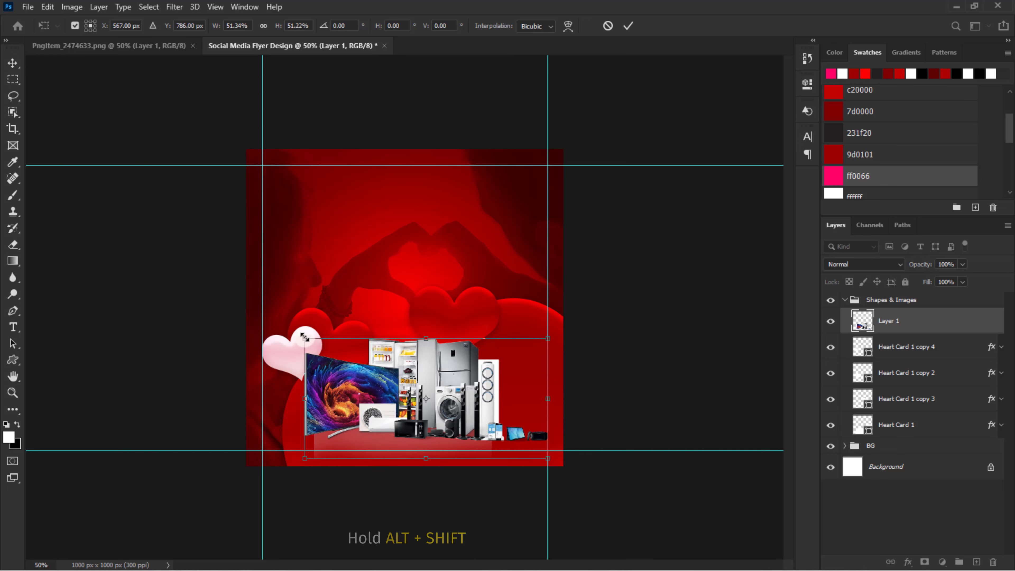
pyautogui.moveTo(305, 339); pyautogui.dragTo(328, 345)
pyautogui.moveTo(547, 347); pyautogui.dragTo(553, 342)
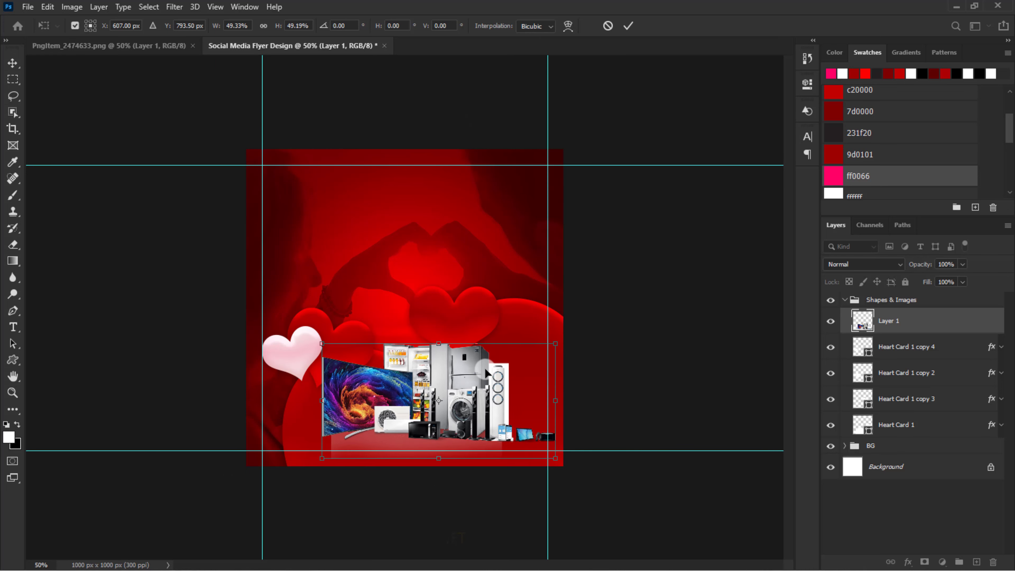
pyautogui.press('Return')
# Scale down the tilted red heart behind the pale pink heart slightly
pyautogui.hotkey('ctrl', '+')
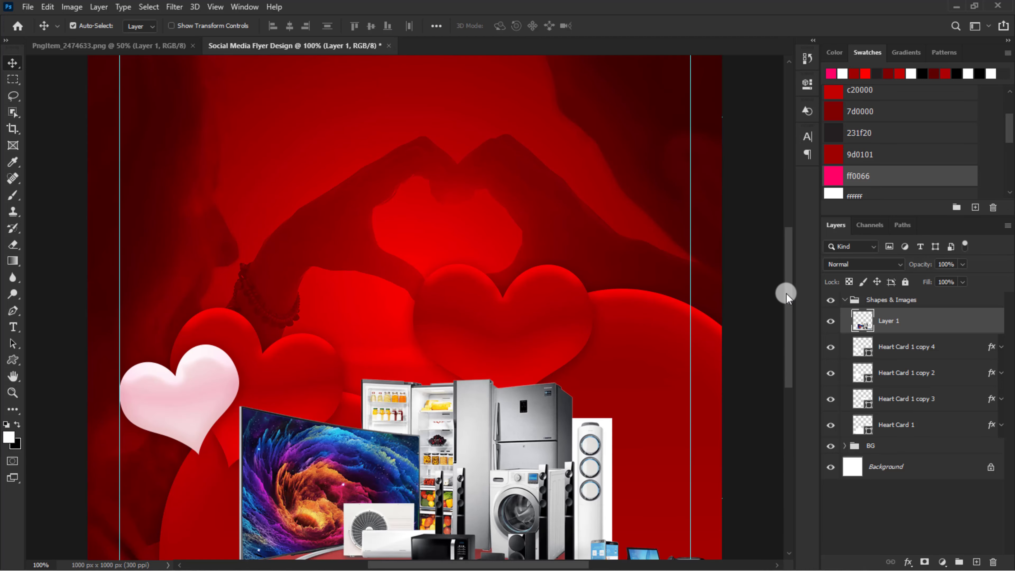
pyautogui.moveTo(786, 294); pyautogui.dragTo(788, 354)
pyautogui.hotkey('ctrl', 't')
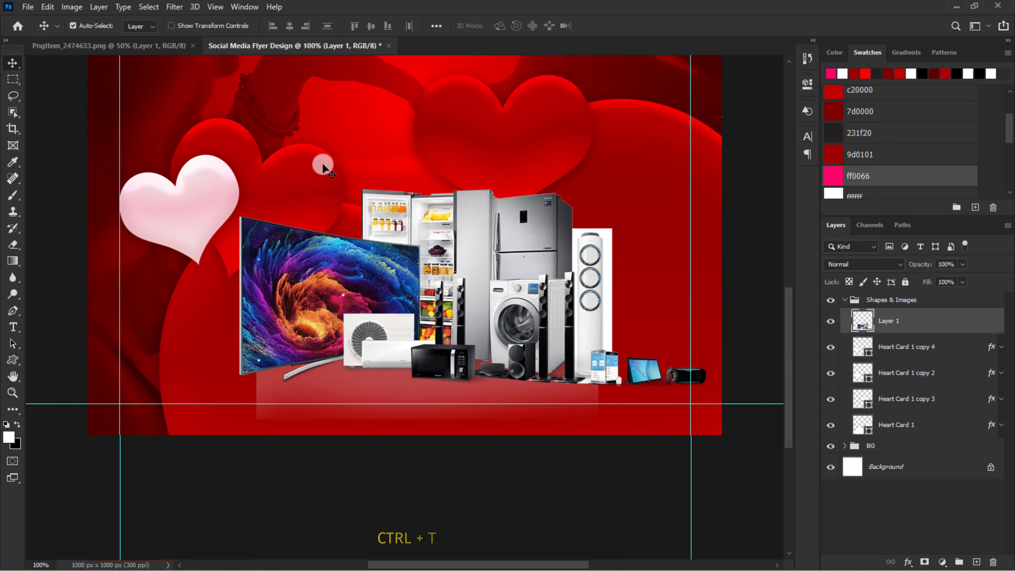
pyautogui.click(324, 168)
pyautogui.hotkey('ctrl', 't')
pyautogui.press('Return')
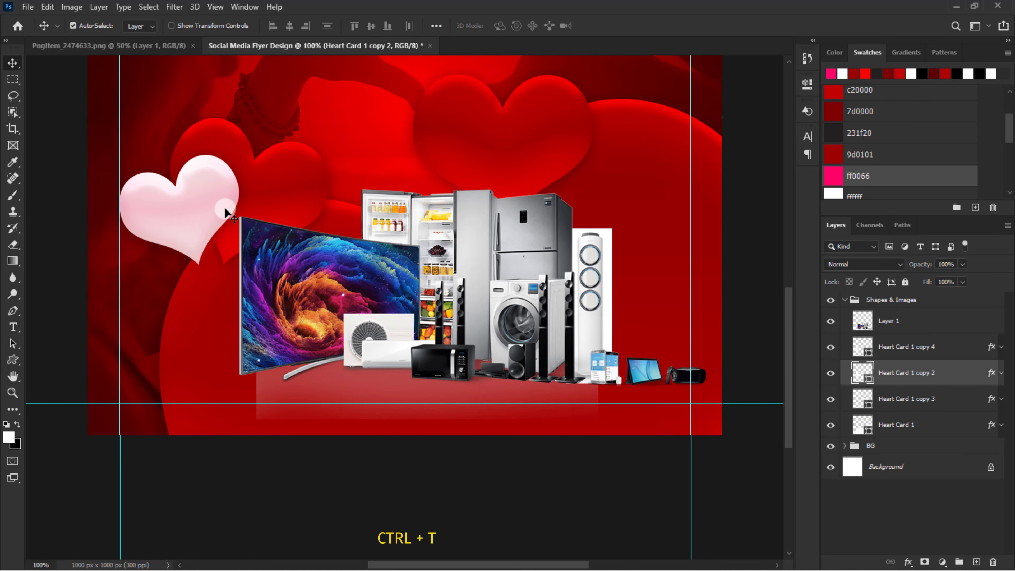
# Scale the pale pink heart to about 84% and reposition it beside the television
pyautogui.click(218, 209)
pyautogui.hotkey('ctrl', 't')
pyautogui.moveTo(243, 158); pyautogui.dragTo(215, 197)
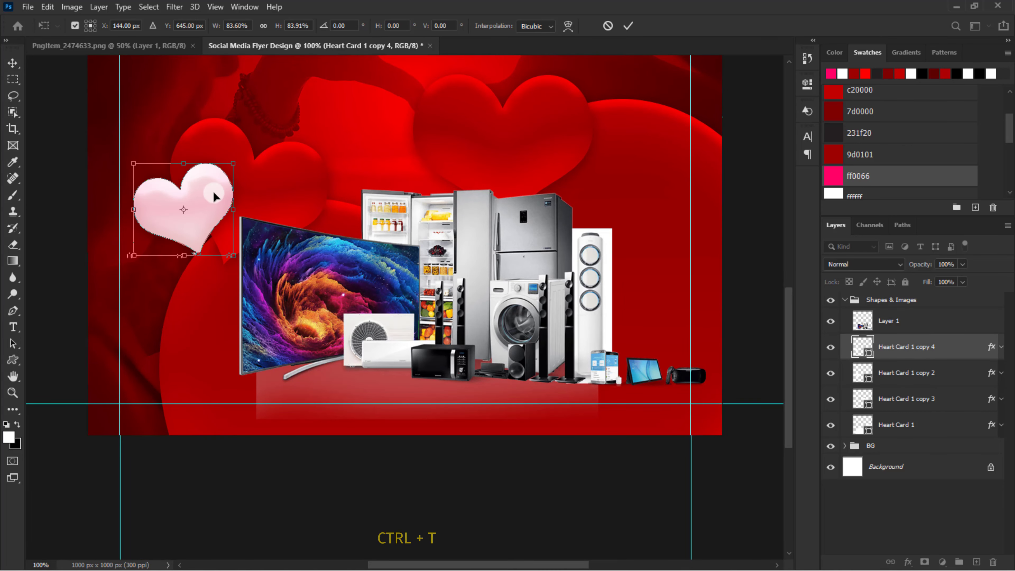
pyautogui.press('Return')
# Reduce the appliances image slightly so it fits near the right guide
pyautogui.click(385, 349)
pyautogui.hotkey('ctrl', 't')
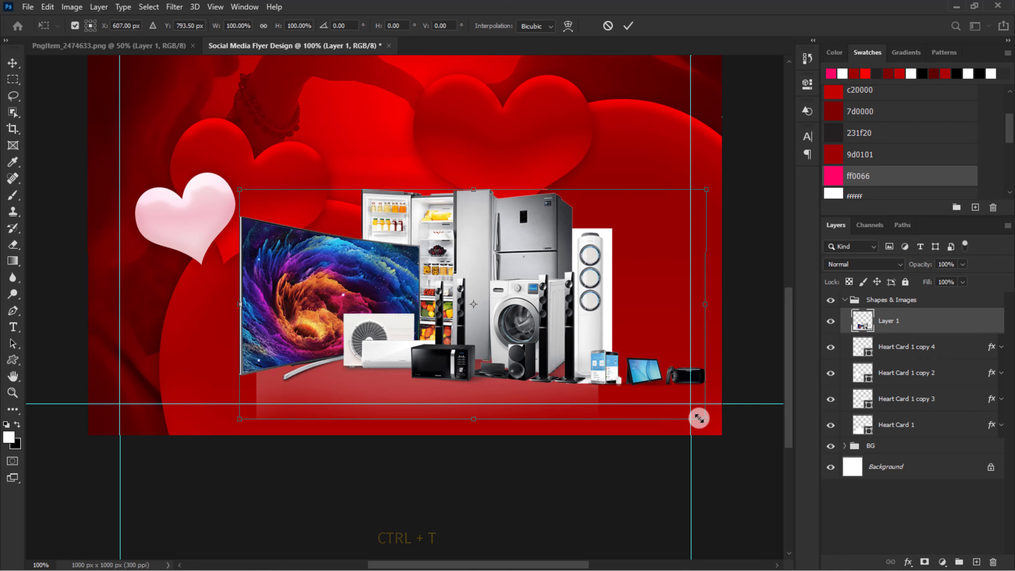
pyautogui.moveTo(699, 418); pyautogui.dragTo(694, 415)
pyautogui.press('Return')
# Move the center red heart down and left, and shift the two hearts beside the television lower toward the left guide
pyautogui.click(478, 142)
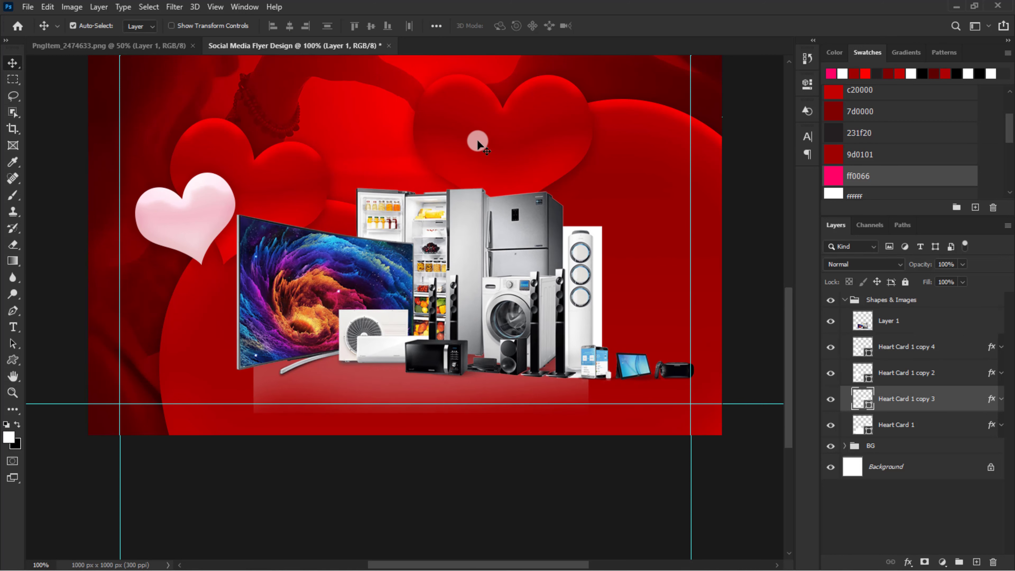
pyautogui.moveTo(477, 142); pyautogui.dragTo(456, 140)
pyautogui.click(379, 152)
pyautogui.keyDown('shift'); pyautogui.click(247, 184); pyautogui.keyUp('shift')
pyautogui.moveTo(236, 188); pyautogui.dragTo(234, 209)
# Adjust the size of the tilted red heart beside the television with a free transform
pyautogui.click(206, 181)
pyautogui.hotkey('ctrl', 't')
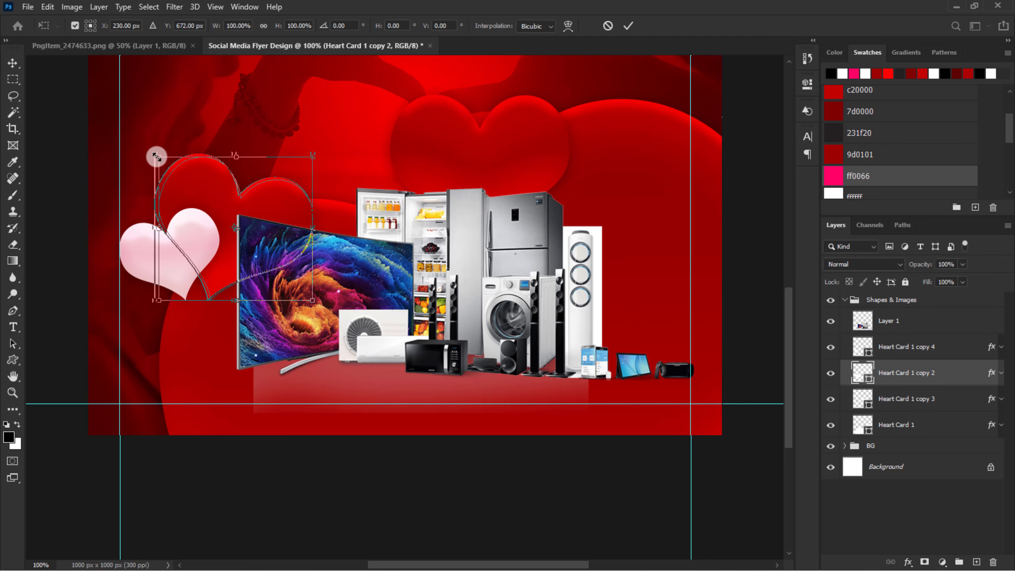
pyautogui.press('Return')
# Trace a closed Pen tool path around the unwanted pale floor reflection below the appliances, following their lower edges
pyautogui.hotkey('ctrl', '+')
pyautogui.click(218, 213)
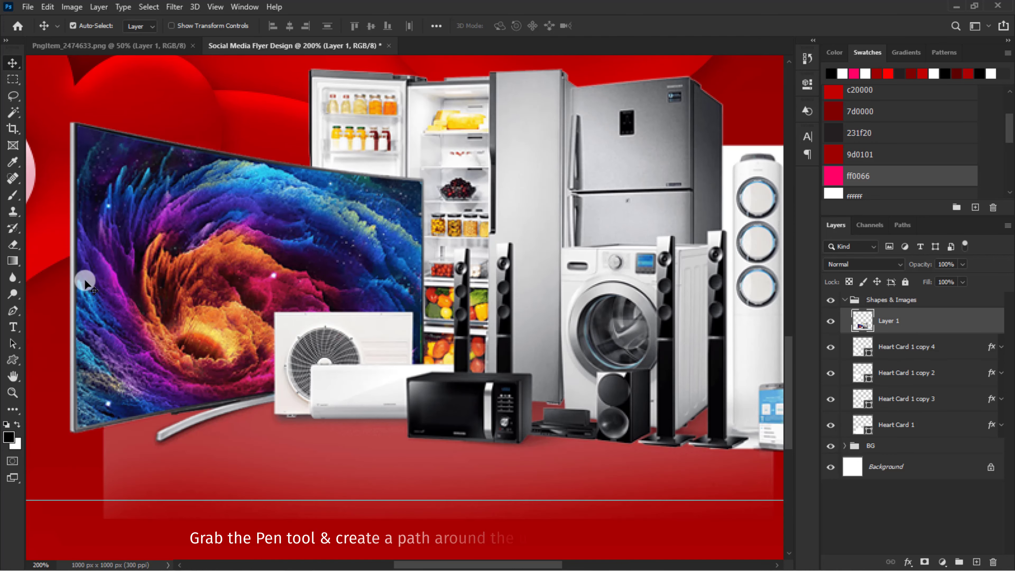
pyautogui.click(13, 310)
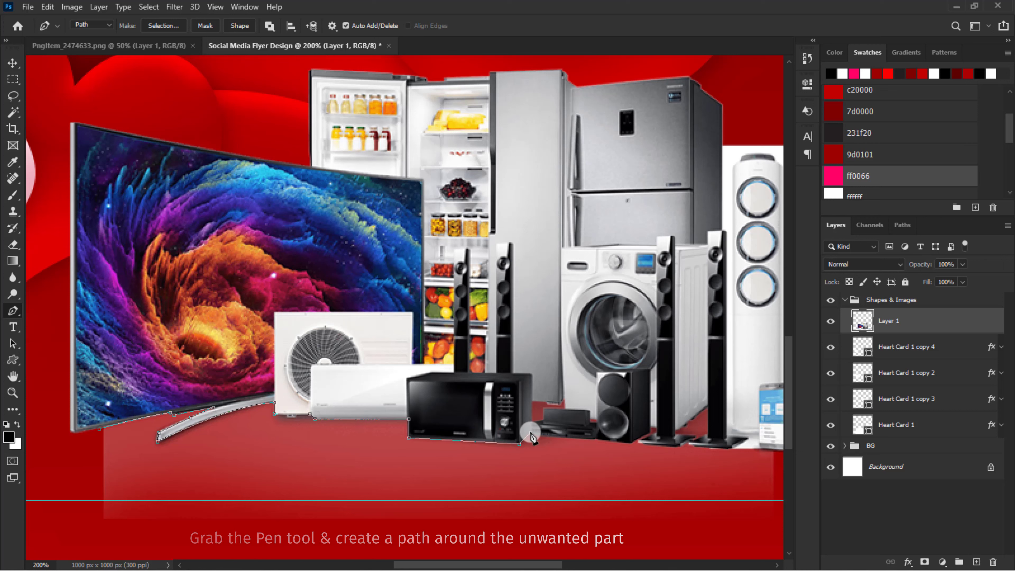
pyautogui.click(641, 443)
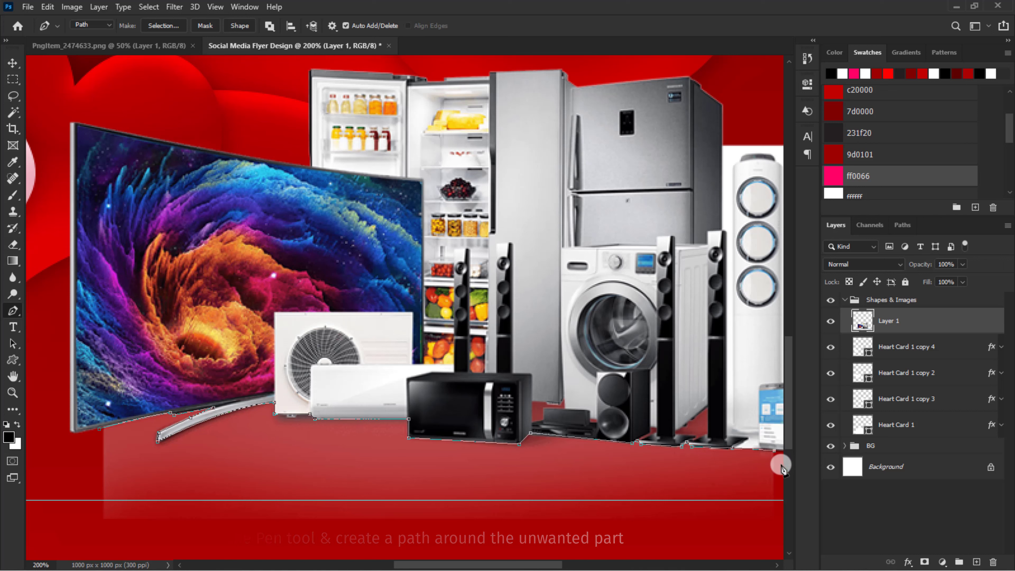
pyautogui.click(85, 533)
pyautogui.click(99, 428)
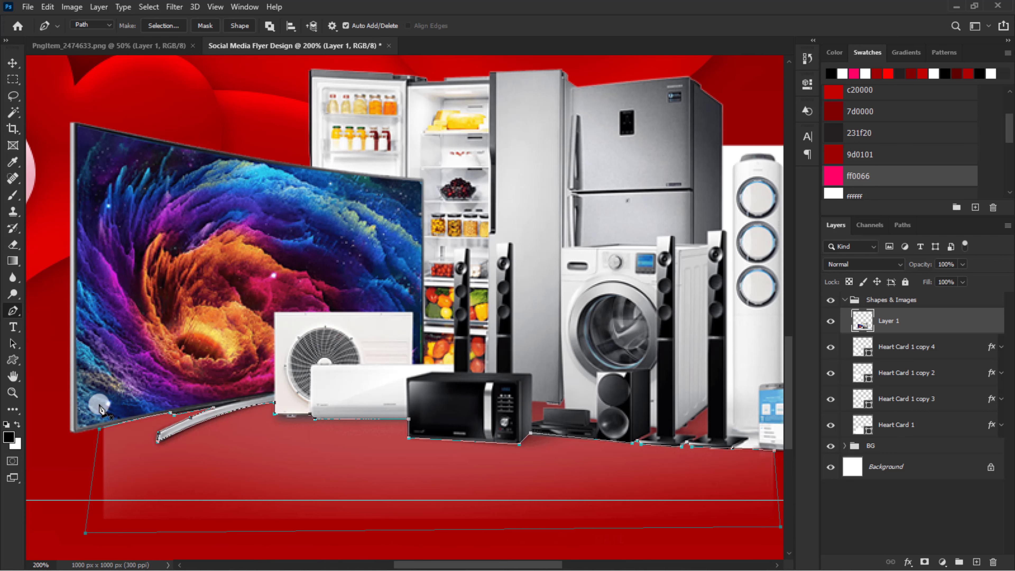
# Convert the path into a new anti-aliased selection with 0 px feather, delete the floor reflection inside it and deselect
pyautogui.click(154, 27)
pyautogui.click(572, 149)
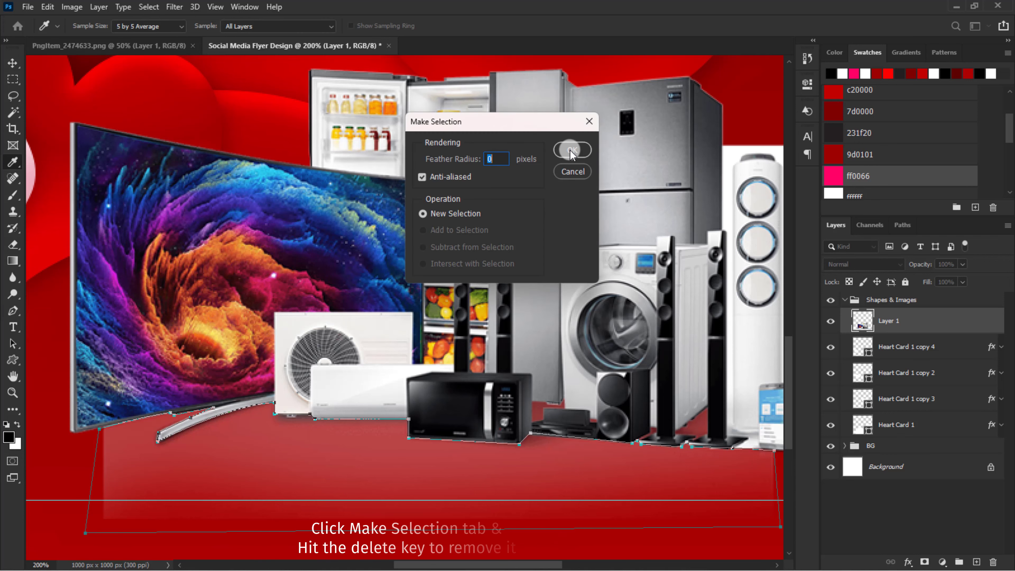
pyautogui.press('Delete')
pyautogui.hotkey('ctrl', '-')
pyautogui.hotkey('ctrl', '-')
pyautogui.hotkey('ctrl', '-')
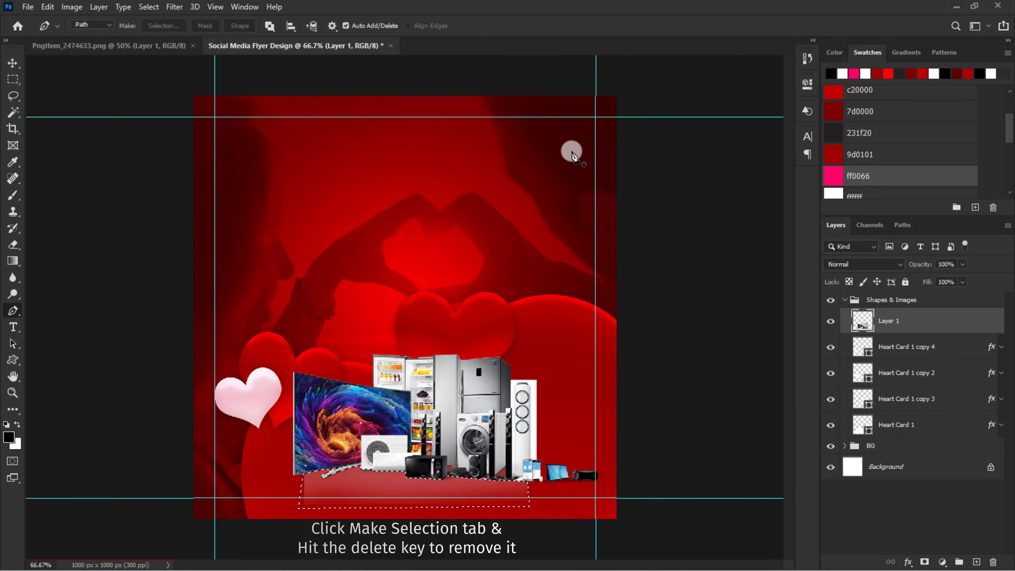
pyautogui.hotkey('ctrl', 'd')
pyautogui.press('v')
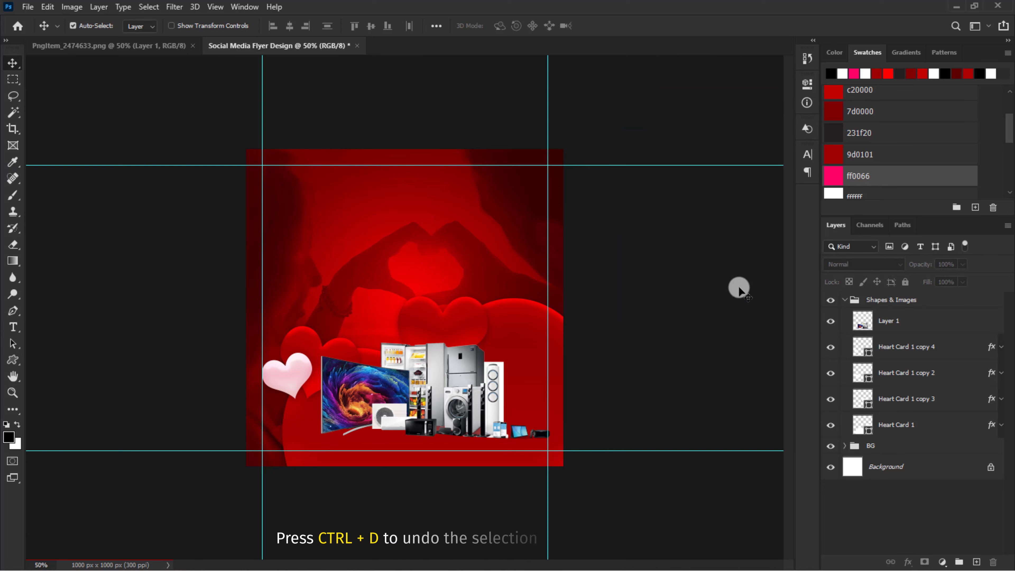
# Add a new layer directly above Heart Card 1 and paint a single dab with a soft black 58 px brush at 0% hardness
pyautogui.click(904, 423)
pyautogui.click(977, 561)
pyautogui.hotkey('ctrl', '+')
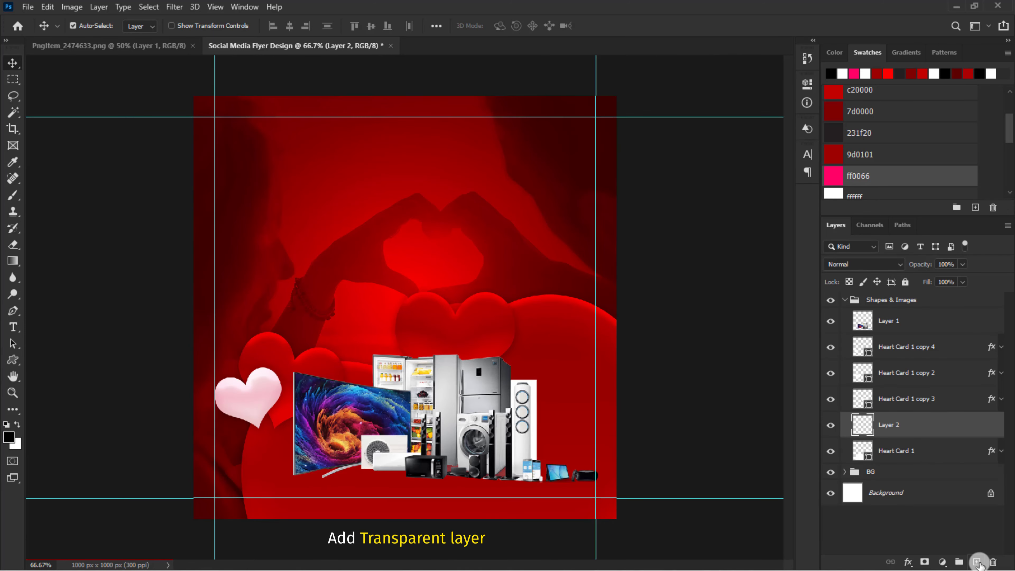
pyautogui.press('b')
pyautogui.click(92, 26)
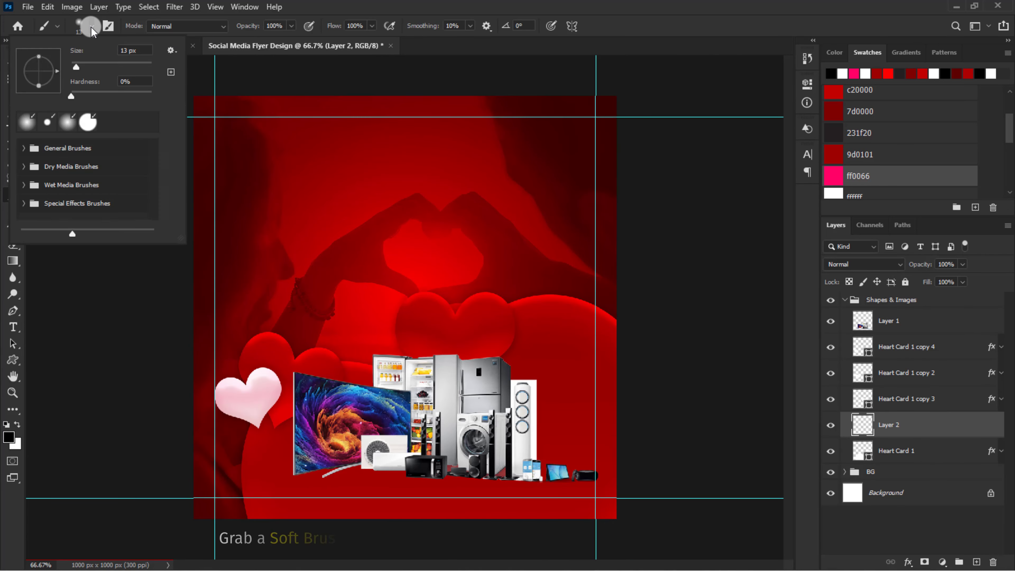
pyautogui.moveTo(78, 66); pyautogui.dragTo(94, 64)
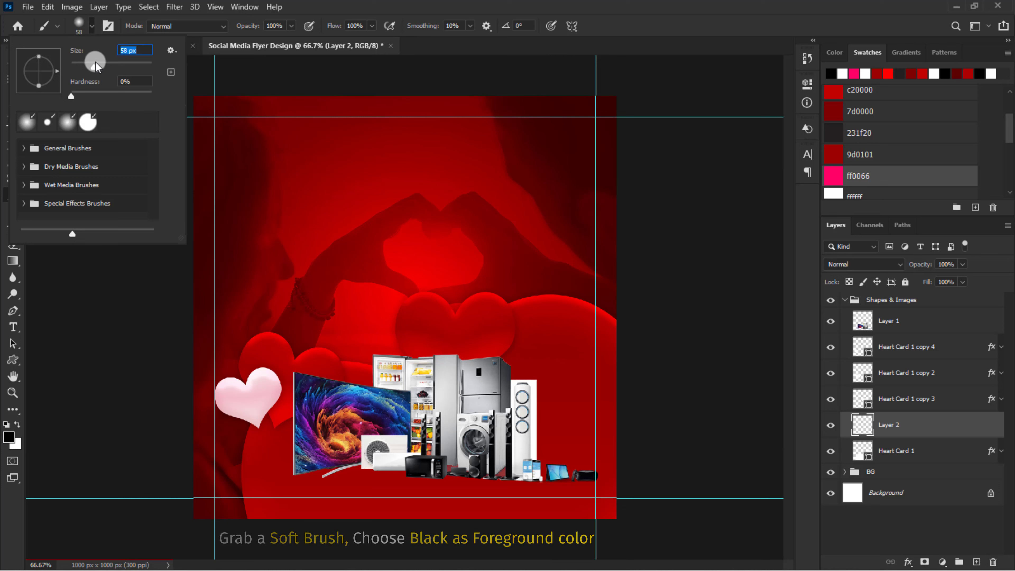
pyautogui.click(411, 255)
# Stretch the black dab to about 1034% width as a flat, slightly tilted shadow under the appliances, and set its blend mode to Overlay
pyautogui.hotkey('ctrl', 't')
pyautogui.moveTo(424, 234)
pyautogui.mouseDown()
pyautogui.moveTo(498, 220)
pyautogui.moveTo(415, 231)
pyautogui.moveTo(420, 245)
pyautogui.moveTo(638, 256)
pyautogui.mouseUp()
pyautogui.moveTo(447, 266); pyautogui.dragTo(491, 478)
pyautogui.moveTo(650, 471); pyautogui.dragTo(649, 485)
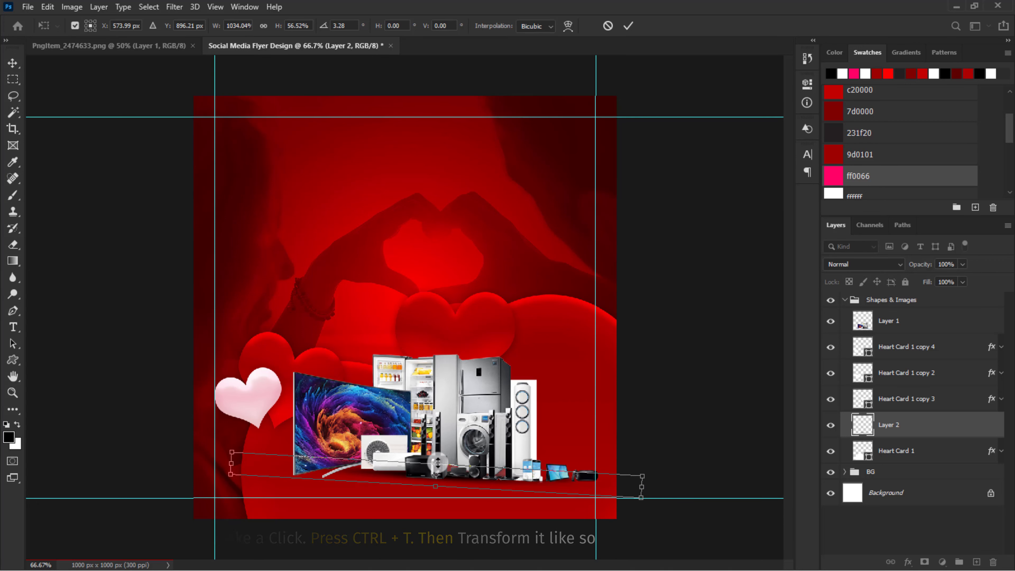
pyautogui.moveTo(438, 463); pyautogui.dragTo(460, 468)
pyautogui.press('Return')
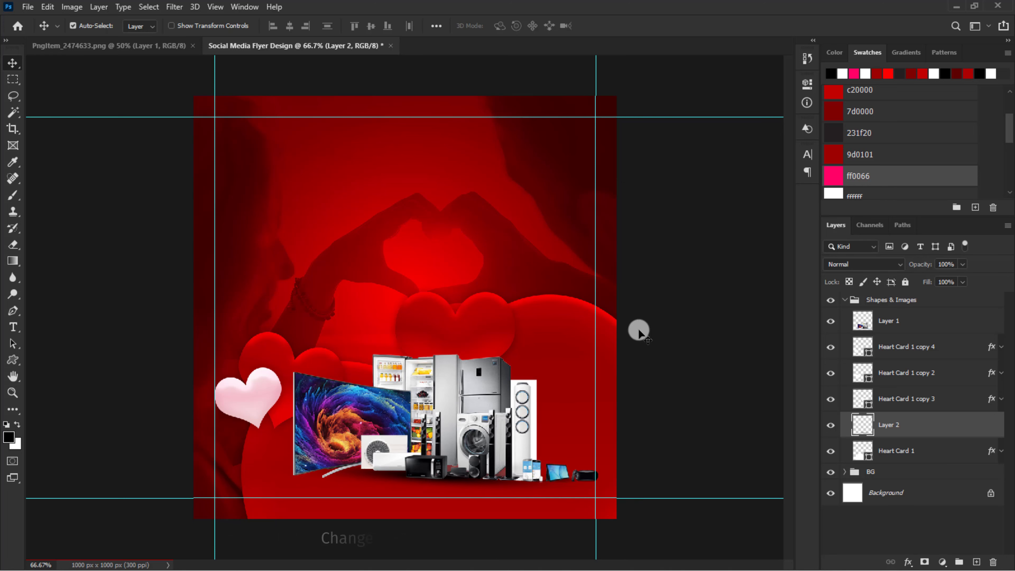
pyautogui.click(835, 264)
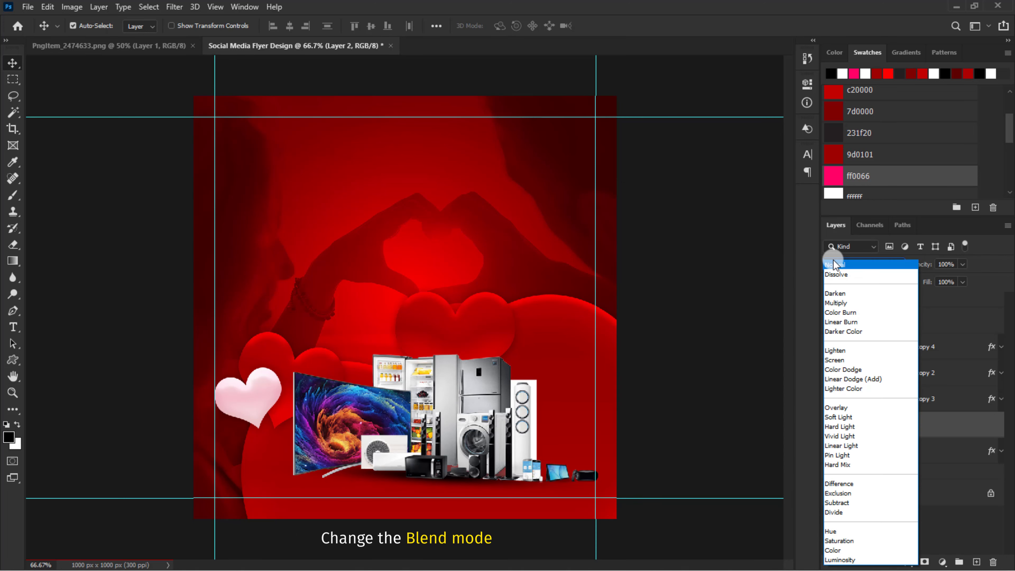
pyautogui.click(836, 407)
# Duplicate the shadow, shrink it to about 26% width and rotate it along the television stand, with Soft Light blending
pyautogui.hotkey('ctrl', 'alt', 't')
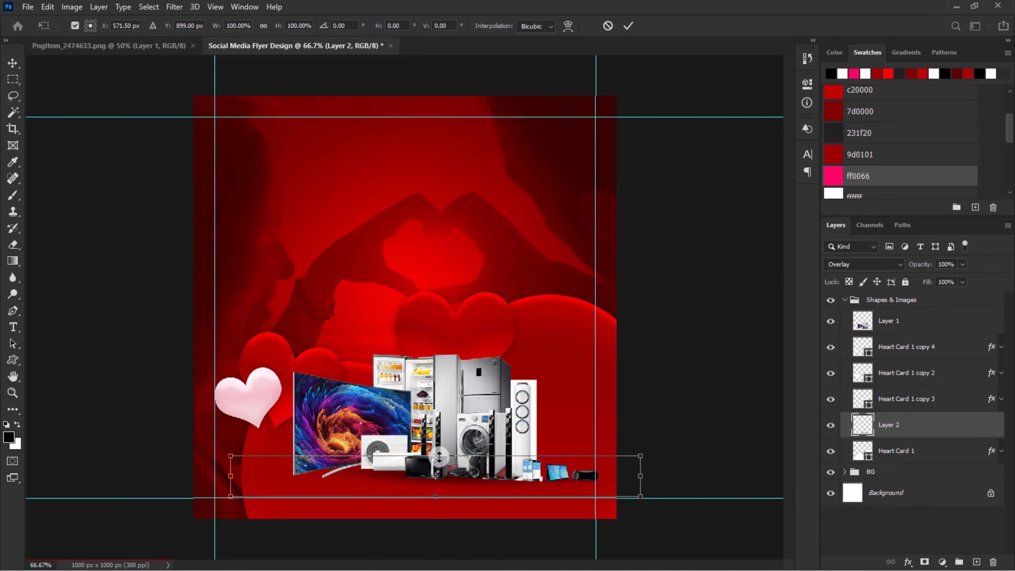
pyautogui.moveTo(563, 474); pyautogui.dragTo(337, 482)
pyautogui.moveTo(416, 486); pyautogui.dragTo(376, 445)
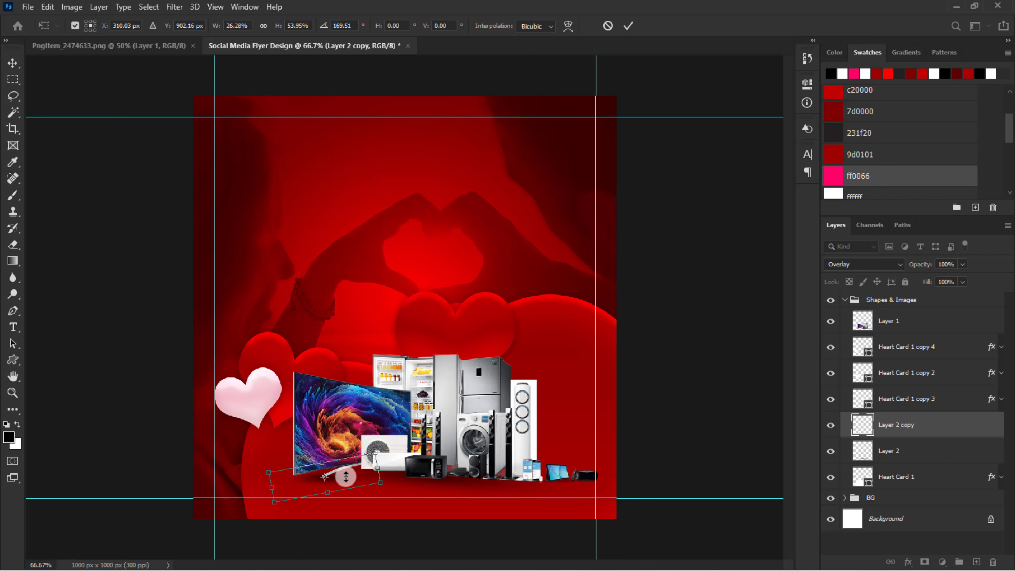
pyautogui.press('Return')
pyautogui.click(843, 266)
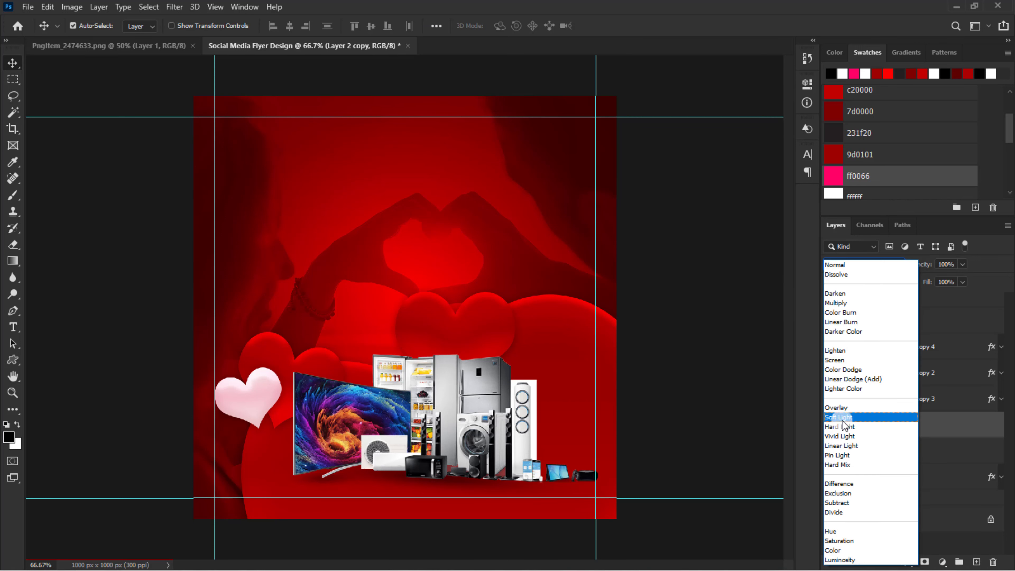
pyautogui.click(842, 419)
# Widen the original Layer 2 shadow further toward the flyer's left edge
pyautogui.click(888, 451)
pyautogui.hotkey('ctrl', 't')
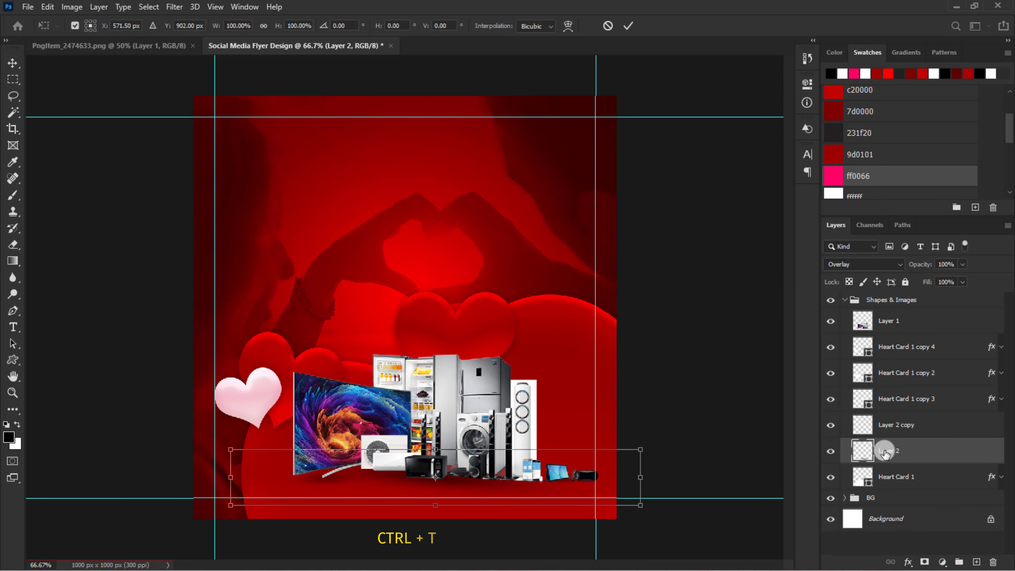
pyautogui.moveTo(229, 475); pyautogui.dragTo(180, 472)
pyautogui.press('Return')
pyautogui.hotkey('ctrl', 't')
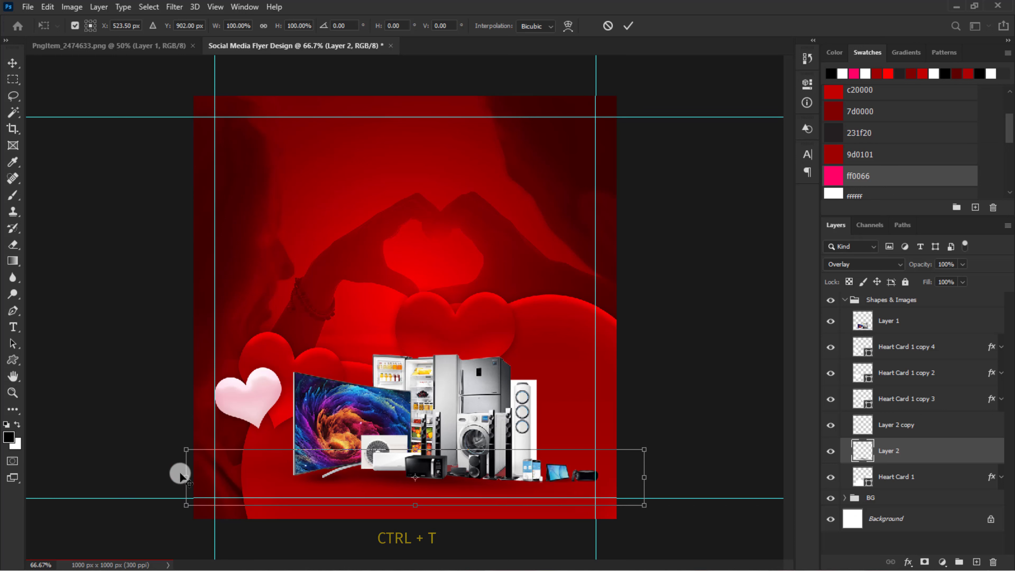
pyautogui.press('Return')
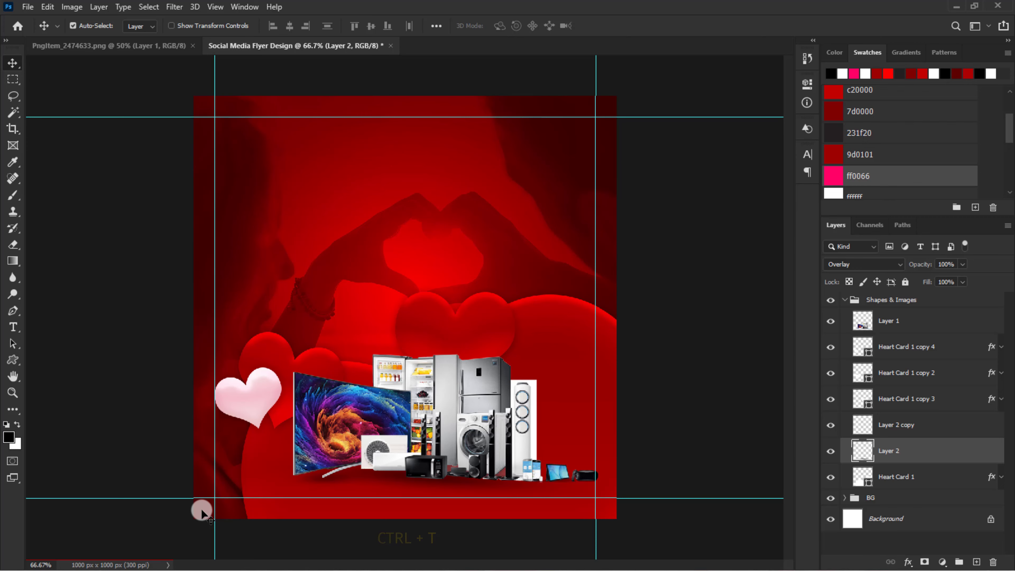
# Collapse the Shapes & Images group and create a new group named Text above it
pyautogui.hotkey('ctrl', '-')
pyautogui.click(844, 300)
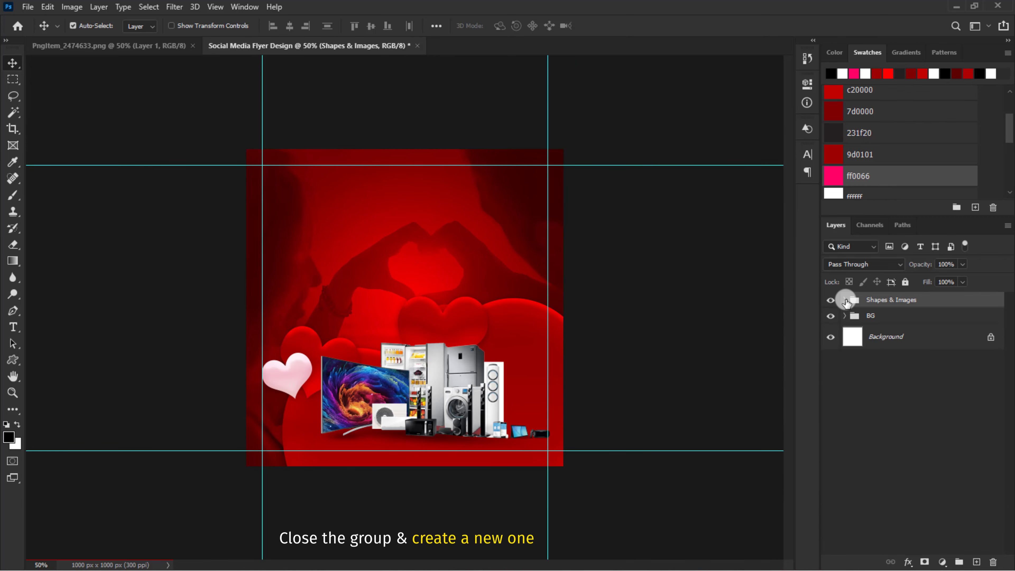
pyautogui.click(959, 561)
pyautogui.doubleClick(895, 300)
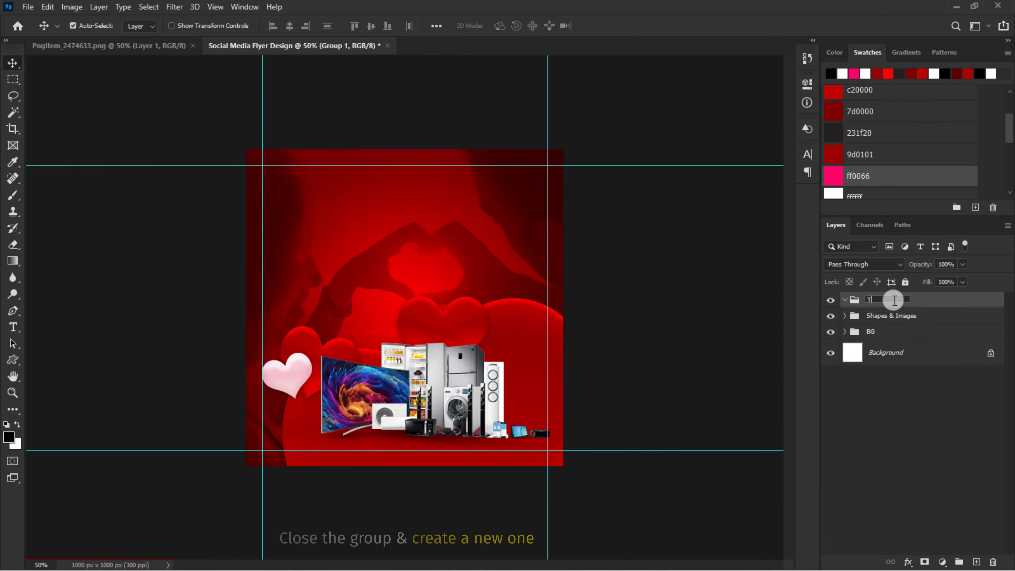
pyautogui.write('Text')
pyautogui.press('Return')
# Add the white text line "Valentine's Day" above the heart-shaped hands
pyautogui.press('t')
pyautogui.press('x')
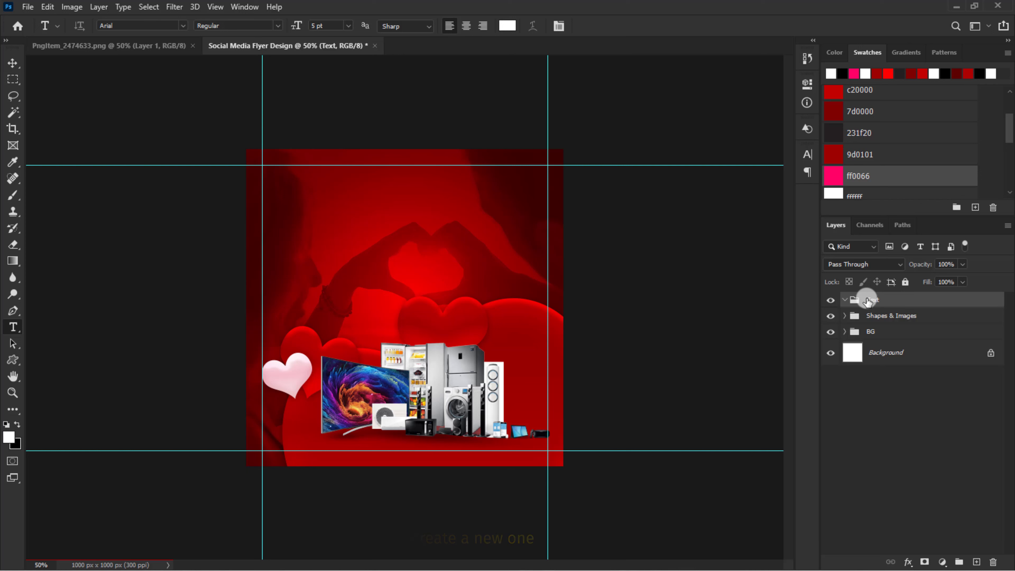
pyautogui.click(337, 228)
pyautogui.write("Valentine's Day")
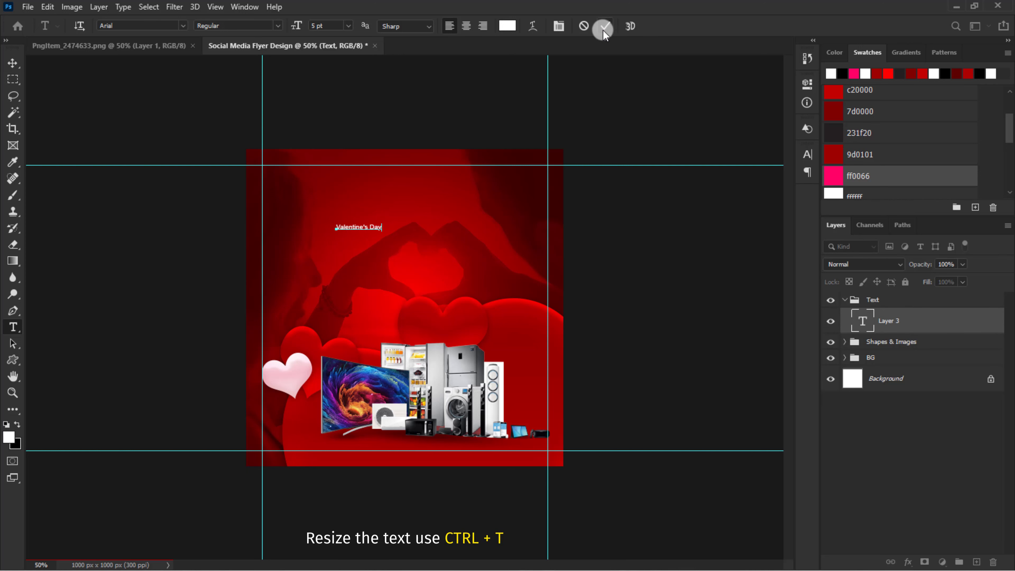
pyautogui.click(604, 27)
# Scale the Valentine's Day text to about 420% and move it to the middle of the flyer's upper area
pyautogui.hotkey('ctrl', 't')
pyautogui.moveTo(383, 224); pyautogui.dragTo(527, 187)
pyautogui.press('Return')
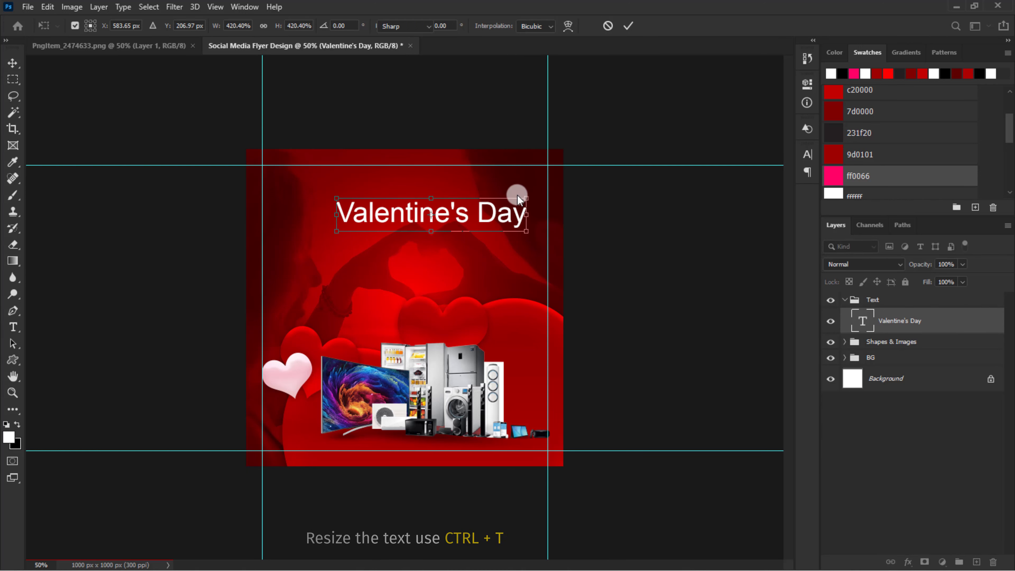
pyautogui.press('v')
pyautogui.moveTo(459, 211); pyautogui.dragTo(434, 211)
# Change the Valentine's Day text to Edwardian Script ITC, enlarge it to about 150% and centre it horizontally
pyautogui.click(804, 155)
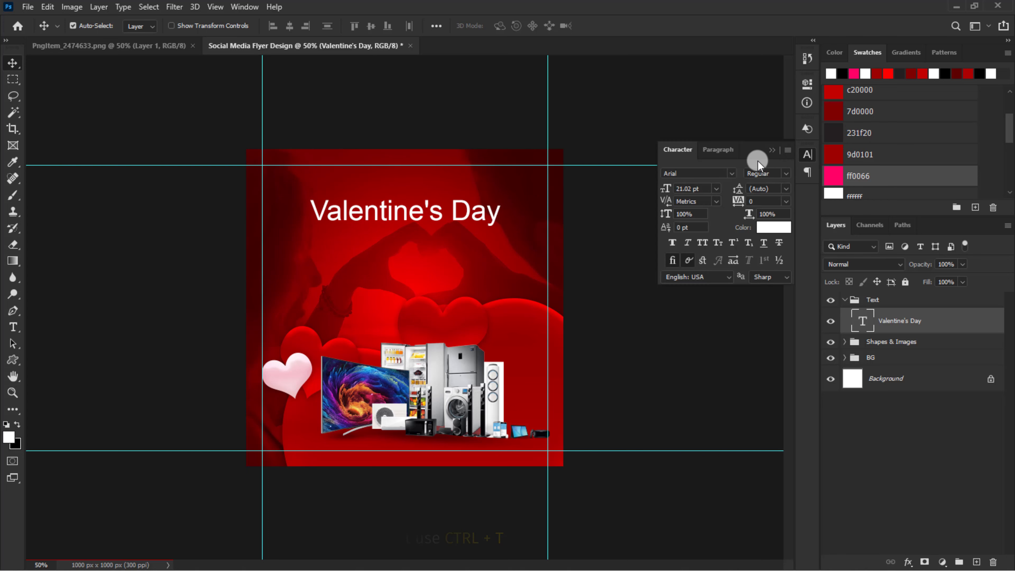
pyautogui.click(730, 173)
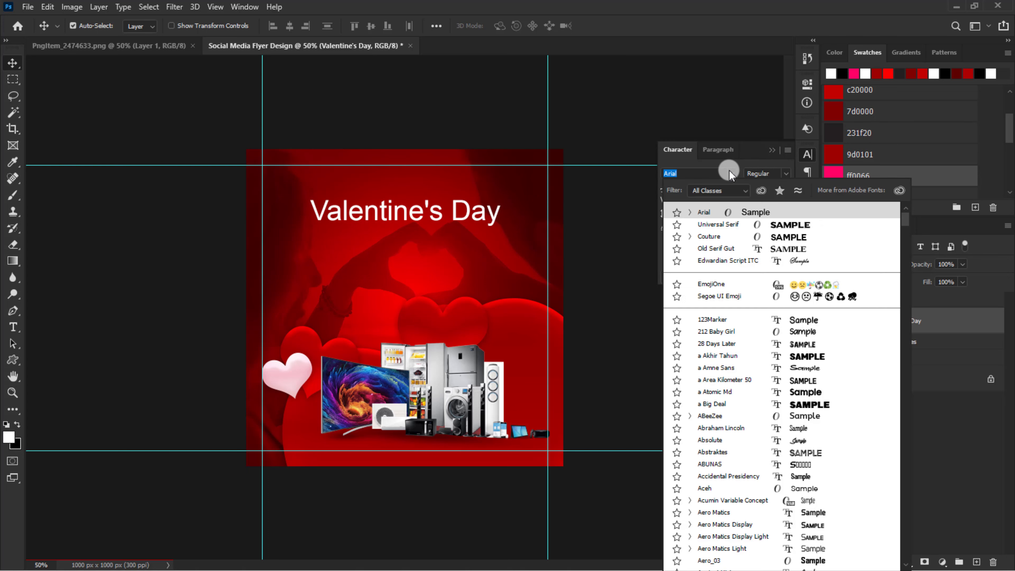
pyautogui.click(729, 260)
pyautogui.hotkey('ctrl', 't')
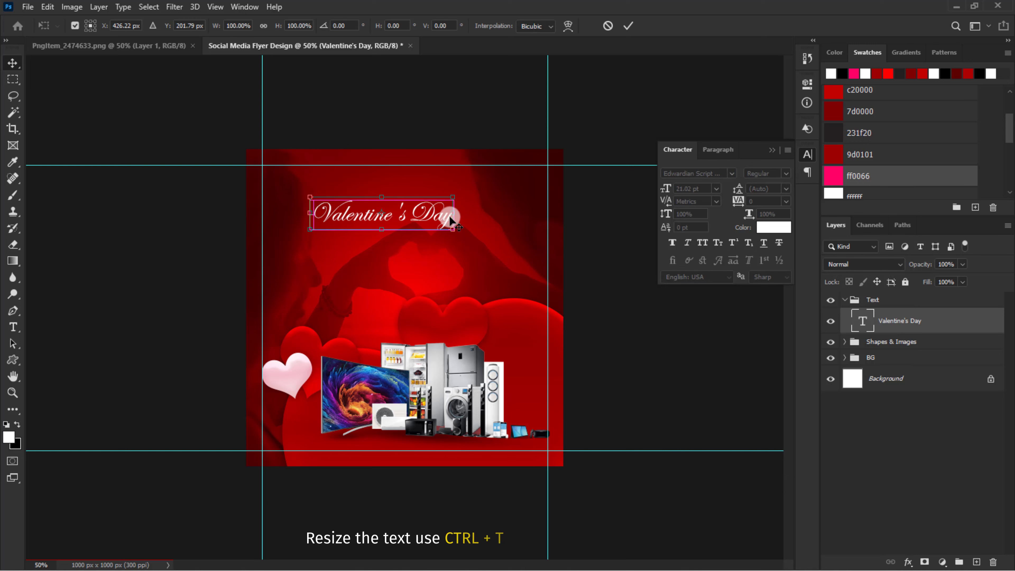
pyautogui.moveTo(451, 228); pyautogui.dragTo(522, 269)
pyautogui.press('Return')
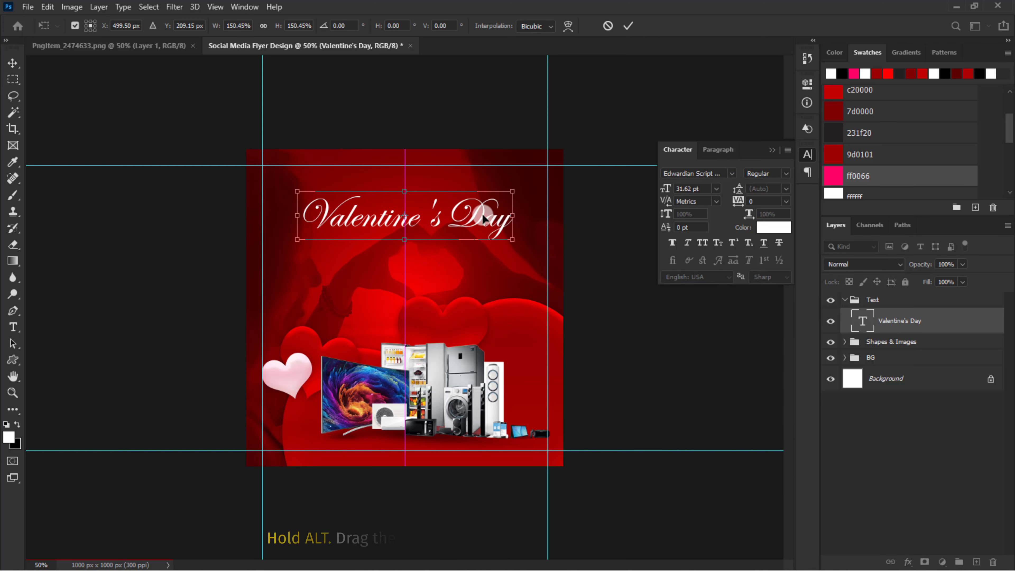
# Duplicate the Valentine's Day text just below itself and replace the copy's wording with "WEEKEND"
pyautogui.moveTo(482, 213); pyautogui.dragTo(482, 252)
pyautogui.doubleClick(482, 252)
pyautogui.write('WEEKEND')
pyautogui.click(605, 26)
pyautogui.press('v')
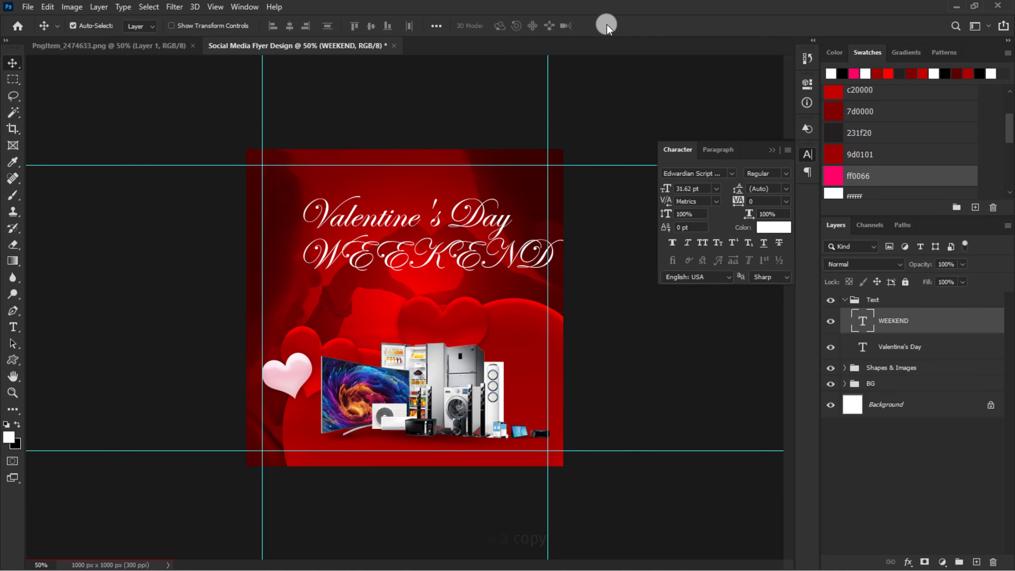
# Set the WEEKEND text in the Old Serif Gut font and reduce it to about 27 pt beneath Valentine's Day
pyautogui.click(732, 173)
pyautogui.click(722, 260)
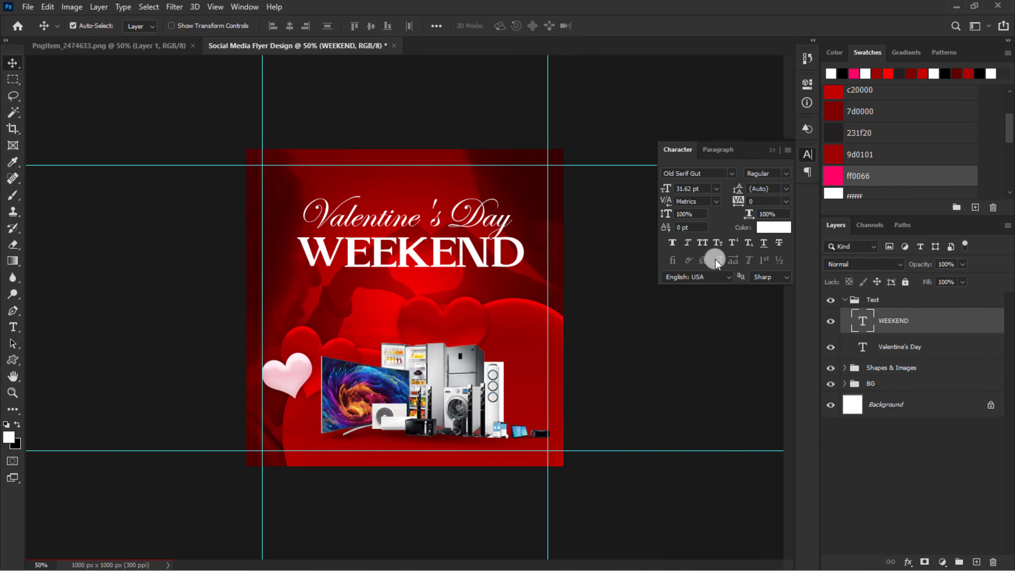
pyautogui.hotkey('ctrl', 't')
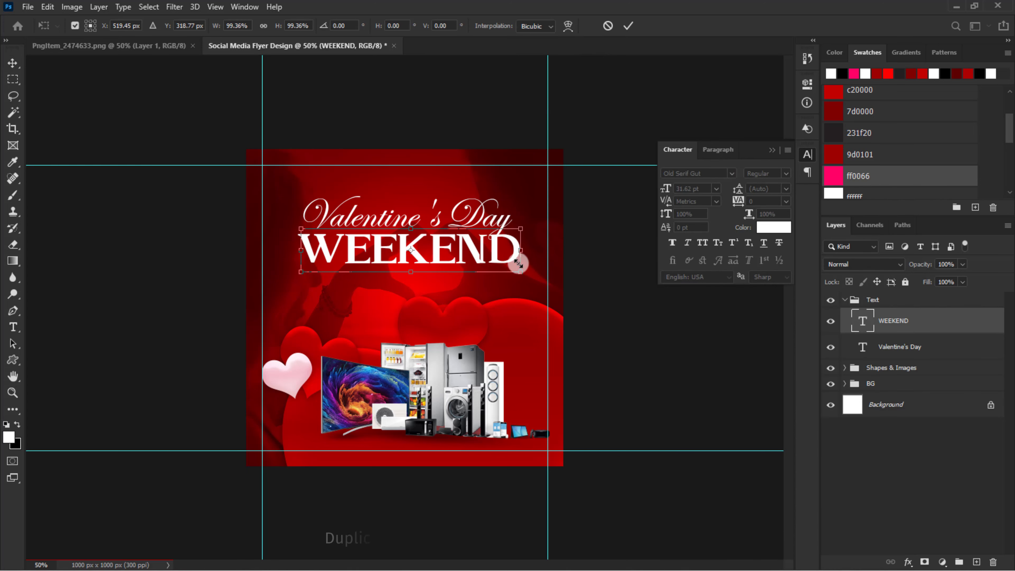
pyautogui.moveTo(521, 265); pyautogui.dragTo(507, 261)
pyautogui.press('Return')
# Duplicate the WEEKEND text, move the copy below it and replace its wording with "SALE"
pyautogui.hotkey('ctrl', 'j')
pyautogui.moveTo(448, 250); pyautogui.dragTo(432, 294)
pyautogui.doubleClick(432, 294)
pyautogui.write('SALE')
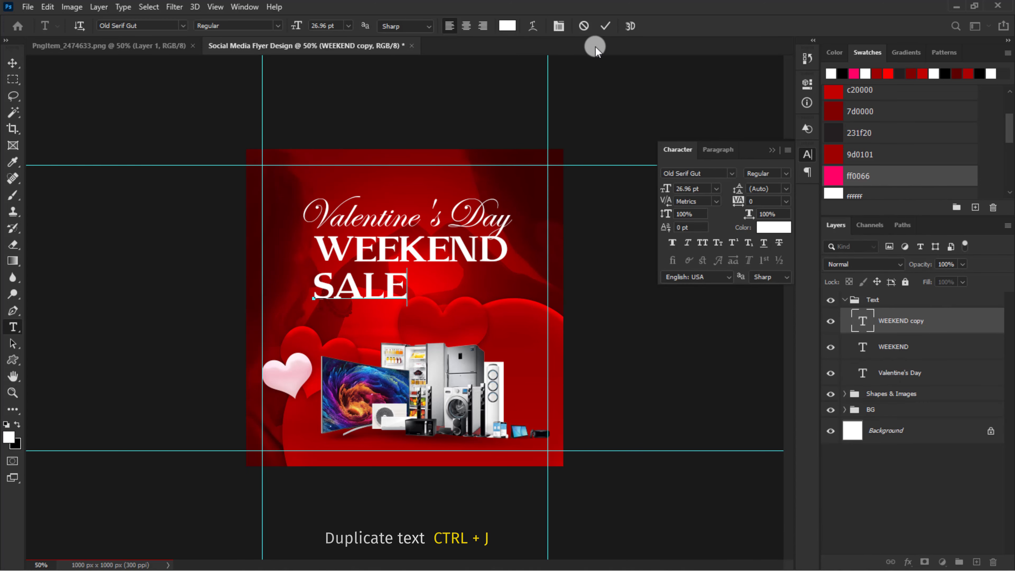
pyautogui.click(607, 26)
# Set the SALE text in Couture Bold, enlarge it to about 44.57 pt and centre it beneath WEEKEND
pyautogui.click(731, 174)
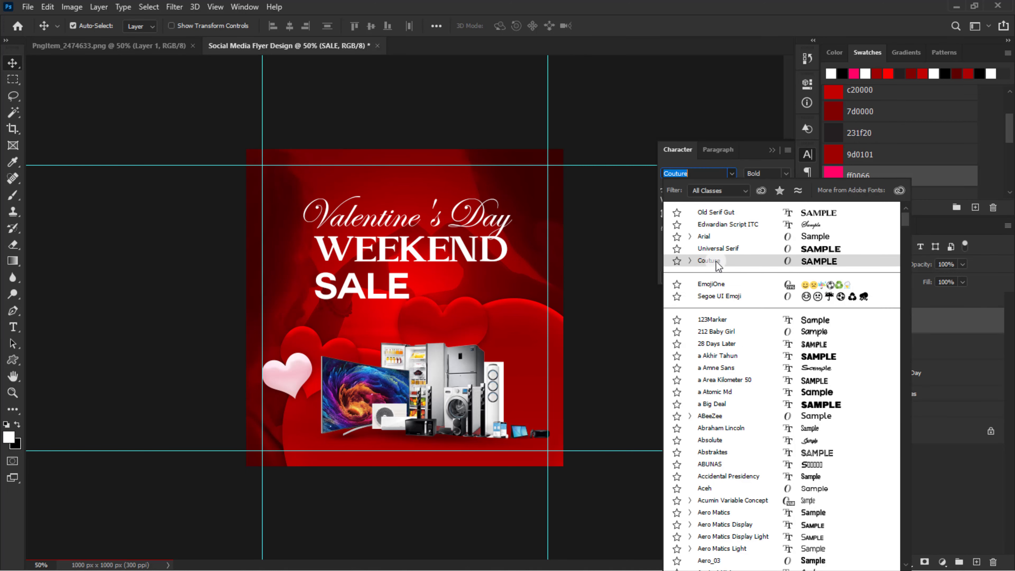
pyautogui.click(716, 261)
pyautogui.moveTo(394, 287); pyautogui.dragTo(484, 314)
pyautogui.hotkey('ctrl', 't')
pyautogui.moveTo(431, 281); pyautogui.dragTo(428, 291)
pyautogui.press('Return')
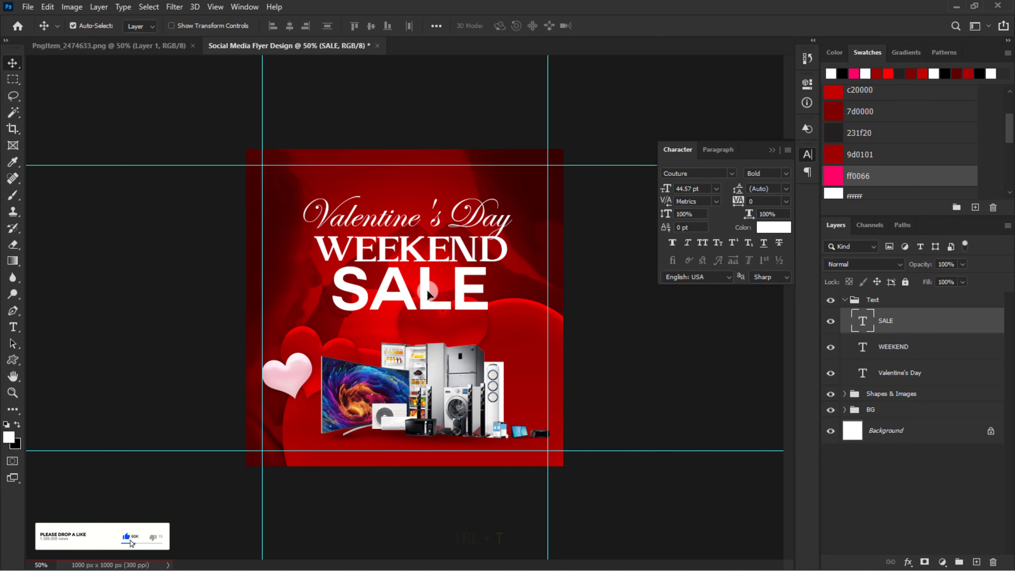
# Move the SALE text layer into the Shapes & Images group beneath Heart Card 1, so the hearts overlap the lettering
pyautogui.click(844, 394)
pyautogui.scroll(-1, 845, 398)
pyautogui.scroll(1, 882, 370)
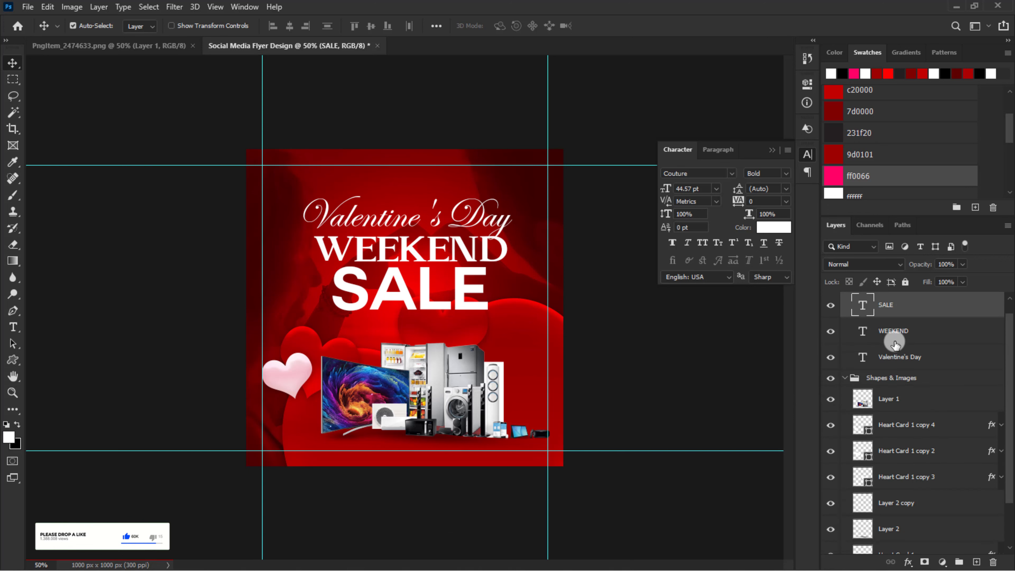
pyautogui.moveTo(907, 308); pyautogui.dragTo(916, 458)
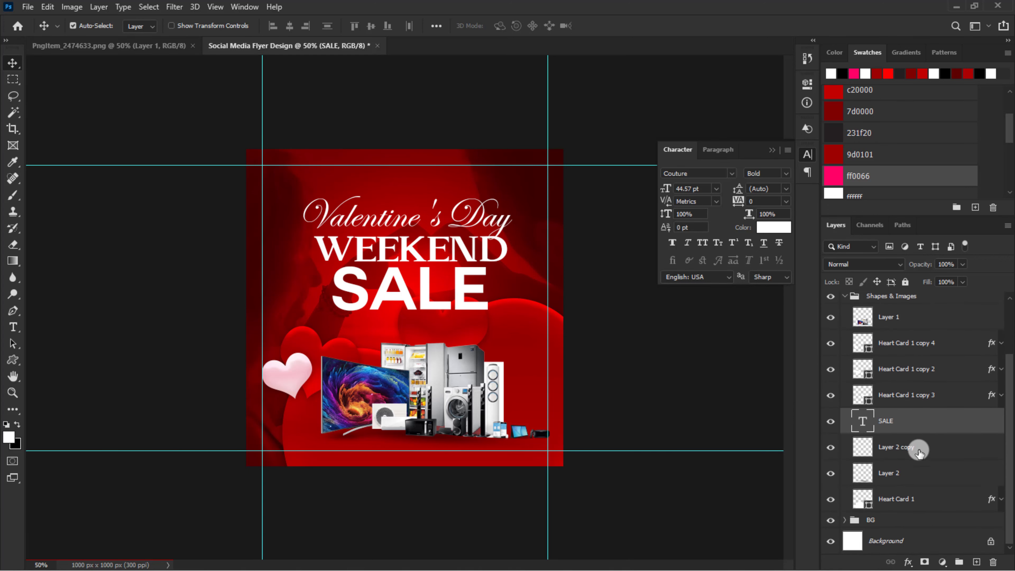
pyautogui.moveTo(926, 423); pyautogui.dragTo(913, 502)
pyautogui.scroll(3, 914, 487)
pyautogui.click(844, 343)
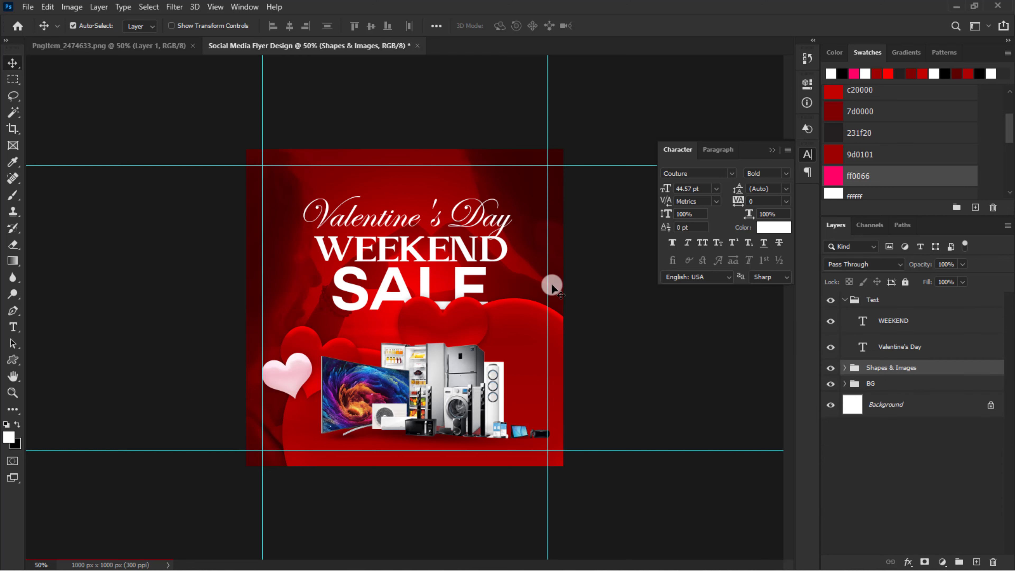
# Underline the SALE text and adjust its position just beneath WEEKEND
pyautogui.moveTo(430, 285); pyautogui.dragTo(425, 285)
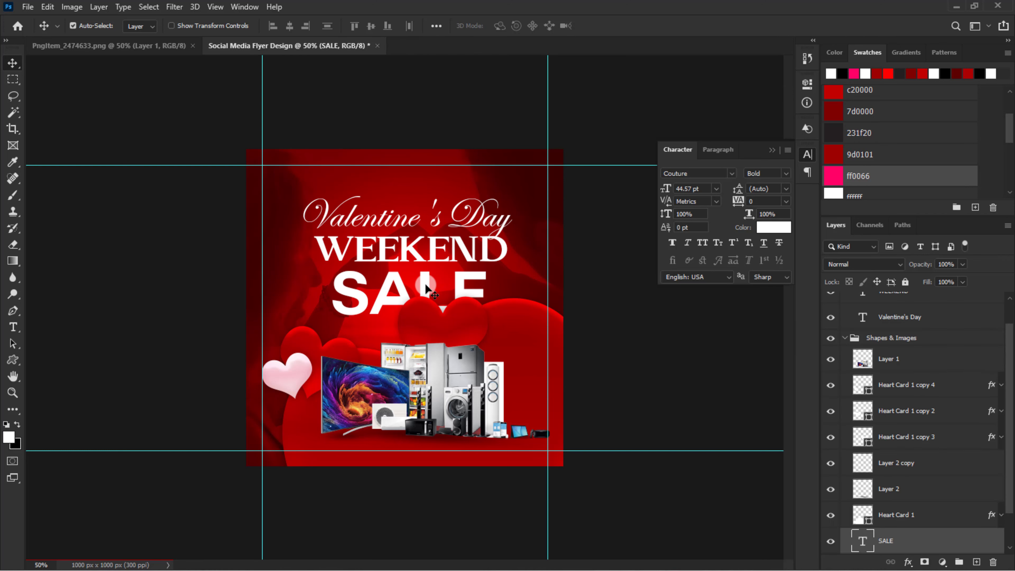
pyautogui.click(764, 241)
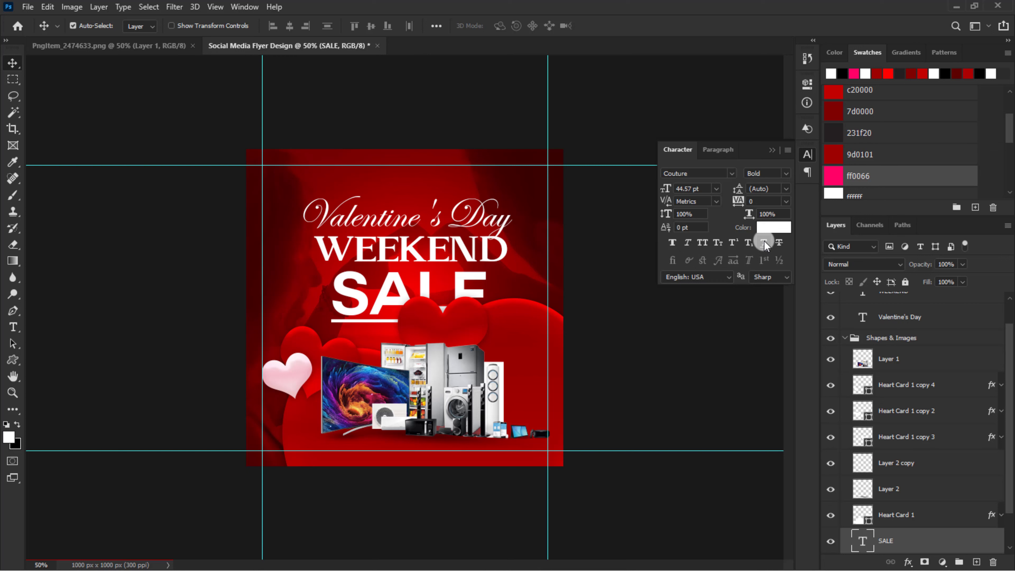
pyautogui.click(537, 263)
pyautogui.moveTo(401, 304); pyautogui.dragTo(400, 296)
# Scale the small red heart down slightly and shift it over the last letters of SALE
pyautogui.moveTo(457, 322); pyautogui.dragTo(456, 320)
pyautogui.hotkey('ctrl', 't')
pyautogui.moveTo(501, 289); pyautogui.dragTo(502, 298)
pyautogui.press('Return')
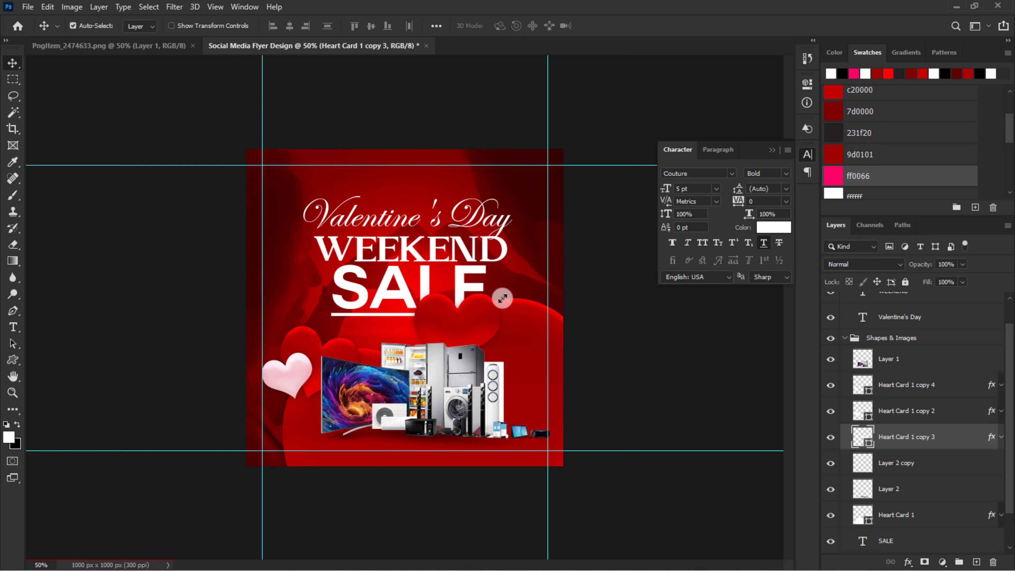
# Duplicate the WEEKEND text above Valentine's Day and replace the copy's wording with "LIMITED TIME OFFER"
pyautogui.click(468, 248)
pyautogui.hotkey('ctrl', 'j')
pyautogui.moveTo(468, 249); pyautogui.dragTo(465, 170)
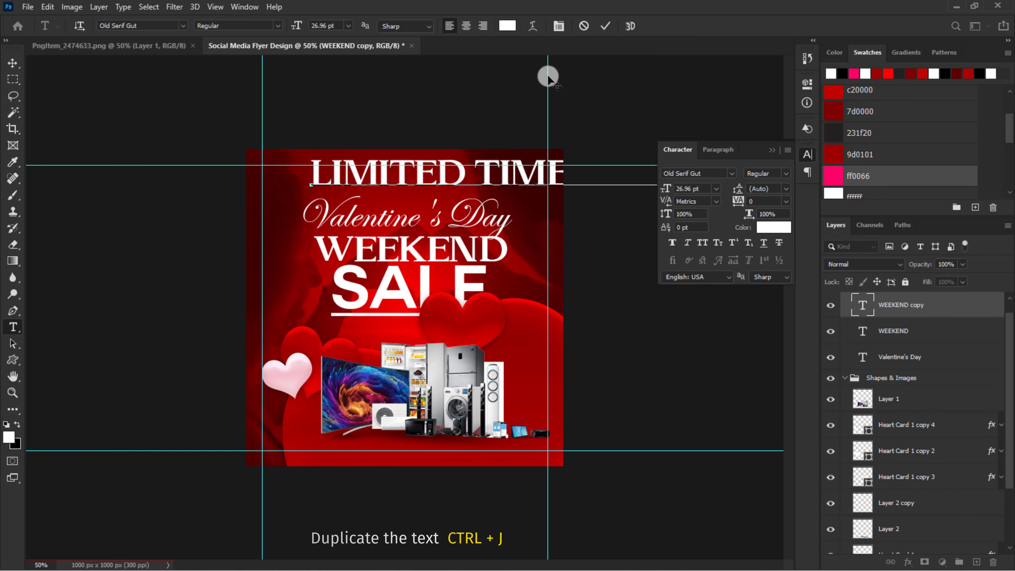
pyautogui.click(603, 25)
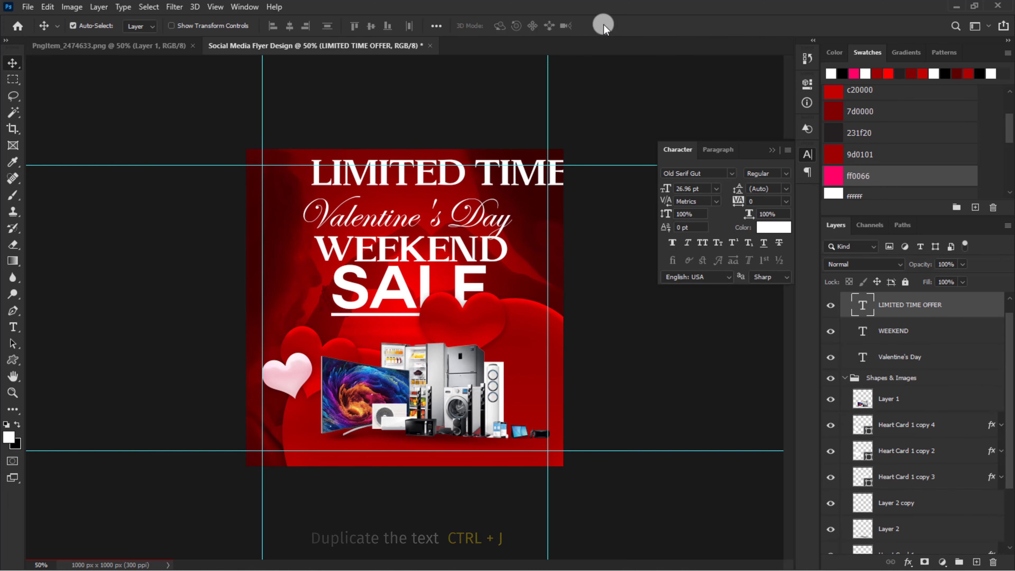
# Set LIMITED TIME OFFER in Couture Bold, reduce it to about 6.14 pt and place it under SALE's underline
pyautogui.click(730, 173)
pyautogui.click(728, 213)
pyautogui.hotkey('ctrl', 't')
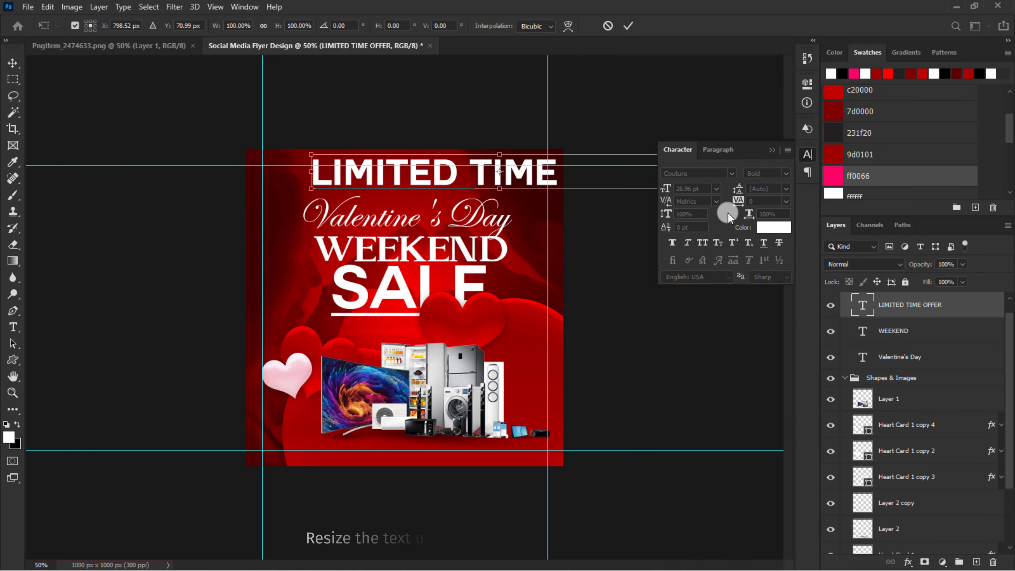
pyautogui.moveTo(314, 155); pyautogui.dragTo(465, 322)
pyautogui.press('Return')
# Duplicate the LIMITED TIME OFFER text onto the small red heart and replace the copy's wording with "SAVE OFF"
pyautogui.hotkey('ctrl', 'j')
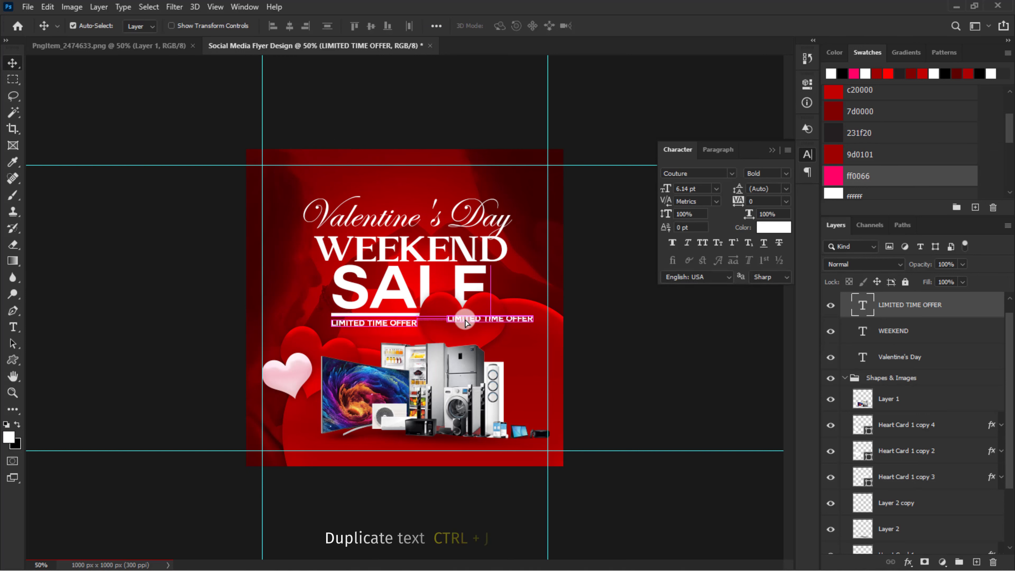
pyautogui.tripleClick(466, 319)
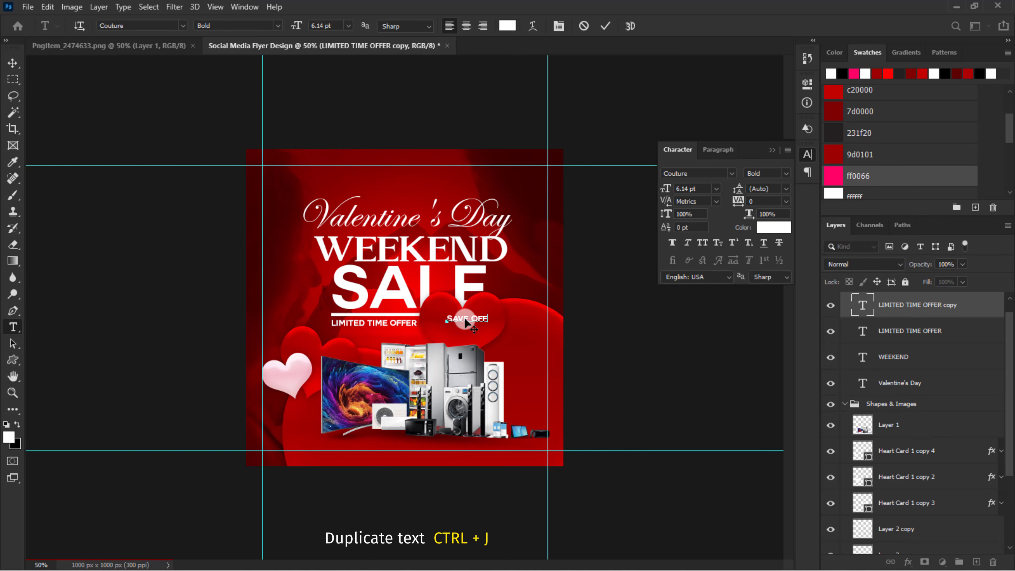
pyautogui.click(608, 28)
pyautogui.moveTo(471, 318); pyautogui.dragTo(466, 316)
# Duplicate the SAVE OFF text just below itself and replace the copy's wording with "20%"
pyautogui.hotkey('ctrl', 'j')
pyautogui.moveTo(467, 316); pyautogui.dragTo(470, 326)
pyautogui.doubleClick(471, 330)
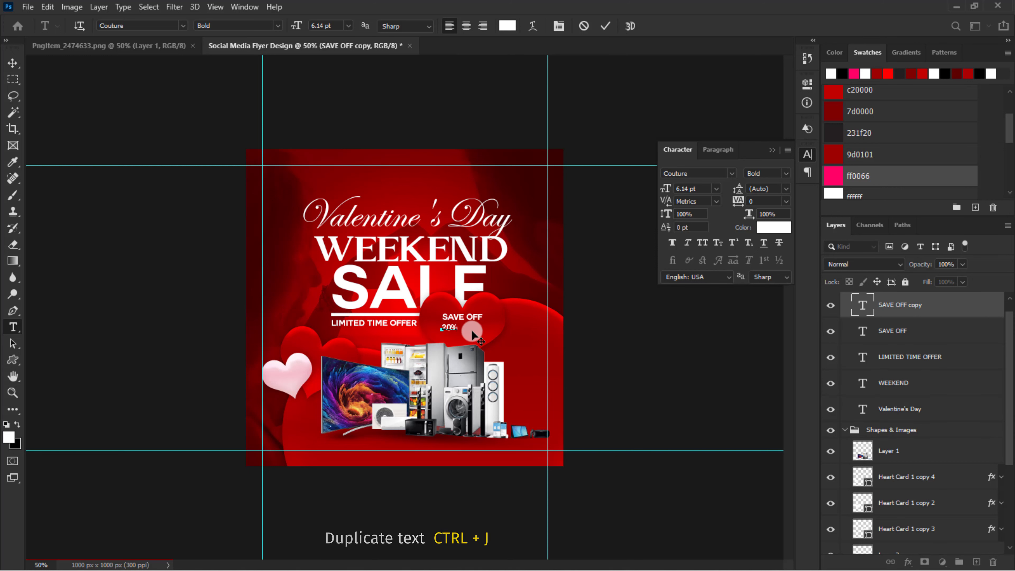
pyautogui.click(605, 25)
pyautogui.press('v')
# Enlarge the 20% text, set it in Universal Serif and fit it beneath SAVE OFF inside the small heart
pyautogui.hotkey('ctrl', 't')
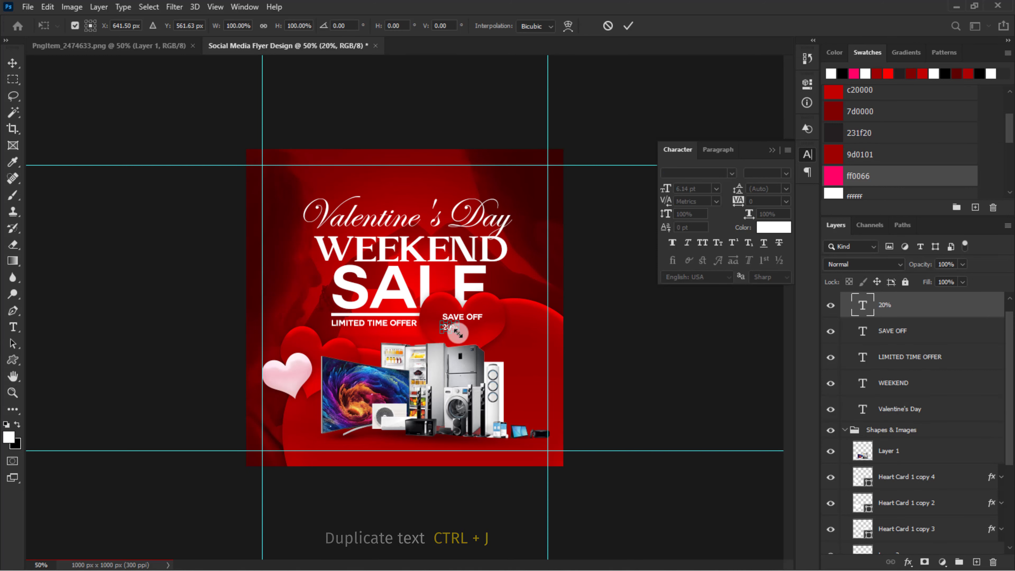
pyautogui.moveTo(457, 333); pyautogui.dragTo(491, 345)
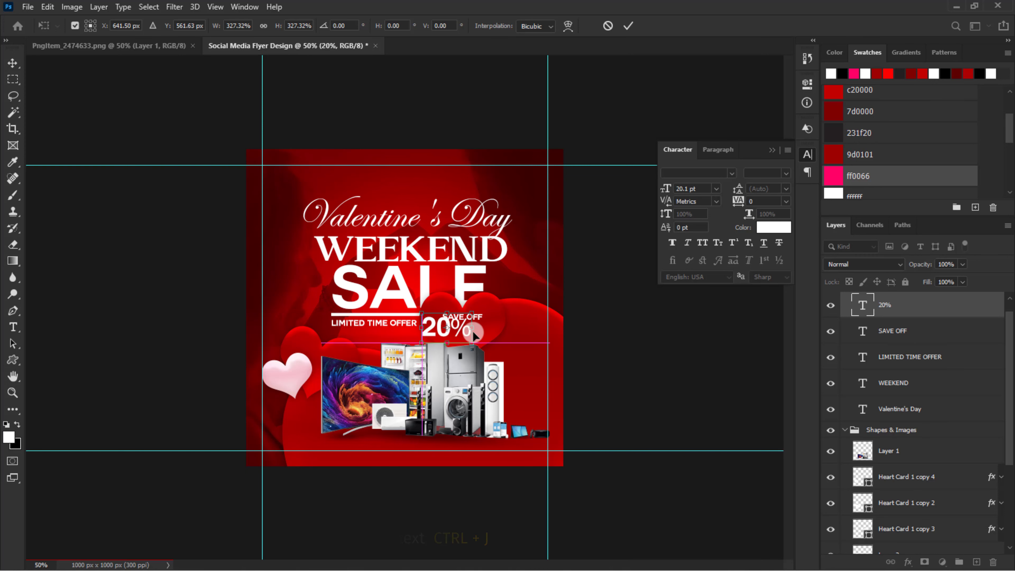
pyautogui.click(629, 235)
pyautogui.click(730, 175)
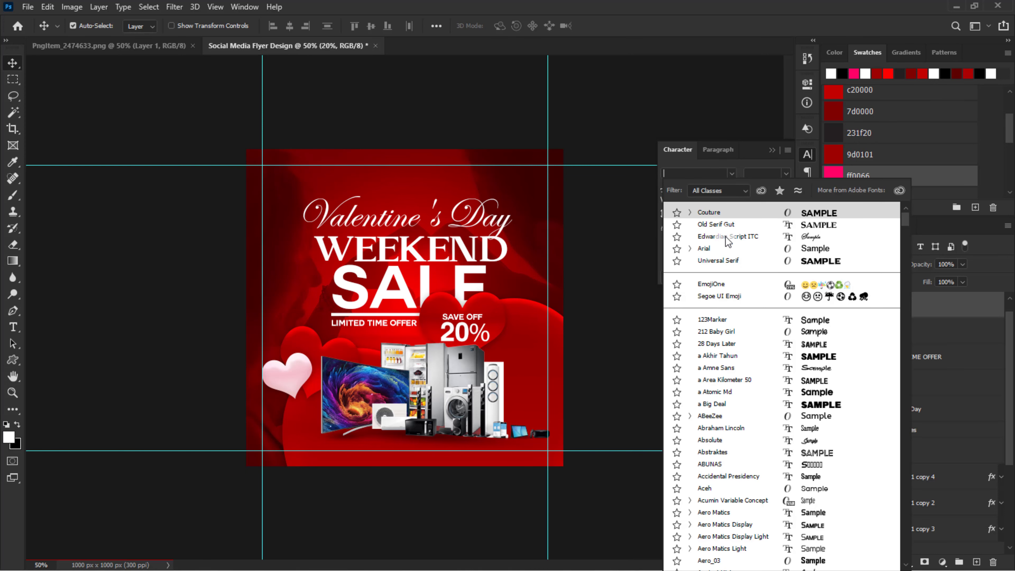
pyautogui.click(727, 262)
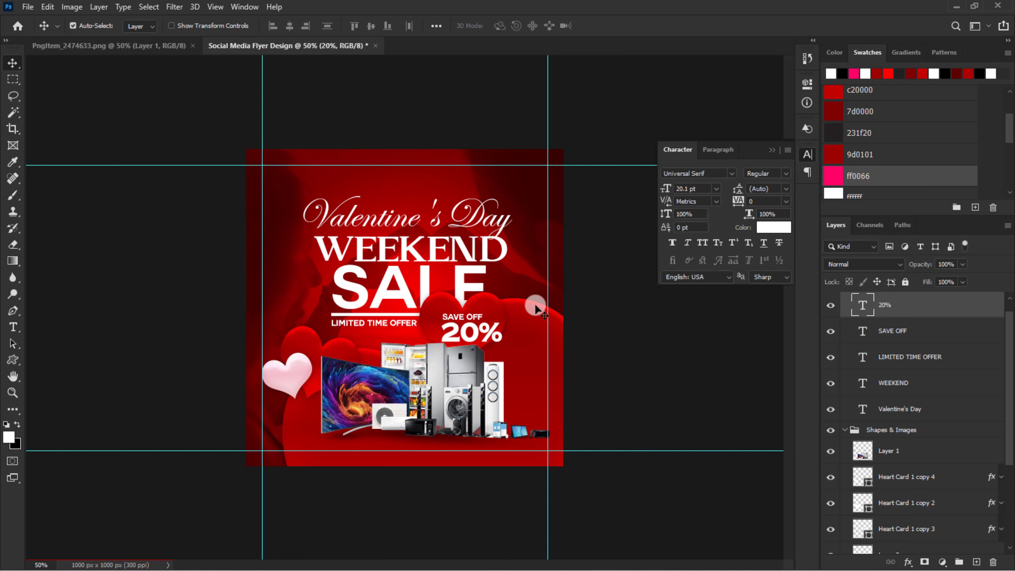
pyautogui.hotkey('ctrl', 'z')
pyautogui.hotkey('ctrl', 'z')
pyautogui.hotkey('ctrl', 'z')
pyautogui.hotkey('ctrl', 'z')
# Nudge SAVE OFF left to centre it over 20%, and move both texts slightly down within the heart
pyautogui.click(472, 312)
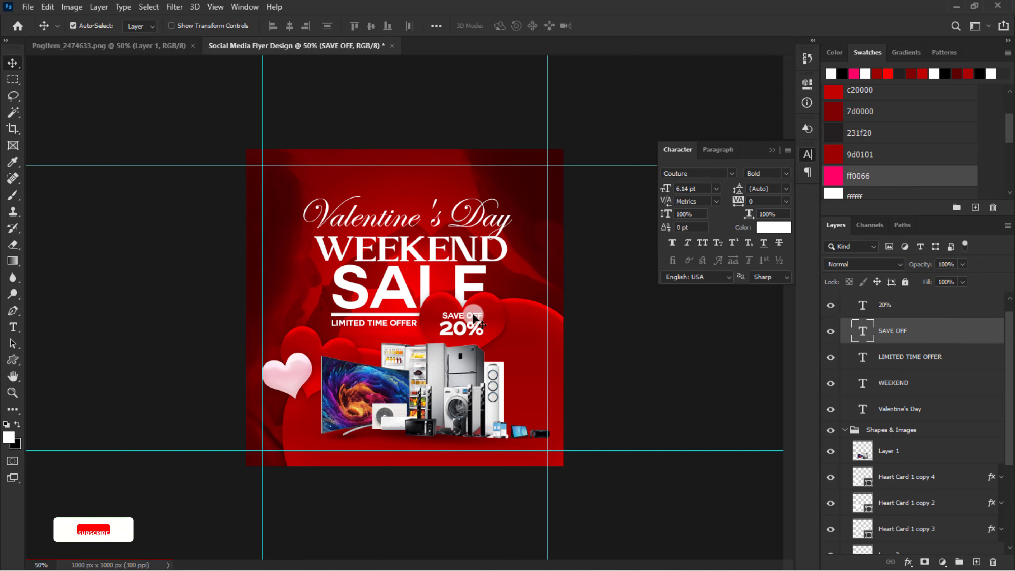
pyautogui.press('Left')
pyautogui.press('Left')
pyautogui.press('Left')
pyautogui.press('Left')
pyautogui.keyDown('shift'); pyautogui.click(464, 328); pyautogui.keyUp('shift')
pyautogui.press('Down')
pyautogui.press('Down')
pyautogui.press('Down')
pyautogui.press('Down')
pyautogui.press('Down')
pyautogui.press('Down')
pyautogui.press('Down')
pyautogui.press('Down')
pyautogui.press('Down')
pyautogui.press('Down')
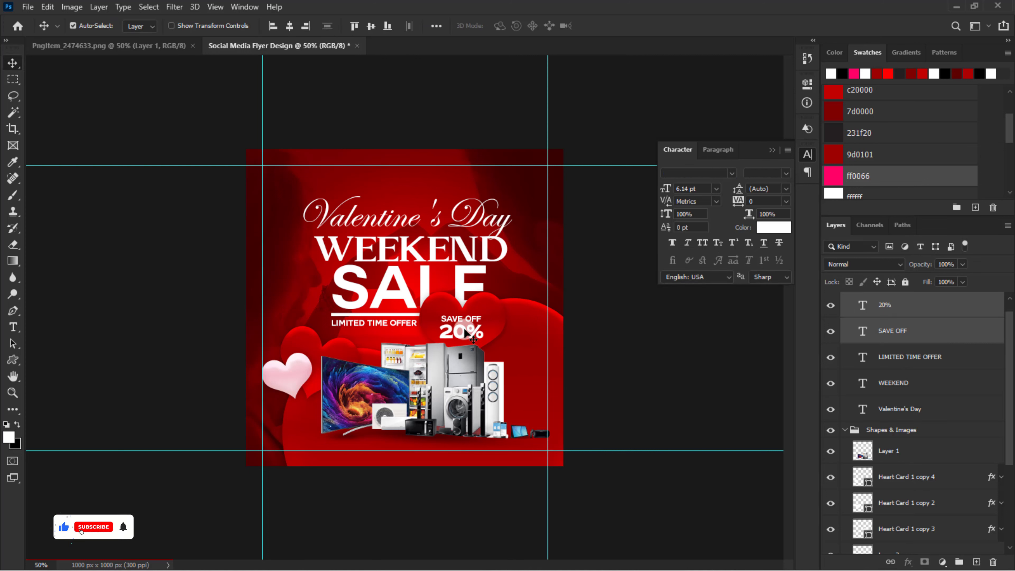
# Draw a white 228 x 64 px rounded rectangle near the flyer's lower-left corner, directly above the Heart Card 1 layer
pyautogui.click(307, 432)
pyautogui.click(14, 359)
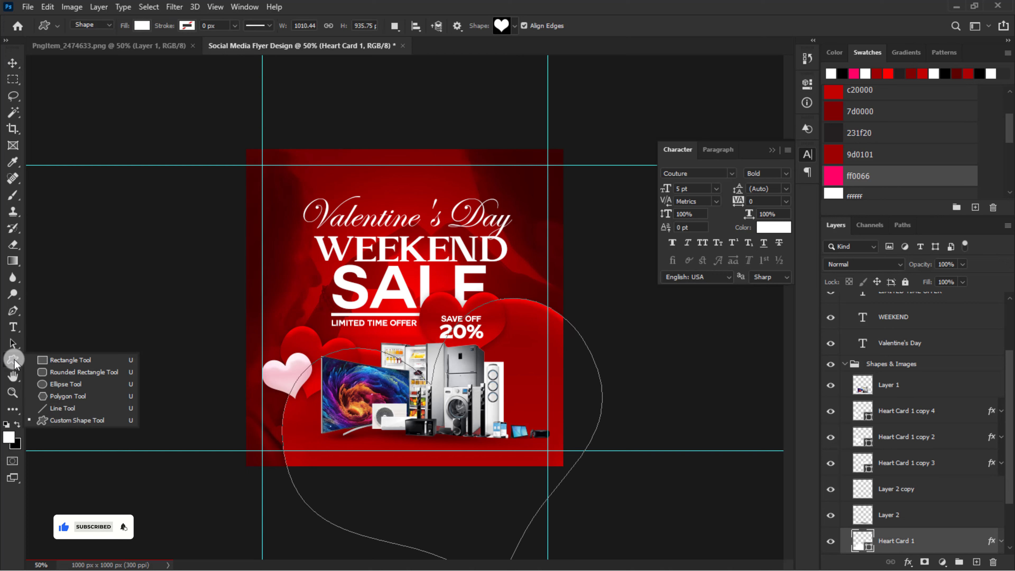
pyautogui.click(59, 370)
pyautogui.moveTo(269, 426); pyautogui.dragTo(340, 445)
pyautogui.click(341, 445)
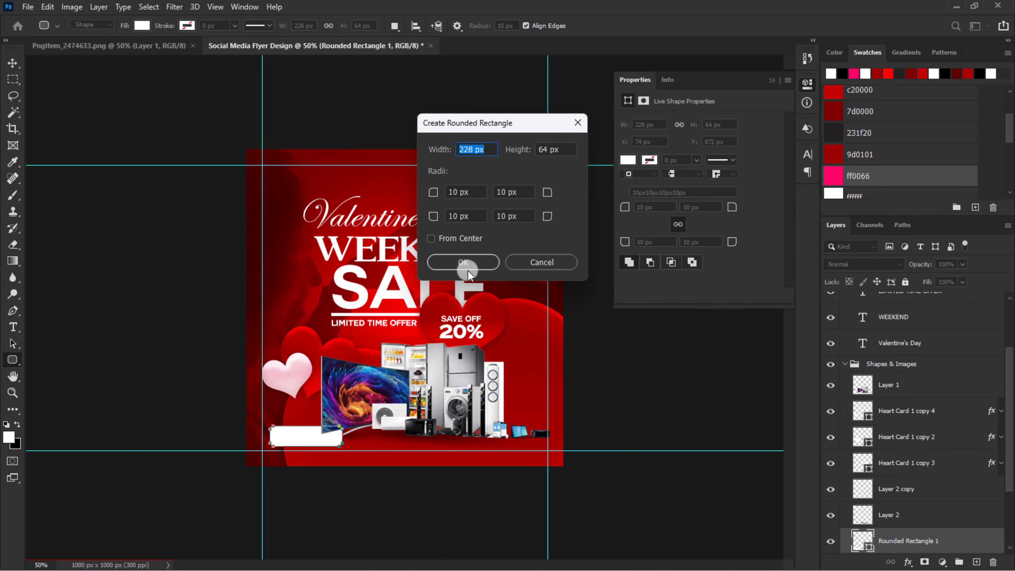
pyautogui.click(463, 264)
# Round the white rectangle's corners fully, align it to the left guide and scale it to about 175 x 49 px
pyautogui.click(630, 208)
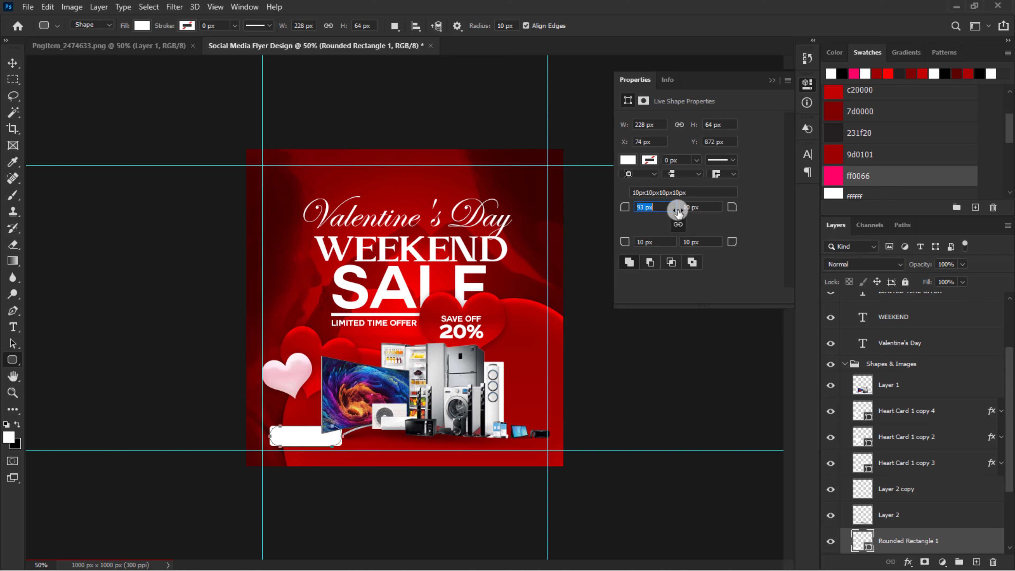
pyautogui.press('v')
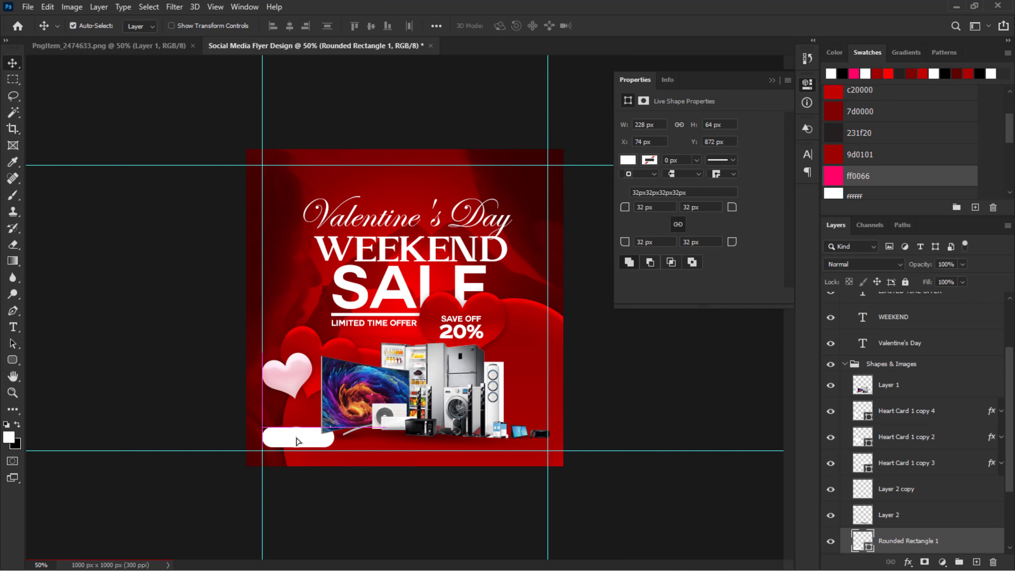
pyautogui.hotkey('ctrl', 't')
pyautogui.moveTo(342, 445); pyautogui.dragTo(324, 439)
pyautogui.press('Return')
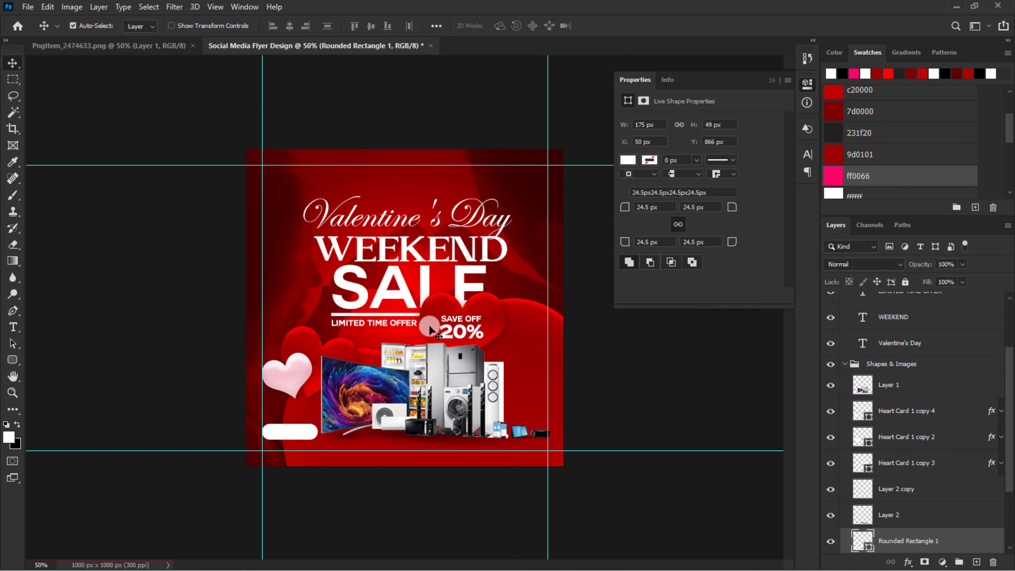
# Duplicate the SAVE OFF text, colour the copy red ff0000 and place it on the white rounded rectangle
pyautogui.keyDown('alt'); pyautogui.moveTo(460, 320); pyautogui.dragTo(303, 415); pyautogui.keyUp('alt')
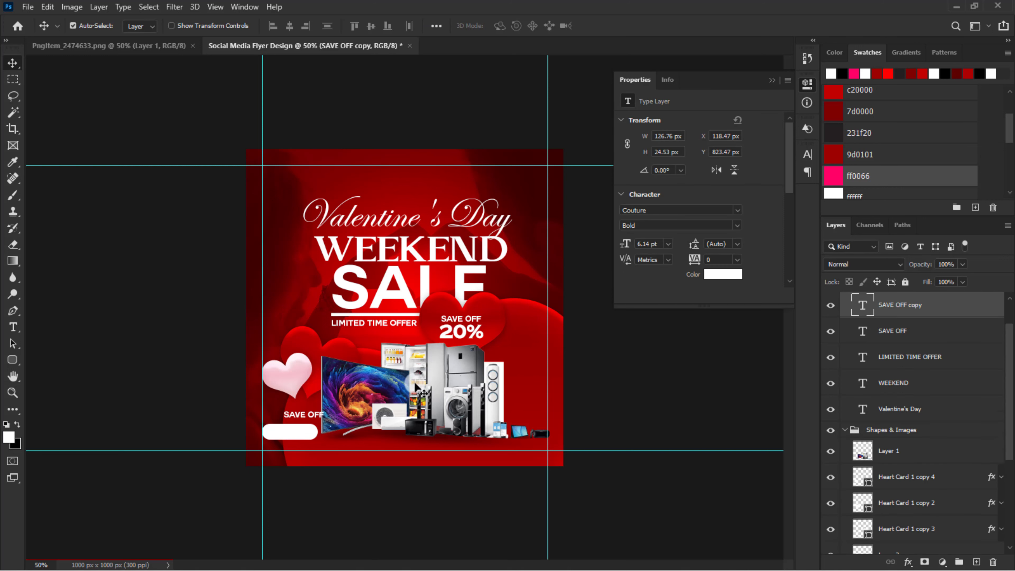
pyautogui.click(721, 274)
pyautogui.scroll(2, 873, 142)
pyautogui.click(833, 96)
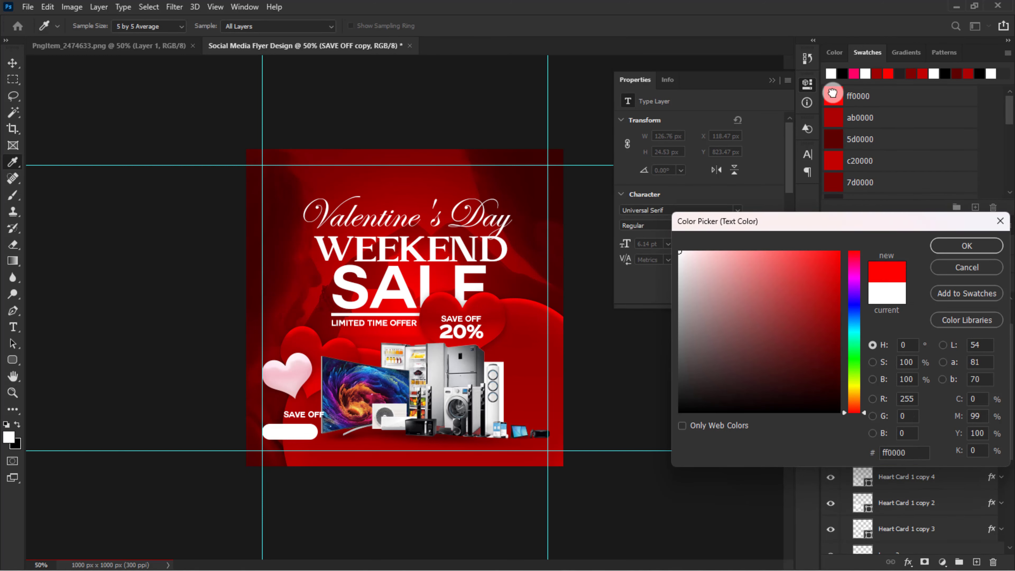
pyautogui.click(950, 245)
pyautogui.click(301, 415)
pyautogui.moveTo(301, 418); pyautogui.dragTo(293, 435)
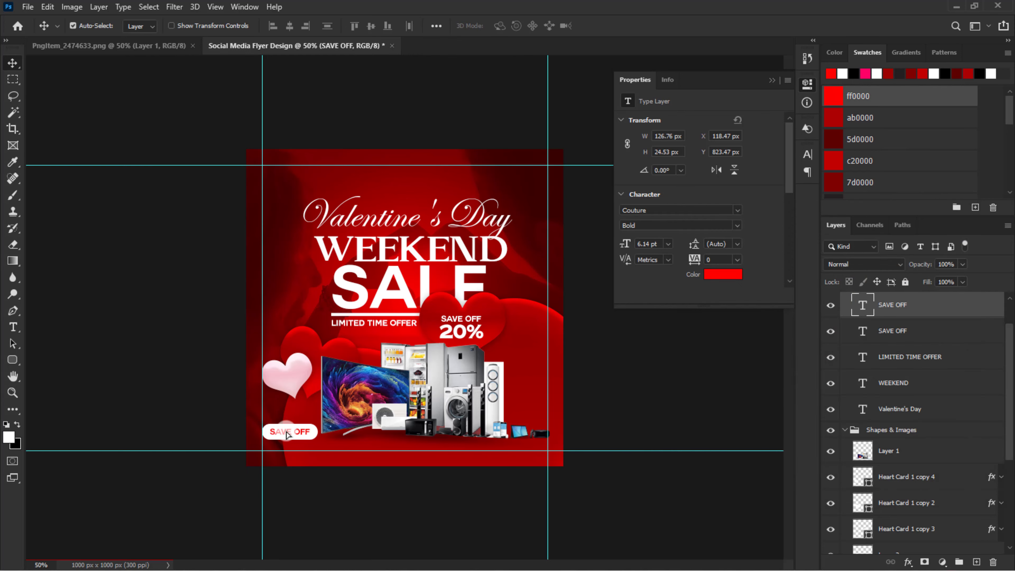
# Replace the wording of the red text on the white button with "SHOP NOW"
pyautogui.doubleClick(288, 431)
pyautogui.click(538, 67)
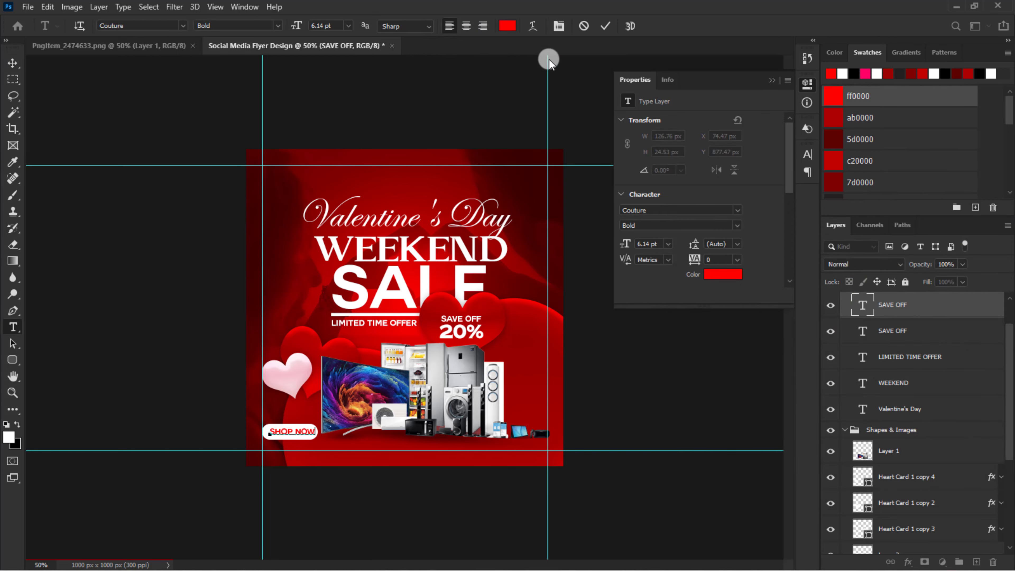
pyautogui.click(607, 25)
pyautogui.press('v')
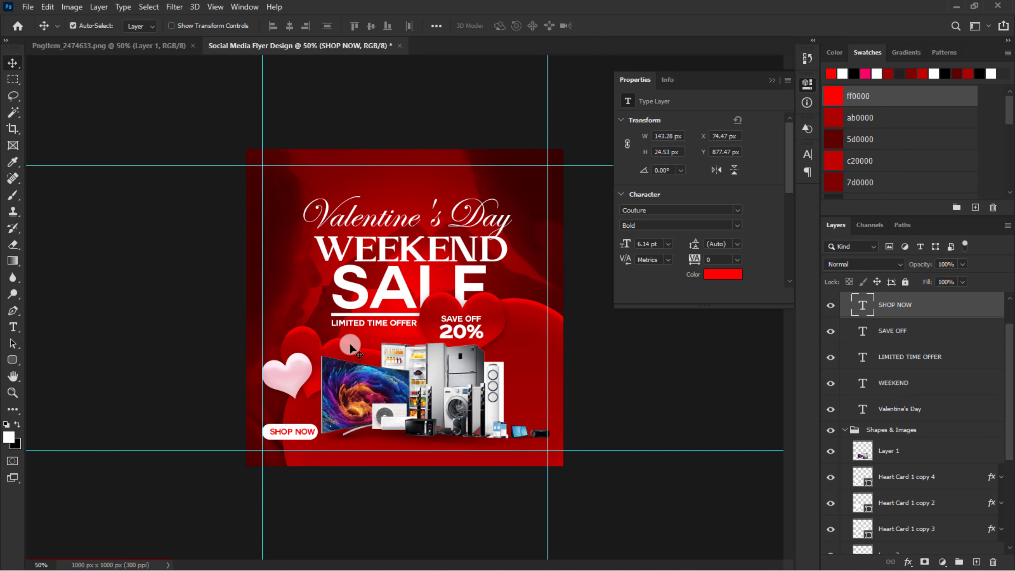
pyautogui.hotkey('ctrl', 'j')
pyautogui.moveTo(301, 434); pyautogui.dragTo(416, 449)
pyautogui.doubleClick(415, 449)
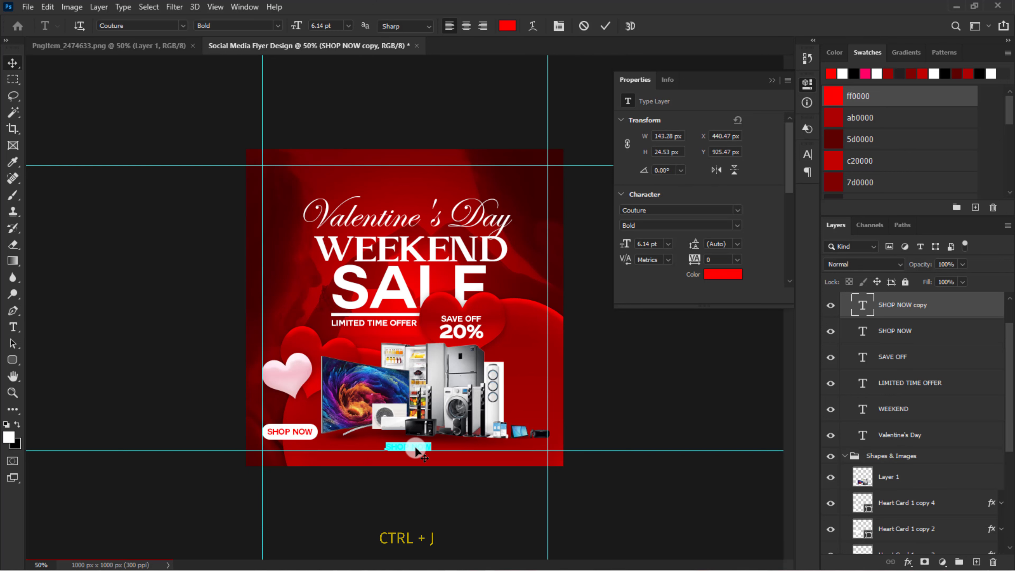
pyautogui.write('WWW.YOURWEBSITE.COM')
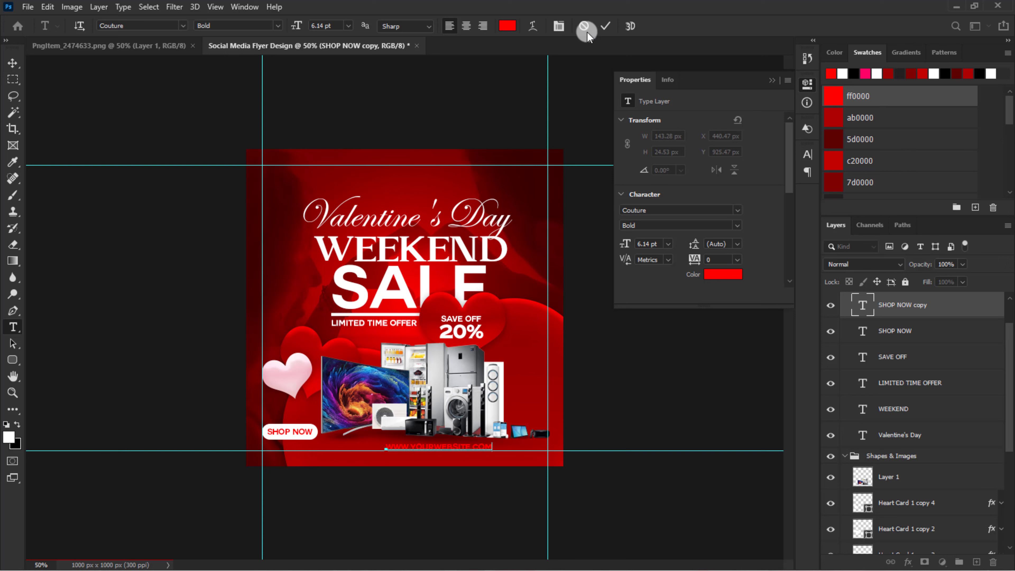
pyautogui.click(604, 23)
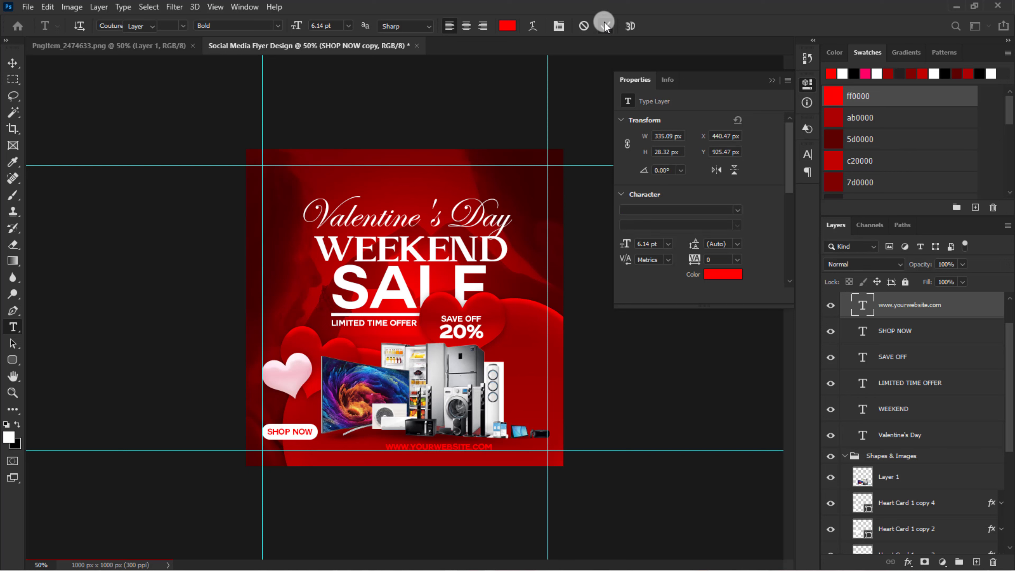
# Colour the website address text white and set it in Arial Bold
pyautogui.click(712, 274)
pyautogui.click(679, 252)
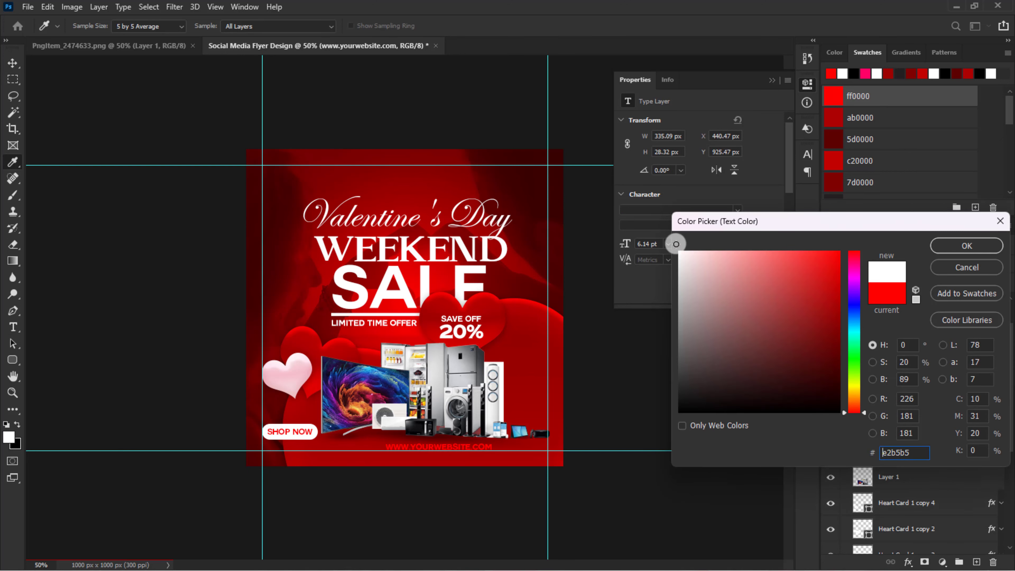
pyautogui.click(939, 246)
pyautogui.click(808, 155)
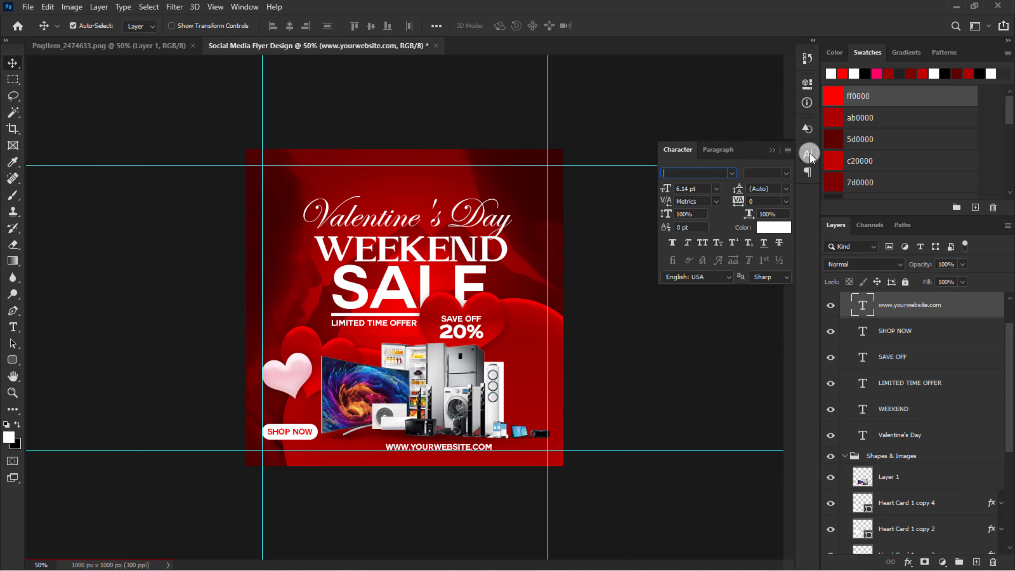
pyautogui.click(731, 174)
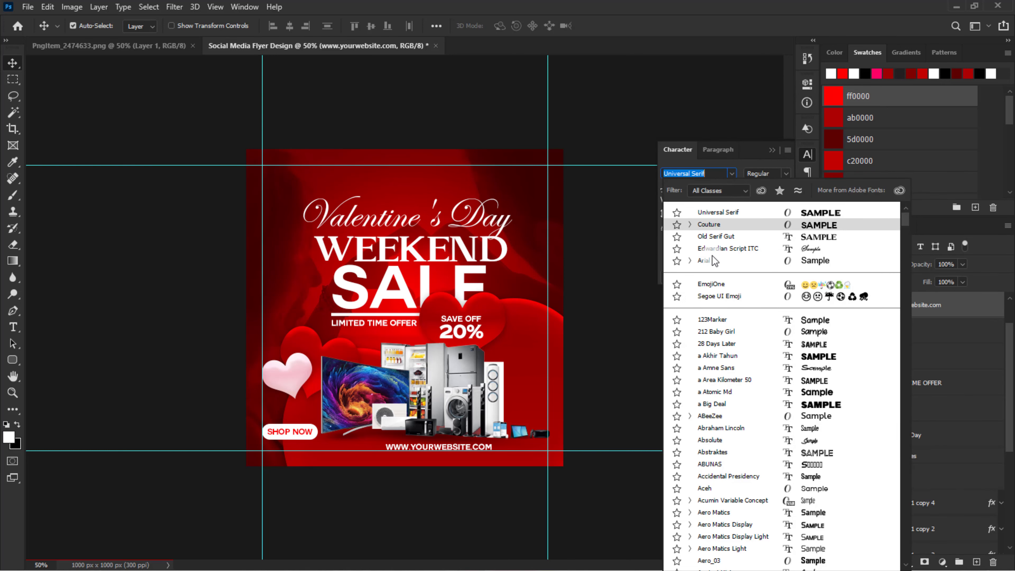
pyautogui.click(704, 260)
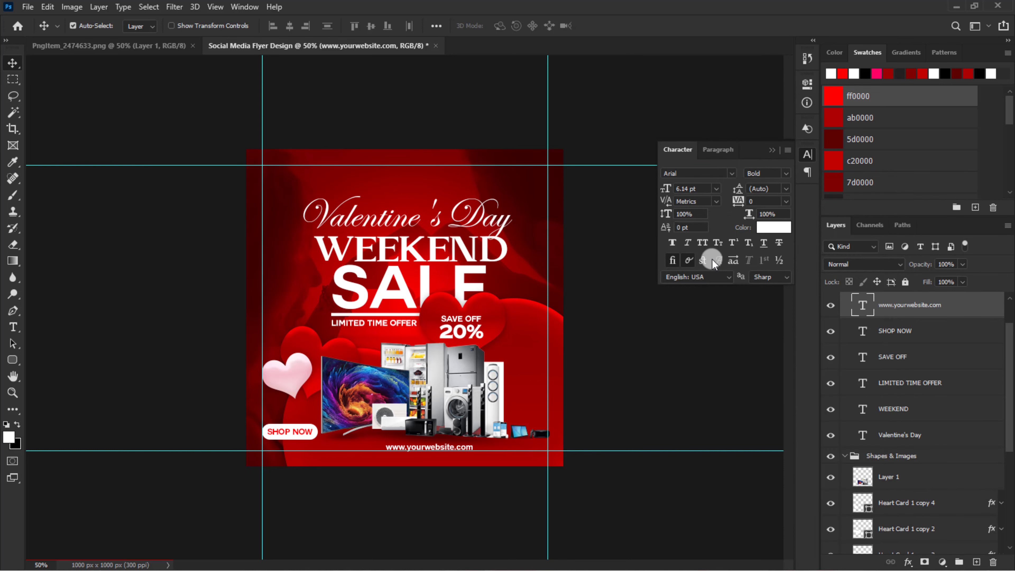
# Set the website address tracking to 300, and duplicate it above the headline with two lines of Lorem ipsum as the copy's wording
pyautogui.moveTo(745, 204); pyautogui.dragTo(751, 202)
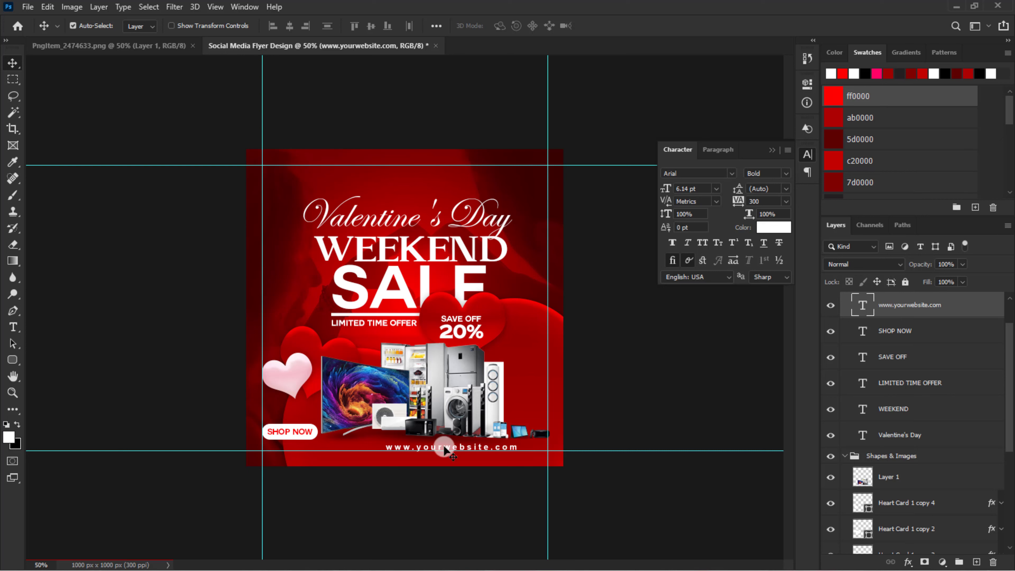
pyautogui.hotkey('ctrl', 'j')
pyautogui.moveTo(424, 448); pyautogui.dragTo(408, 176)
pyautogui.doubleClick(407, 176)
pyautogui.hotkey('ctrl', 'v')
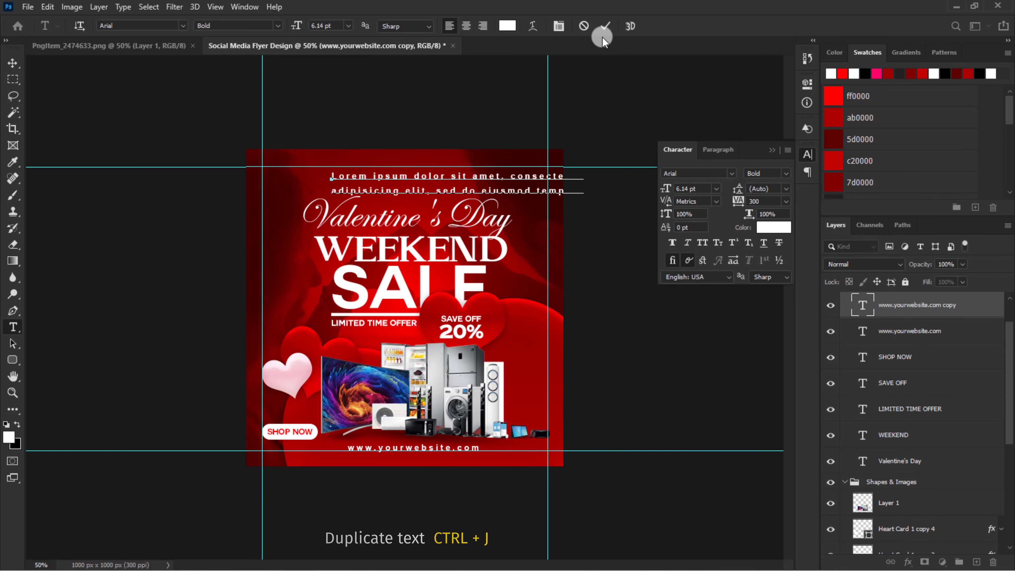
pyautogui.hotkey('ctrl', 'Return')
# Set the Lorem ipsum text to Arial Regular with tracking 0 and 8 pt leading
pyautogui.click(786, 201)
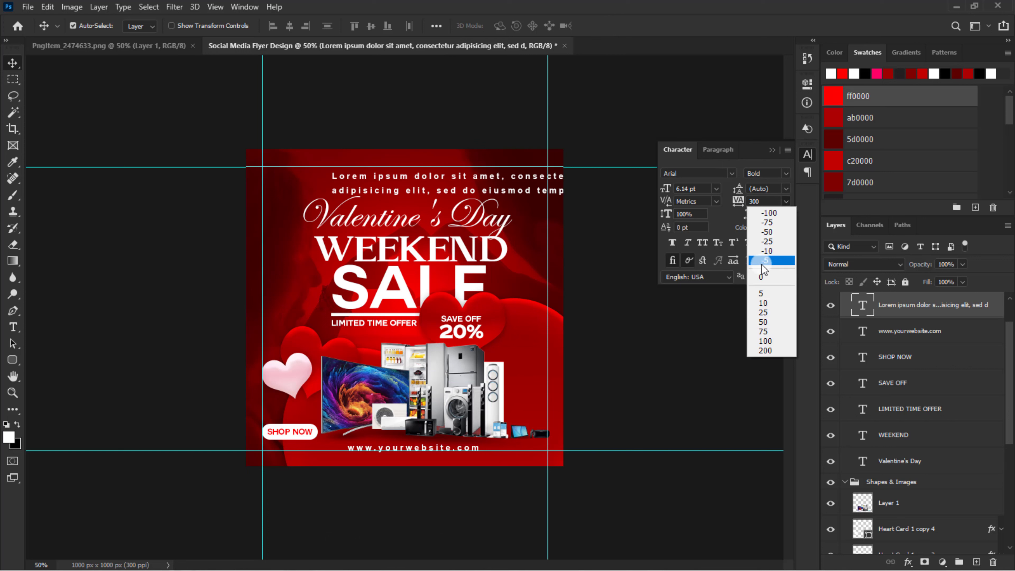
pyautogui.click(759, 272)
pyautogui.click(786, 173)
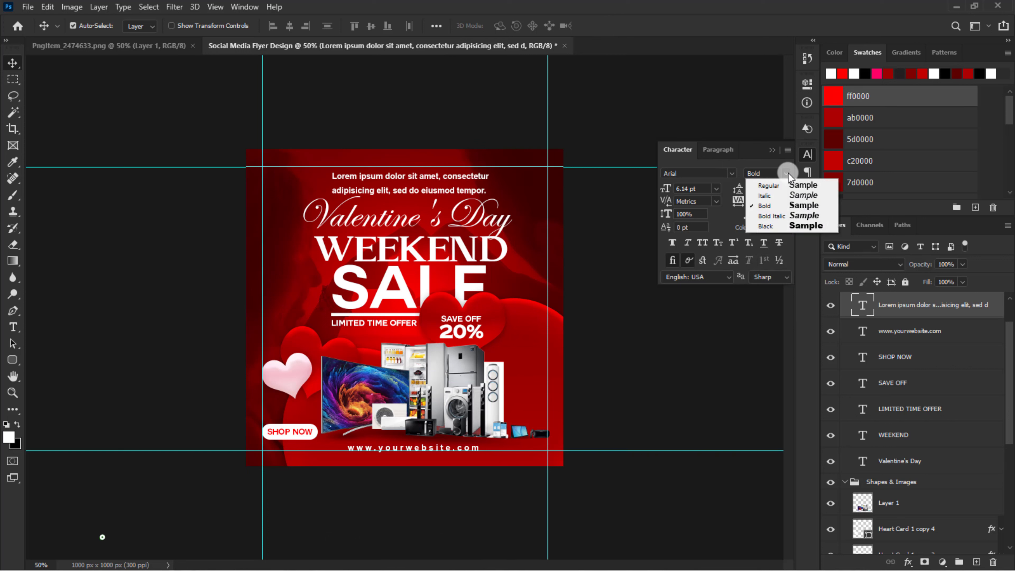
pyautogui.click(777, 189)
pyautogui.write('8')
pyautogui.press('Return')
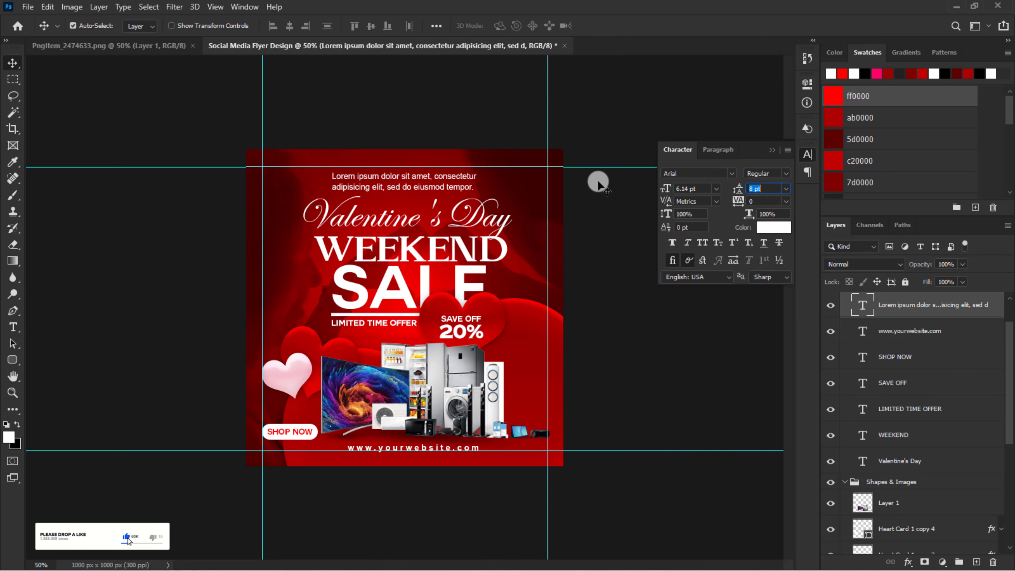
# Rotate the Lorem ipsum text by -90°, reduce it to 4 pt and place it vertically beside the appliances near the flyer's right edge
pyautogui.hotkey('ctrl', 't')
pyautogui.click(340, 25)
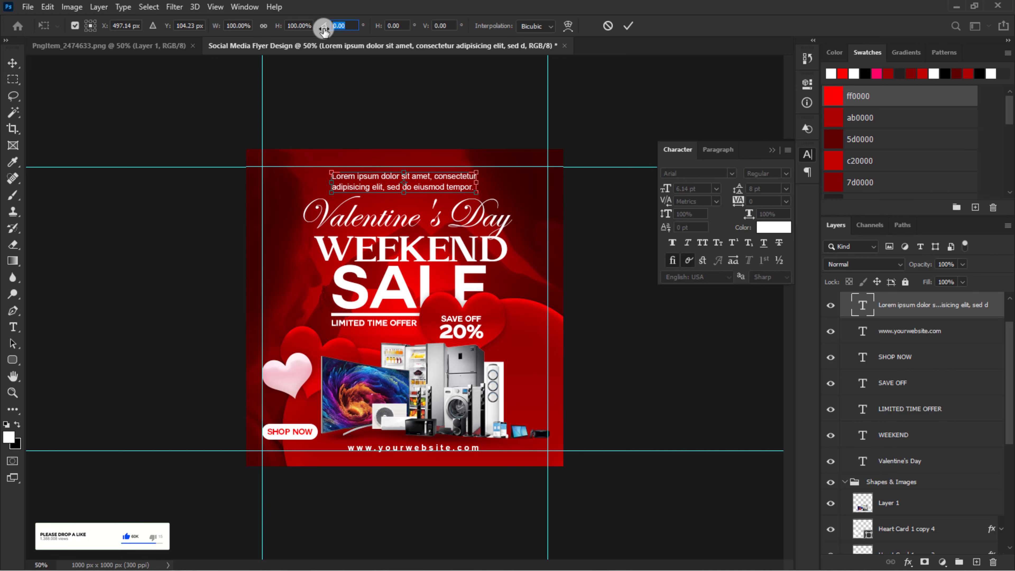
pyautogui.write('-90')
pyautogui.press('Return')
pyautogui.moveTo(398, 195); pyautogui.dragTo(533, 365)
pyautogui.click(627, 26)
pyautogui.moveTo(666, 188); pyautogui.dragTo(662, 186)
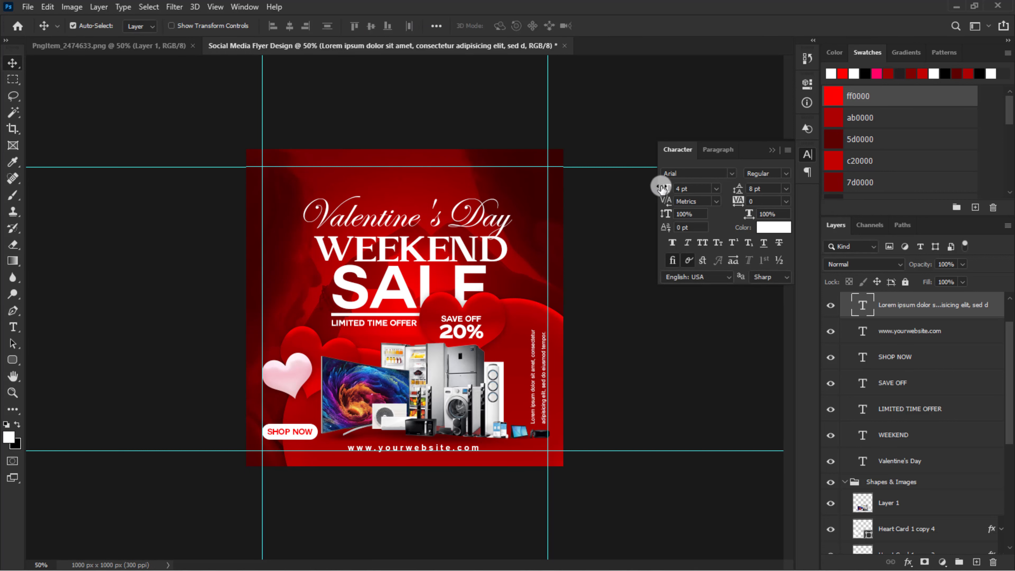
pyautogui.moveTo(533, 359); pyautogui.dragTo(523, 351)
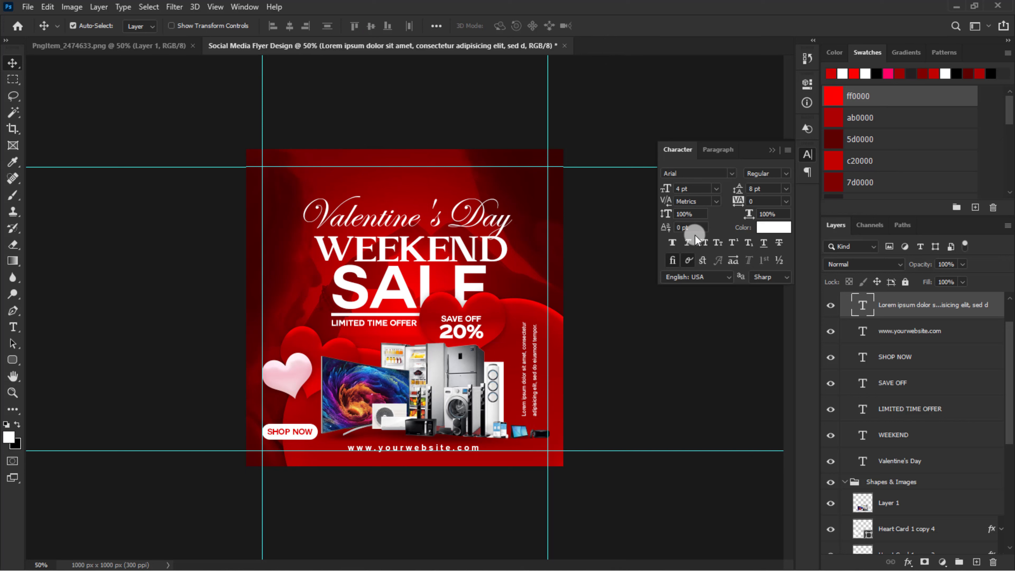
# Collapse the Text group and lock it, leaving the appliances layer selected
pyautogui.click(773, 150)
pyautogui.scroll(2, 906, 324)
pyautogui.click(844, 300)
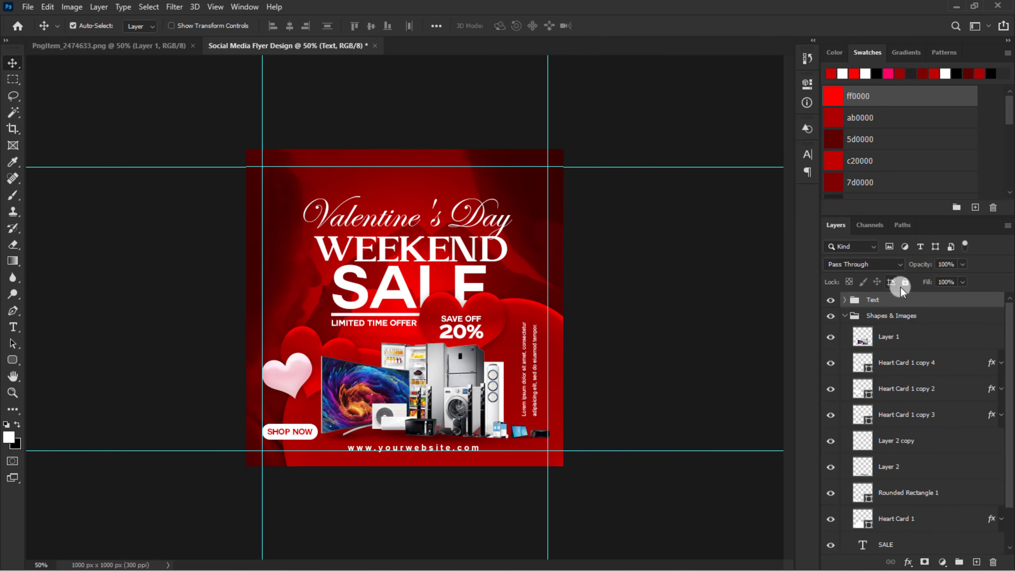
pyautogui.click(906, 282)
pyautogui.click(905, 333)
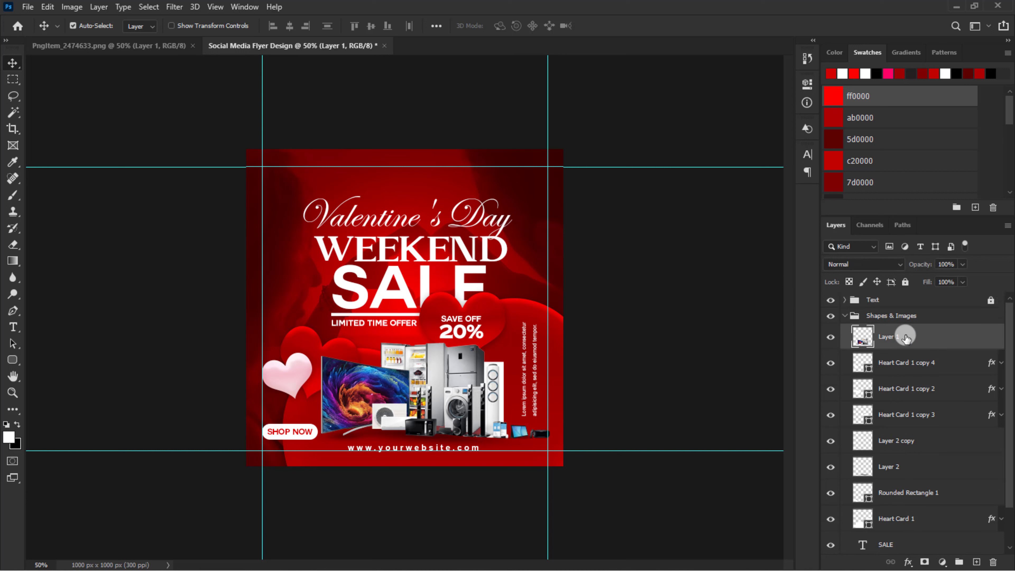
# Duplicate the red heart behind SAVE OFF 20%, and scale the copy to about 26% beside the S of SALE
pyautogui.click(498, 324)
pyautogui.hotkey('ctrl', 'j')
pyautogui.moveTo(490, 314); pyautogui.dragTo(328, 297)
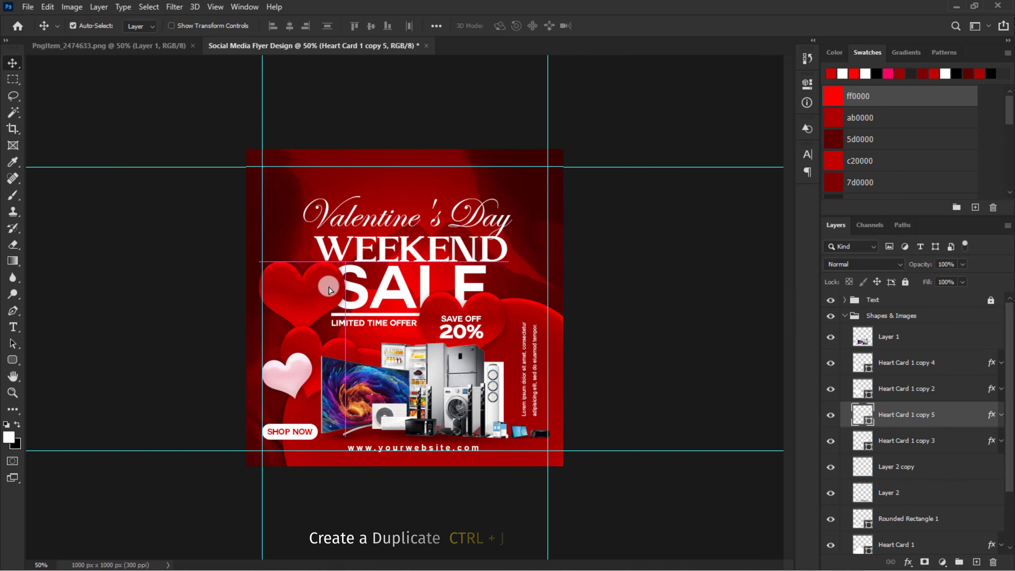
pyautogui.hotkey('ctrl', 't')
pyautogui.moveTo(343, 260)
pyautogui.mouseDown()
pyautogui.moveTo(317, 285)
pyautogui.moveTo(341, 273)
pyautogui.mouseUp()
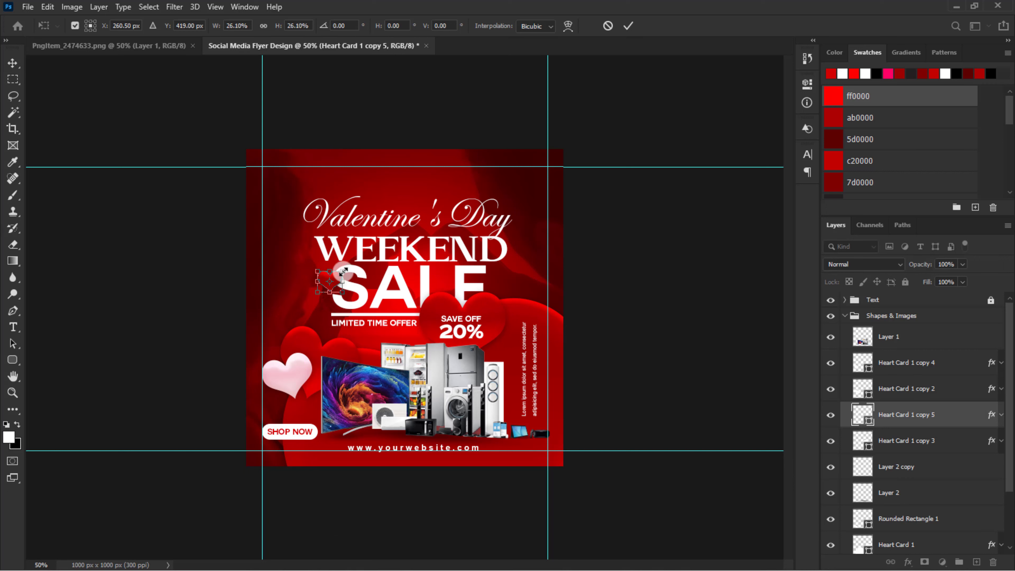
pyautogui.press('Return')
# Duplicate the pink heart above the "Valentine's Day" headline and scale the copy down to a small heart
pyautogui.click(301, 379)
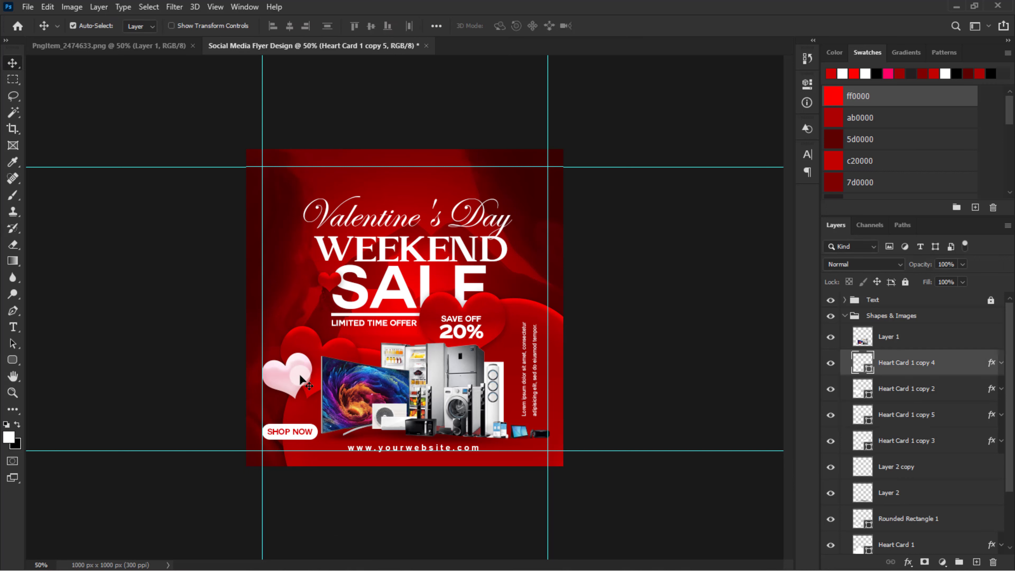
pyautogui.moveTo(300, 379); pyautogui.dragTo(377, 190)
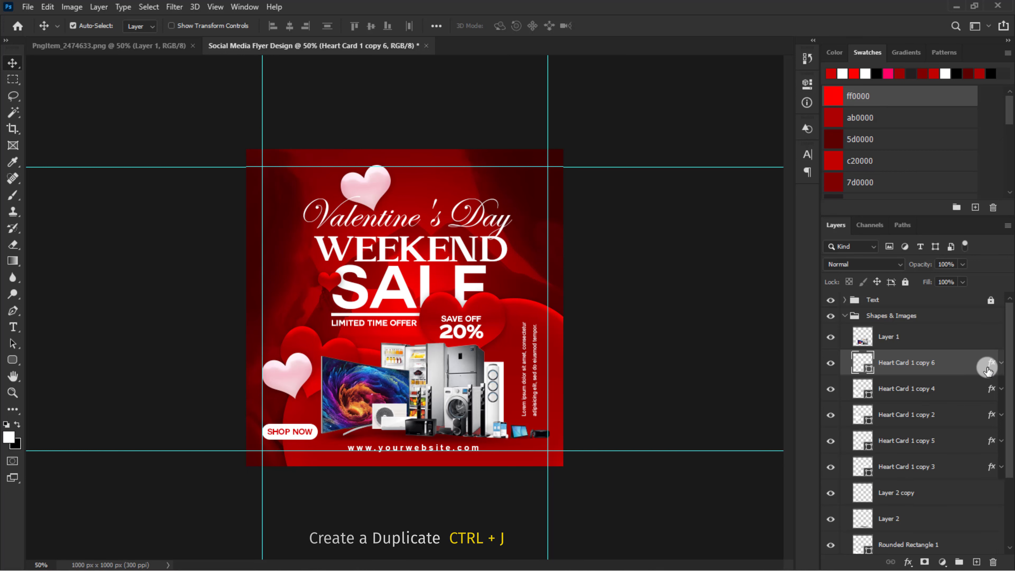
pyautogui.click(1001, 363)
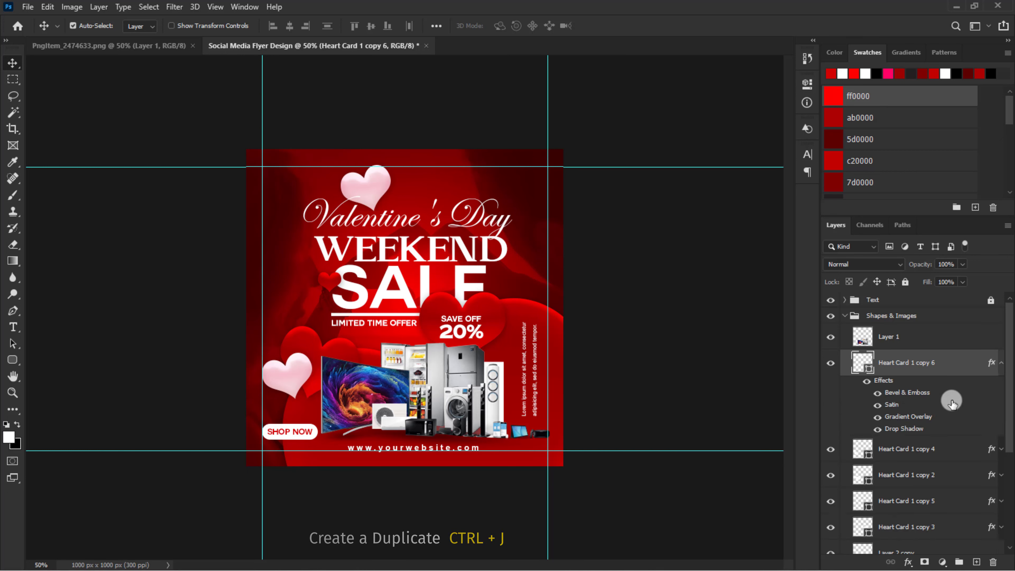
pyautogui.click(1001, 362)
pyautogui.hotkey('ctrl', 't')
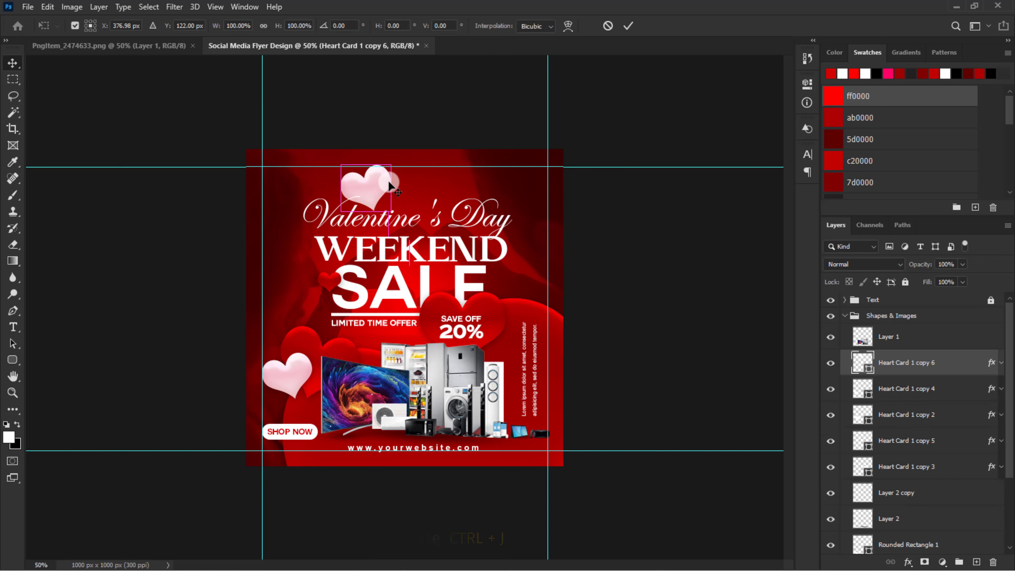
pyautogui.moveTo(389, 163); pyautogui.dragTo(385, 196)
pyautogui.press('Return')
pyautogui.hotkey('ctrl', 't')
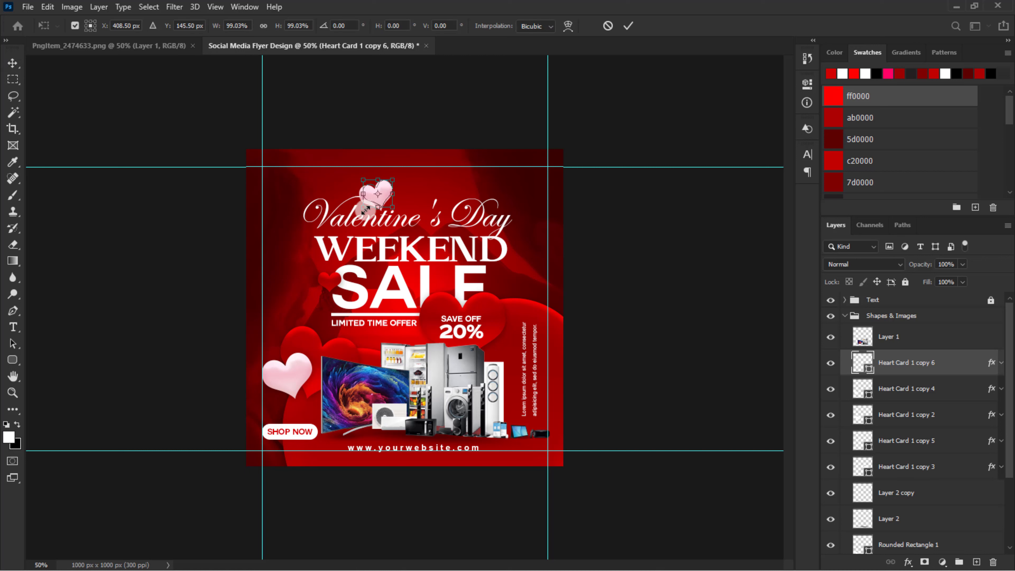
pyautogui.press('Return')
# Duplicate the small red heart behind the top pink heart and rotate the copy about -12.6°
pyautogui.click(332, 282)
pyautogui.moveTo(331, 282); pyautogui.dragTo(413, 195)
pyautogui.hotkey('ctrl', 't')
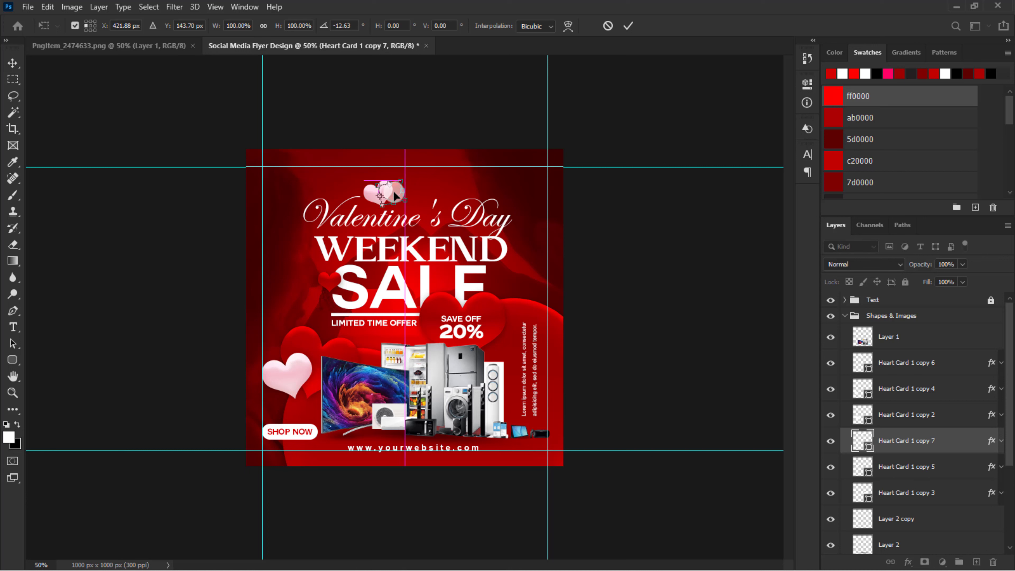
pyautogui.press('Return')
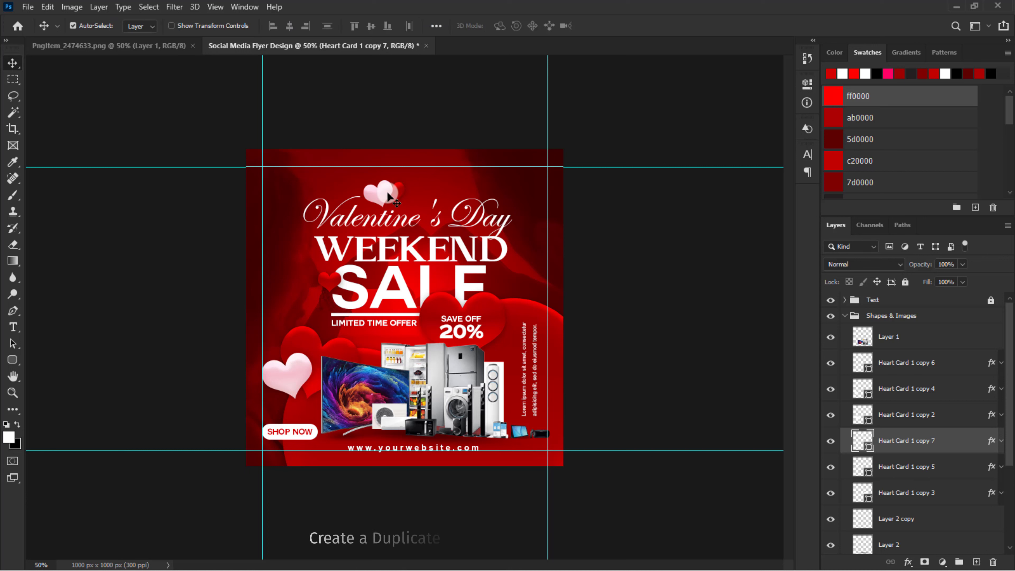
# Duplicate the small pink and red hearts together to the end of "Valentine's Day" and flip the copies horizontally
pyautogui.hotkey('ctrl', 'j')
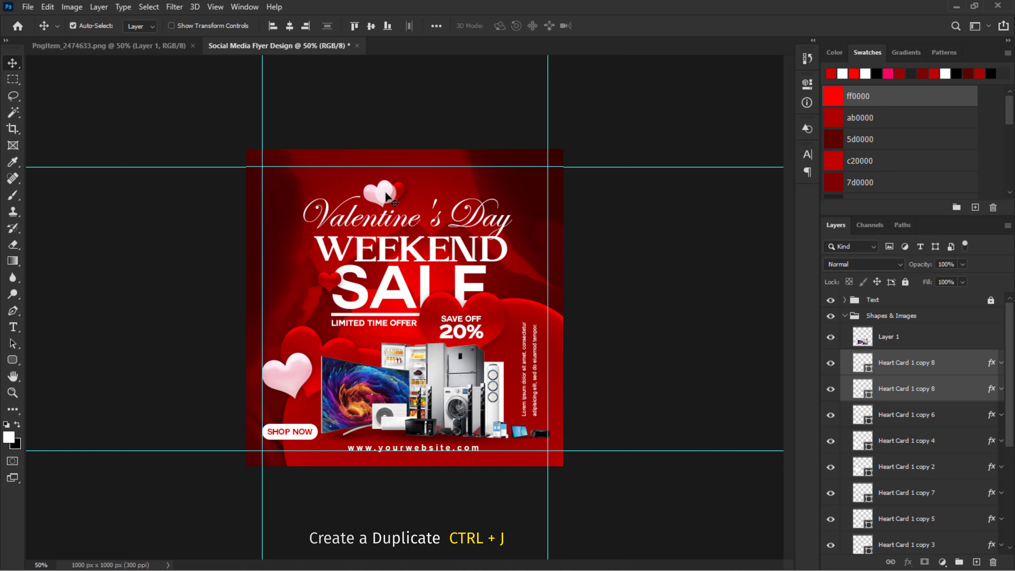
pyautogui.moveTo(386, 196); pyautogui.dragTo(521, 231)
pyautogui.hotkey('ctrl', 't')
pyautogui.rightClick(521, 228)
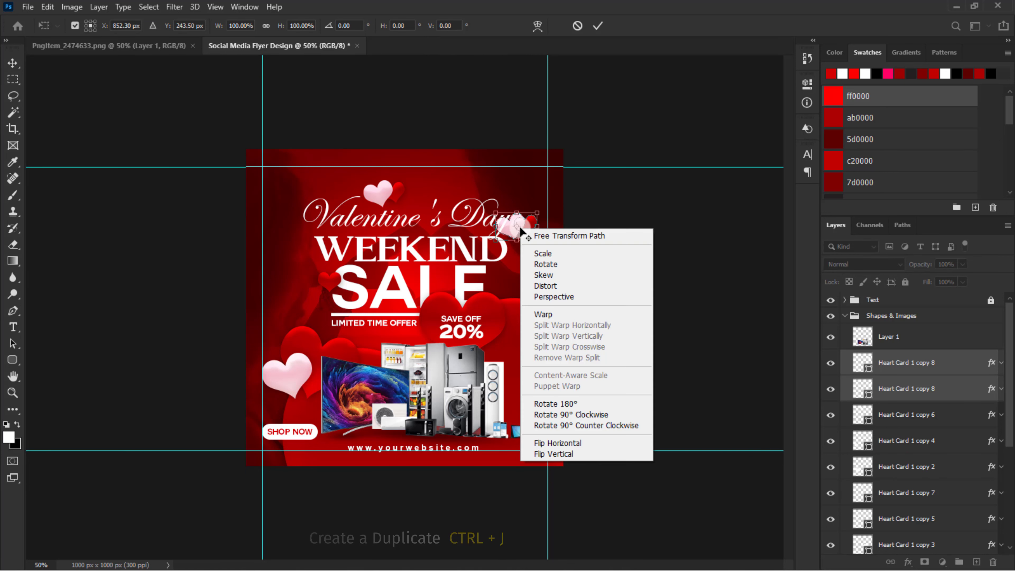
pyautogui.click(544, 443)
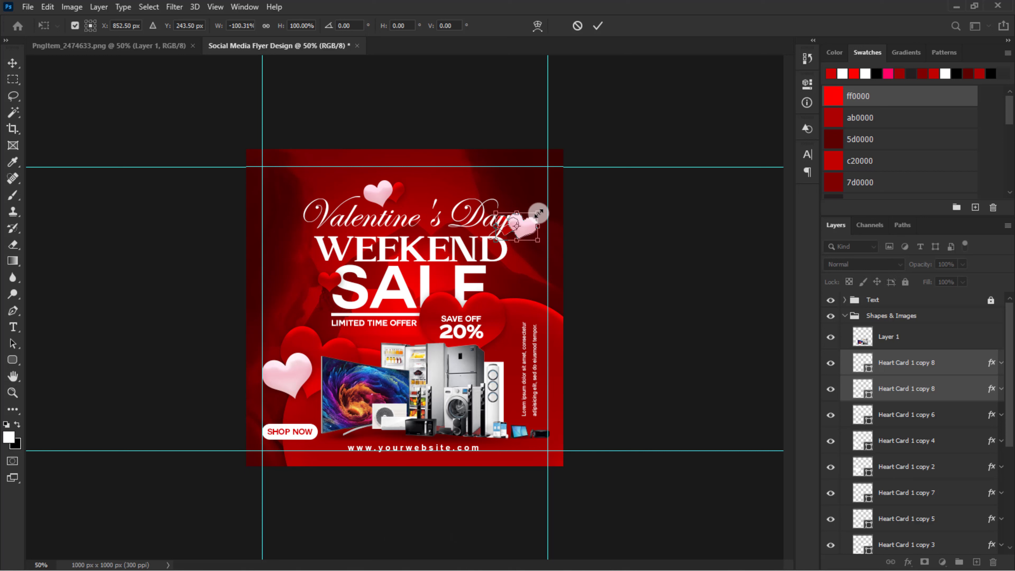
# Scale the flipped pair of hearts down slightly and rotate it about 9.9° beside the headline's end
pyautogui.moveTo(539, 213); pyautogui.dragTo(499, 215)
pyautogui.press('Return')
pyautogui.hotkey('ctrl', 't')
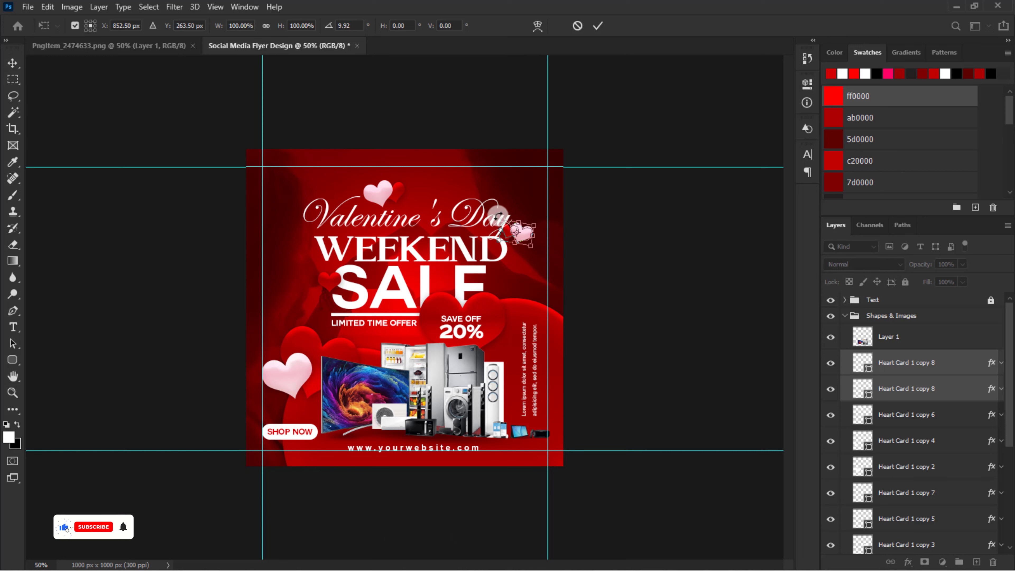
pyautogui.press('Return')
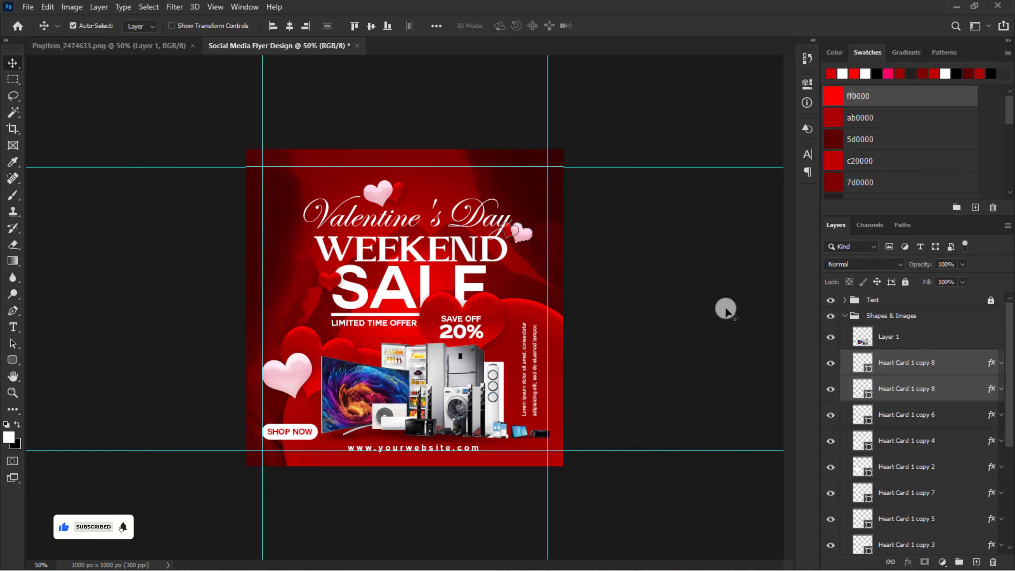
# Collapse the Shapes & Images group and hide the guides to review the finished flyer
pyautogui.click(845, 315)
pyautogui.hotkey('ctrl', '+')
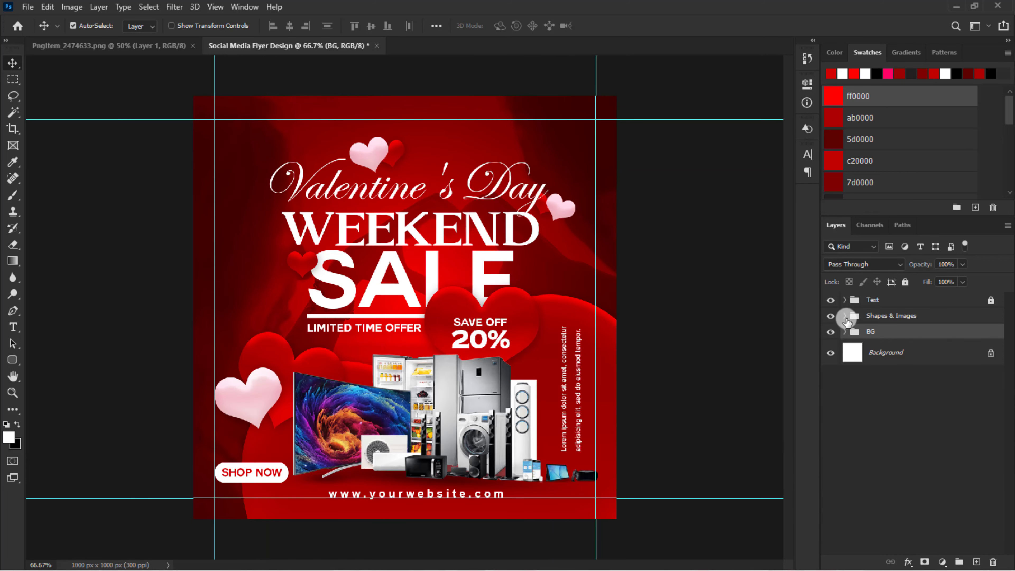
pyautogui.hotkey('ctrl', ';')
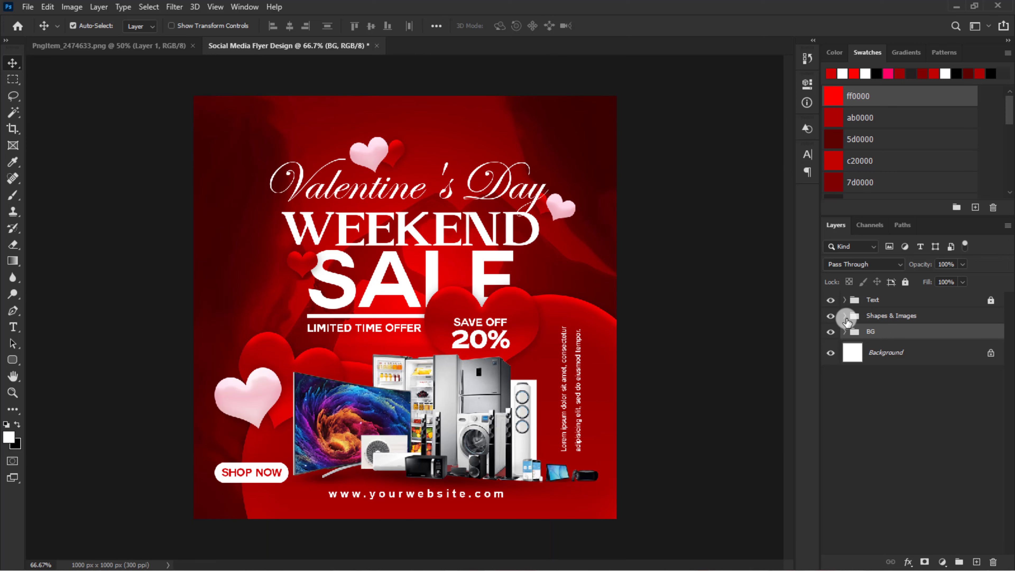
pyautogui.hotkey('ctrl', '+')
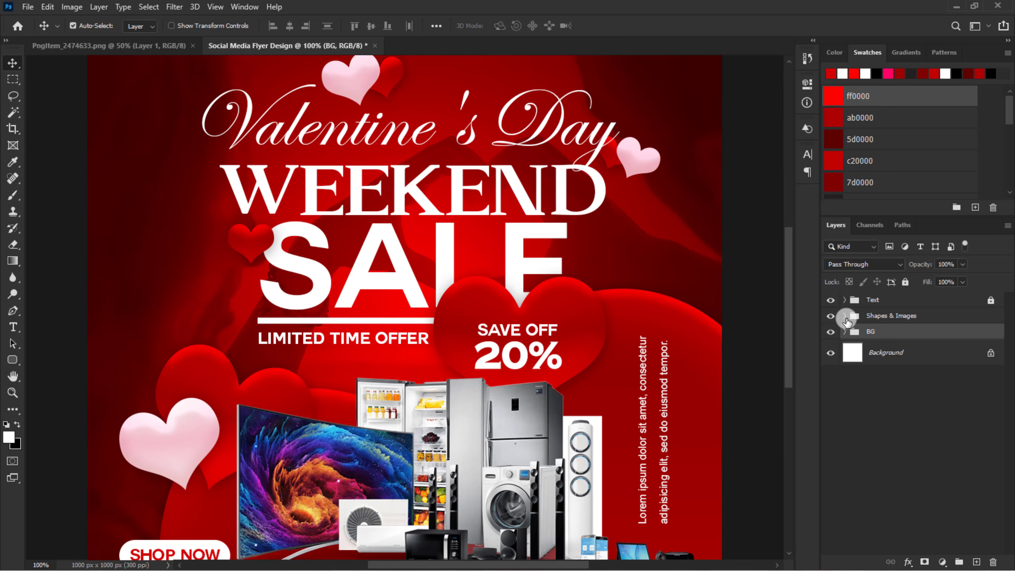
pyautogui.hotkey('ctrl', '-')
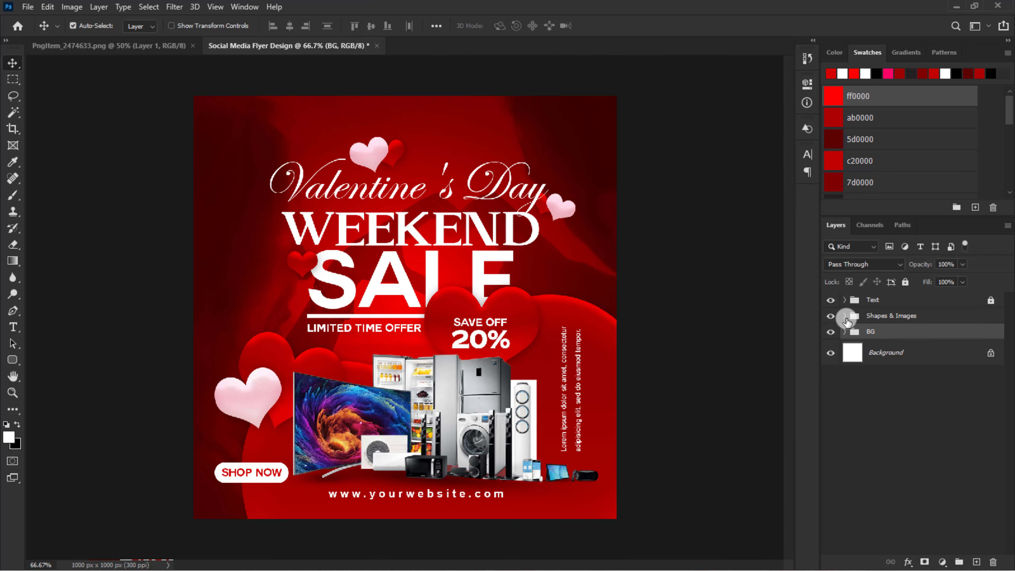